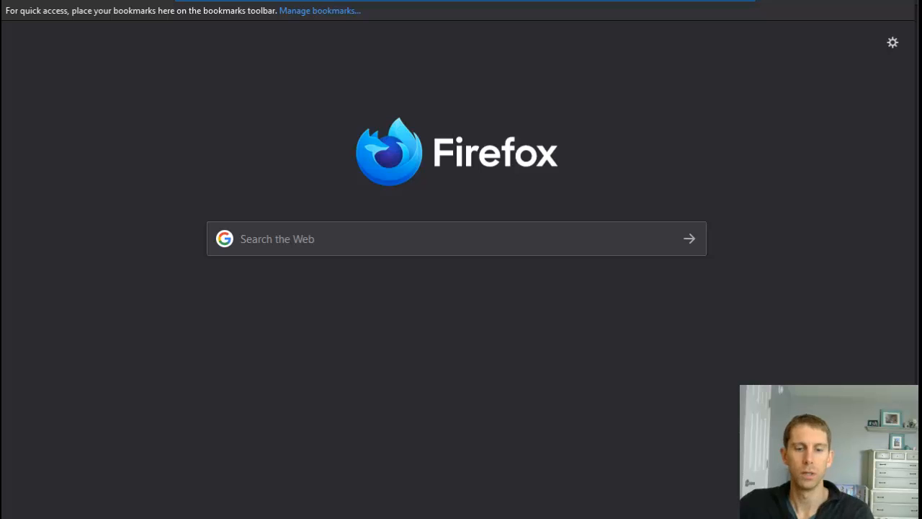
# - Open the RCSB PDB website (rcsb.org) and look up the structure entry with PDB ID 3rfm
pyautogui.write('rcsb')
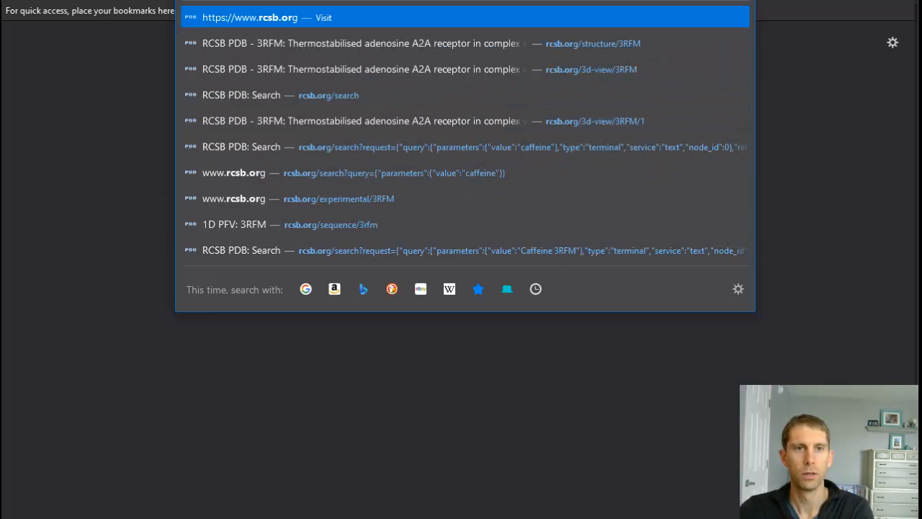
pyautogui.press('Return')
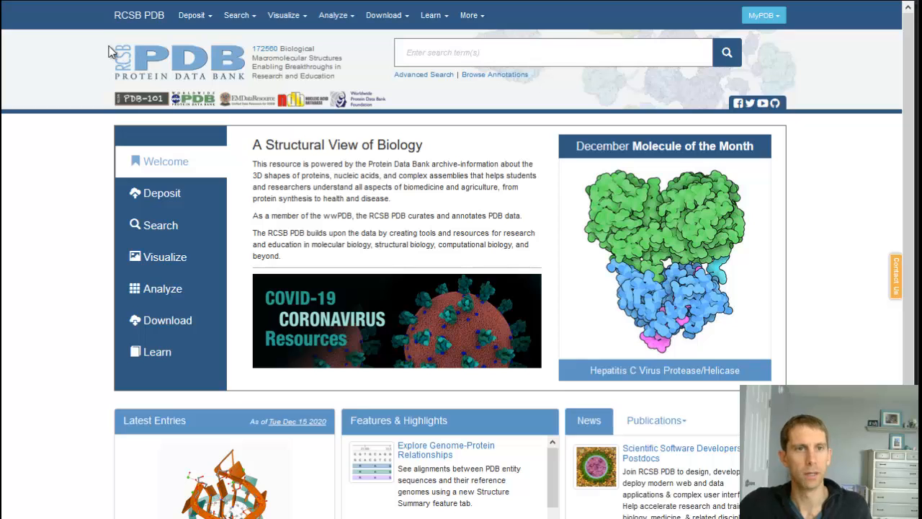
pyautogui.click(472, 52)
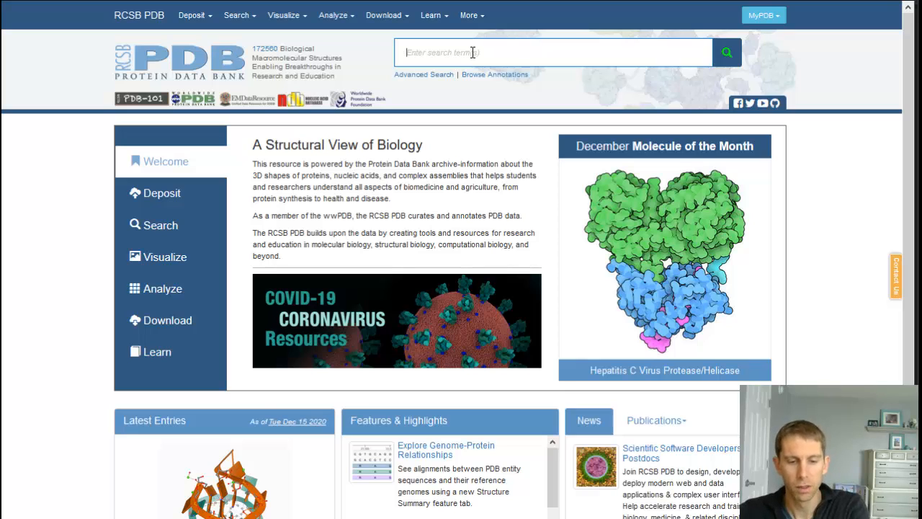
pyautogui.write('3r')
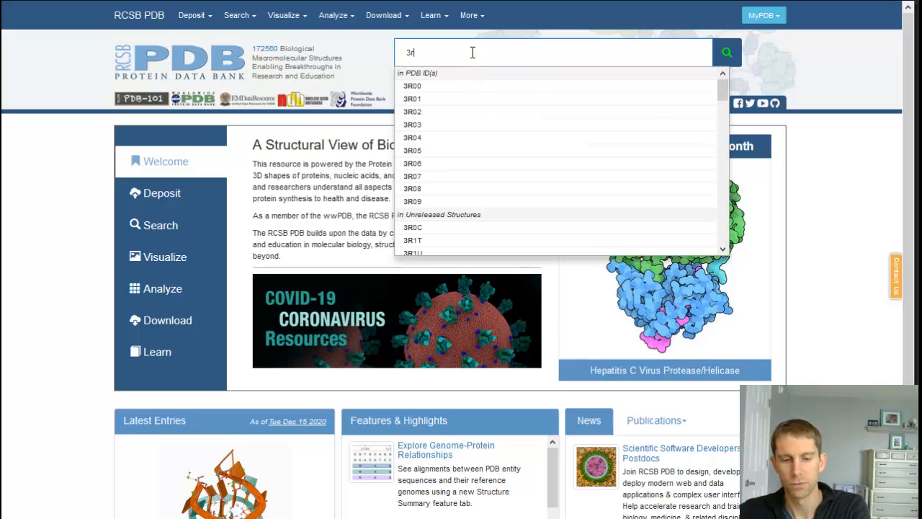
pyautogui.write('fm')
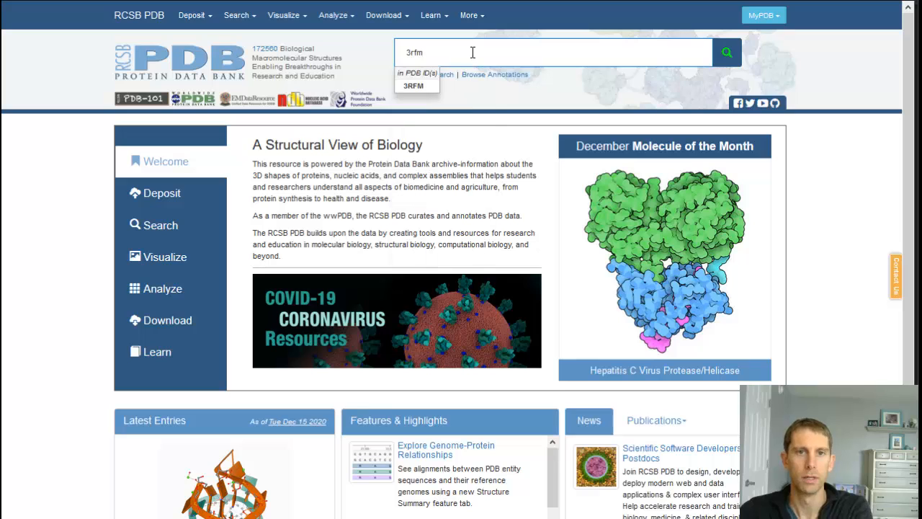
pyautogui.press('Return')
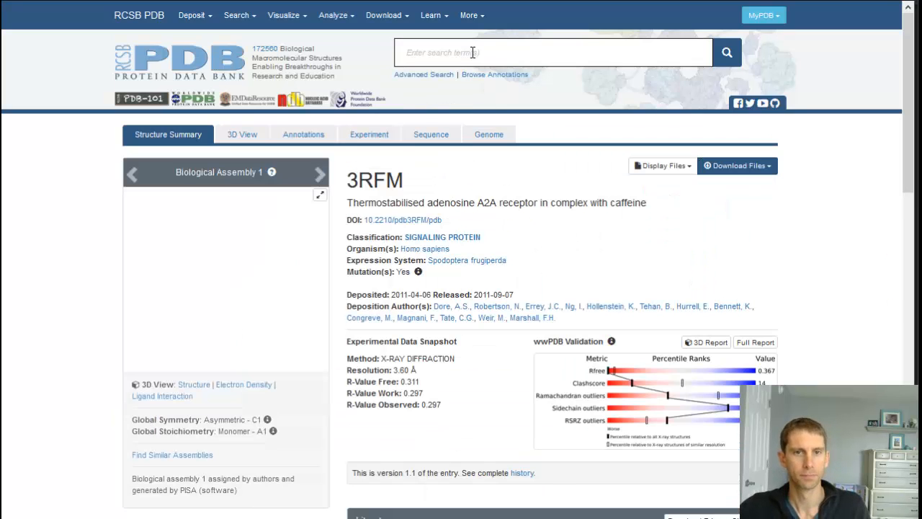
# - Search the database for caffeine and open the 3RFM entry, the thermostabilised adenosine A2A receptor, from the results
pyautogui.click(457, 56)
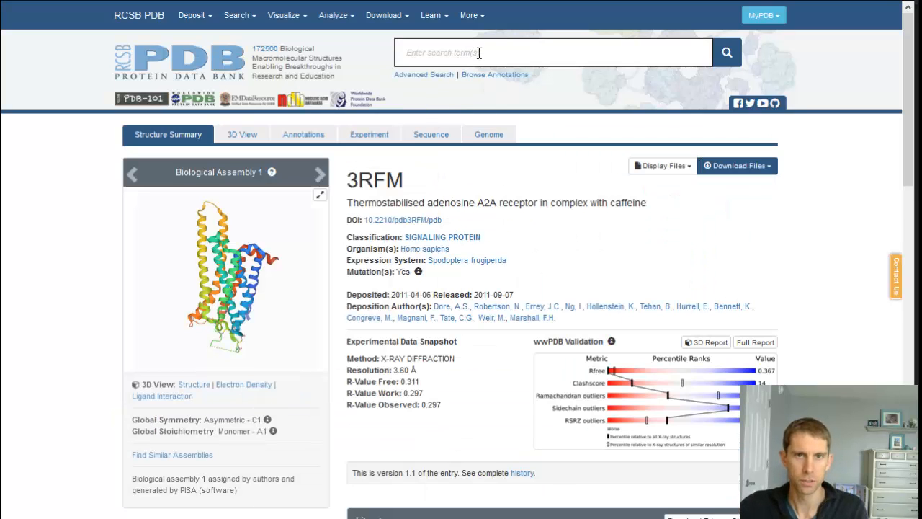
pyautogui.write('caffeine')
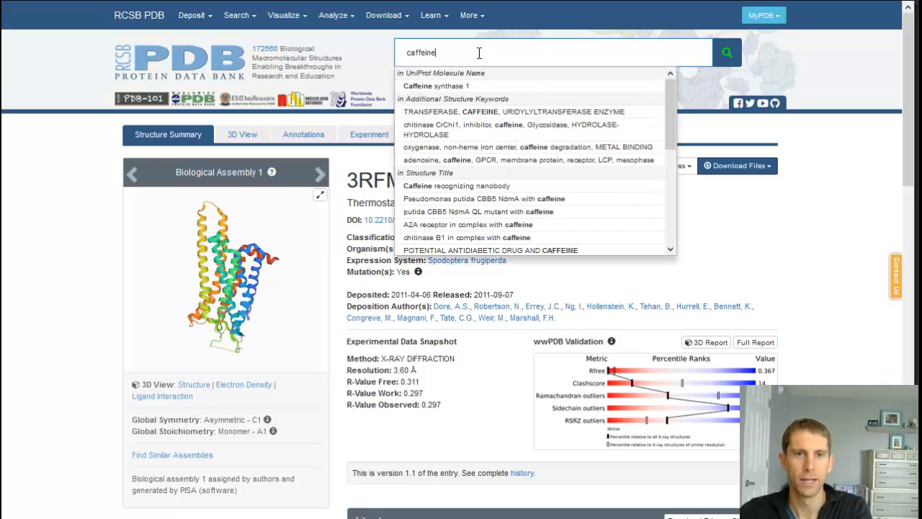
pyautogui.press('Return')
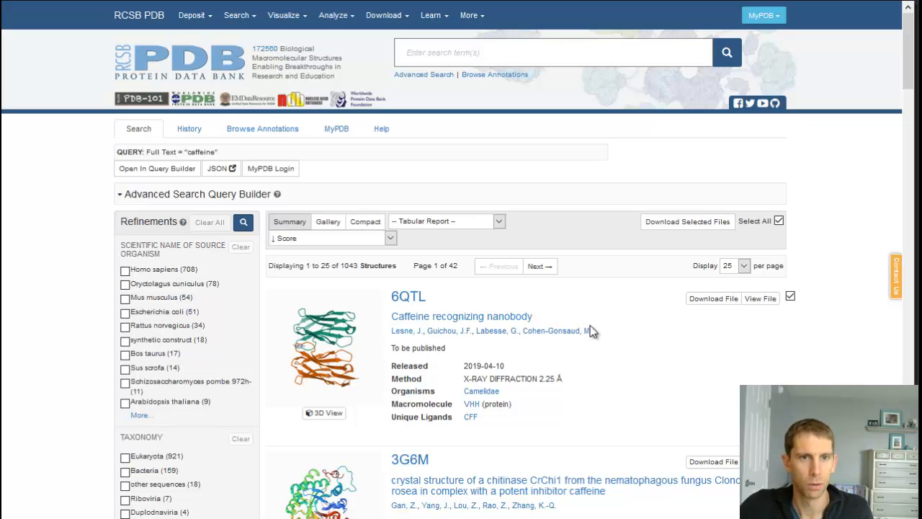
pyautogui.scroll(-2, 590, 328)
pyautogui.scroll(-1, 590, 328)
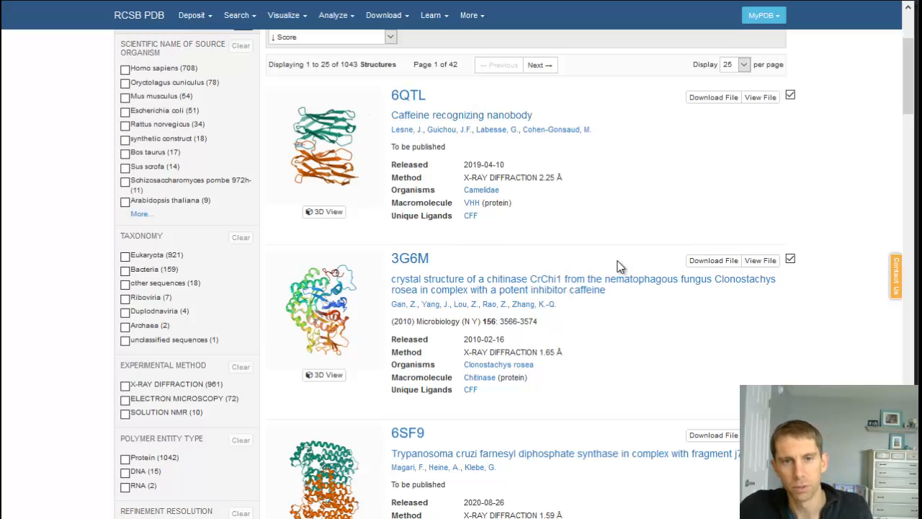
pyautogui.scroll(-3, 625, 265)
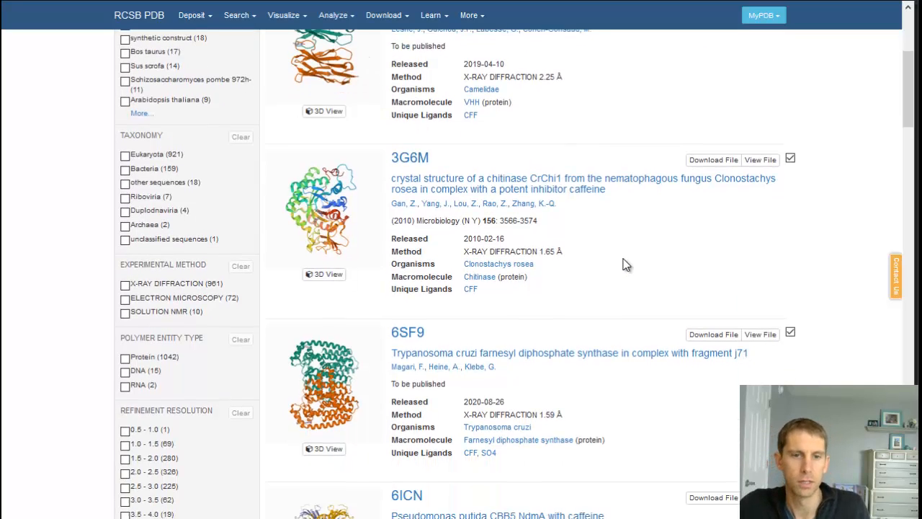
pyautogui.scroll(-3, 625, 265)
pyautogui.scroll(-10, 625, 266)
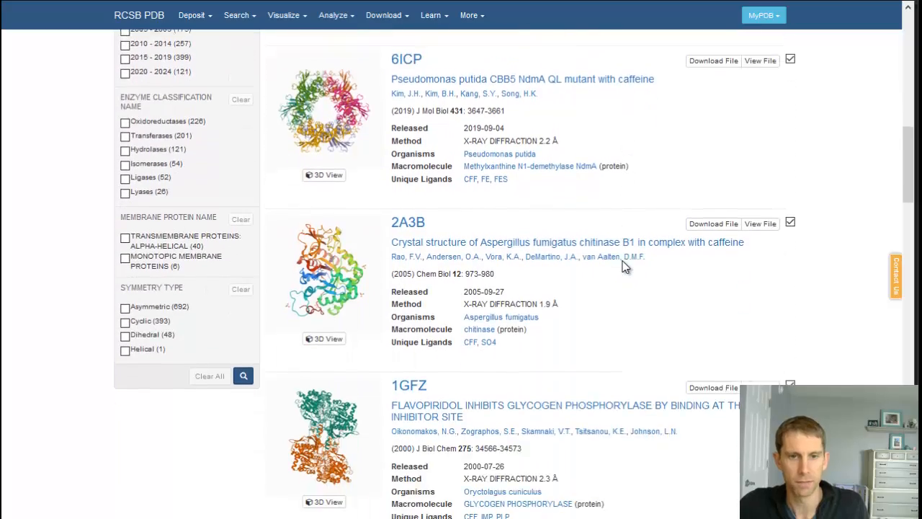
pyautogui.scroll(-9, 625, 267)
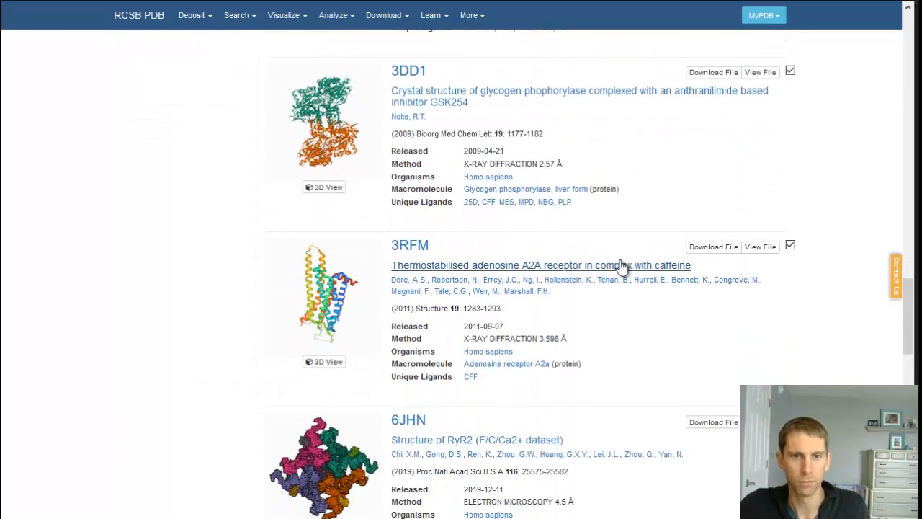
pyautogui.click(410, 246)
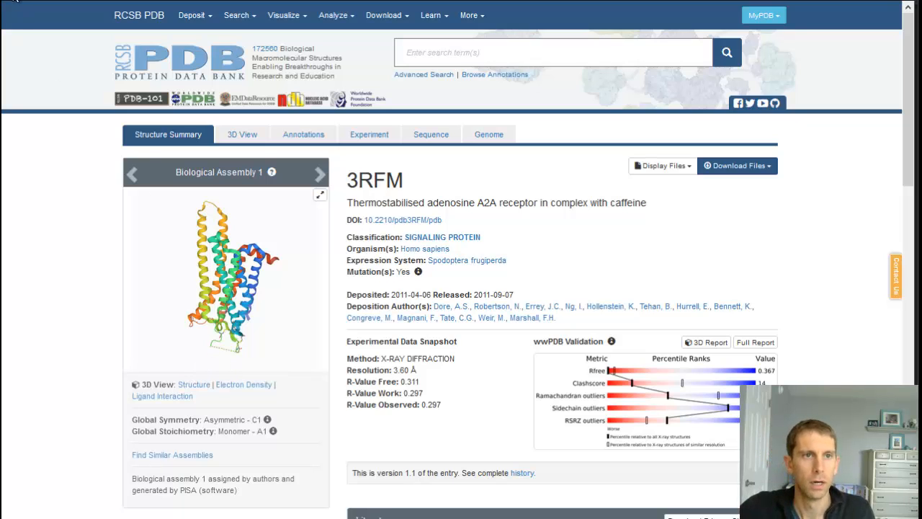
# - Return to the caffeine search results and open the 3D view of the 3RFM entry
pyautogui.click(14, 1)
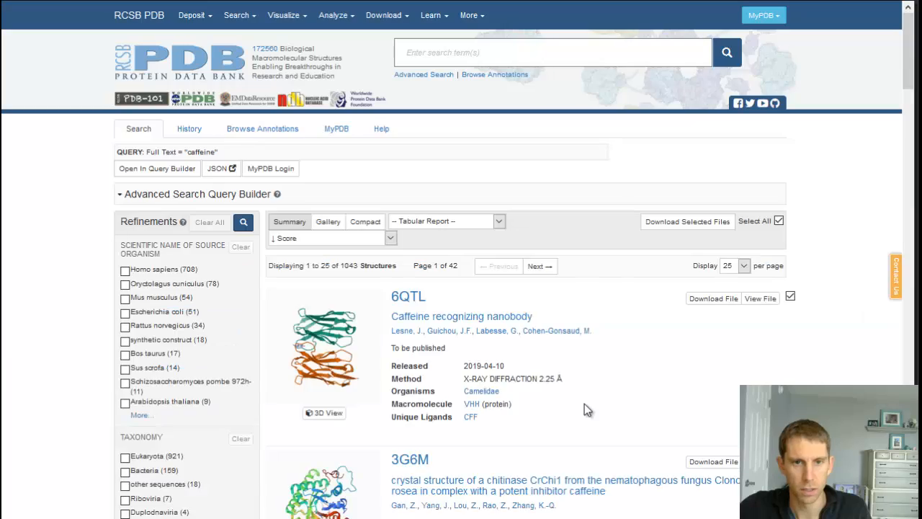
pyautogui.scroll(-20, 542, 378)
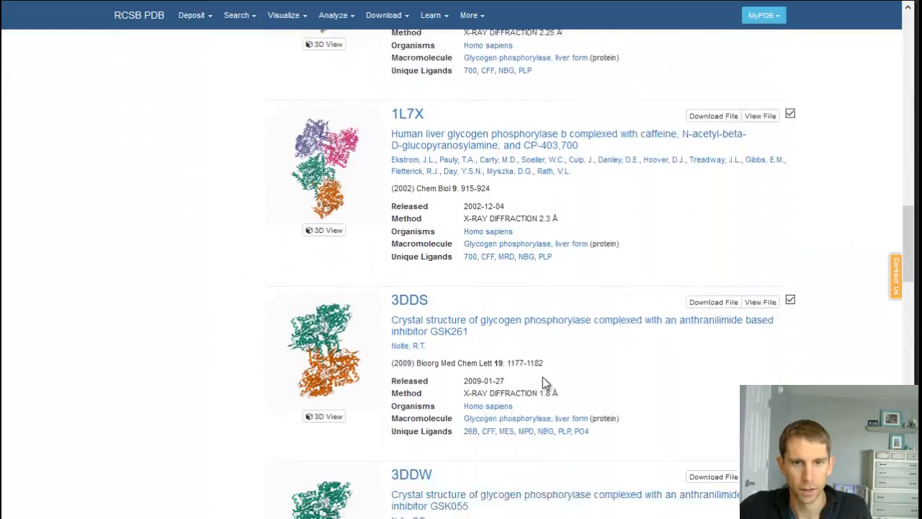
pyautogui.scroll(-8, 543, 378)
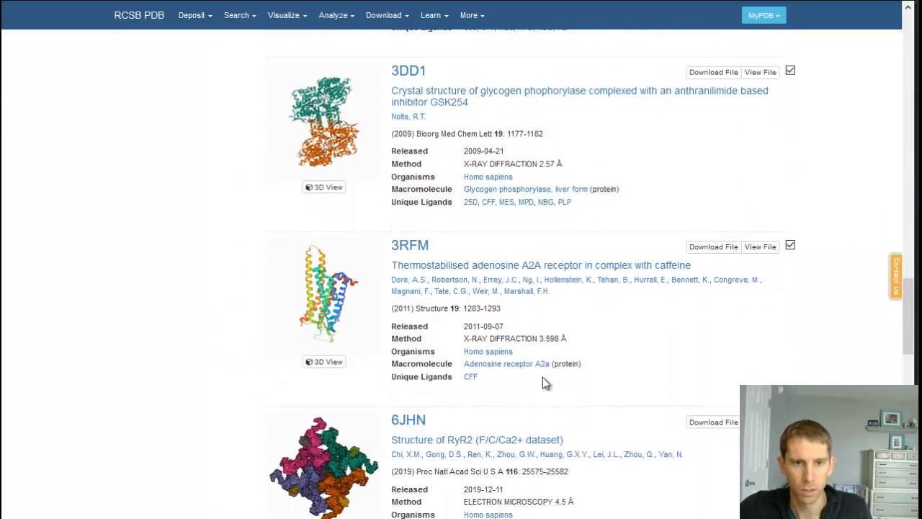
pyautogui.click(323, 368)
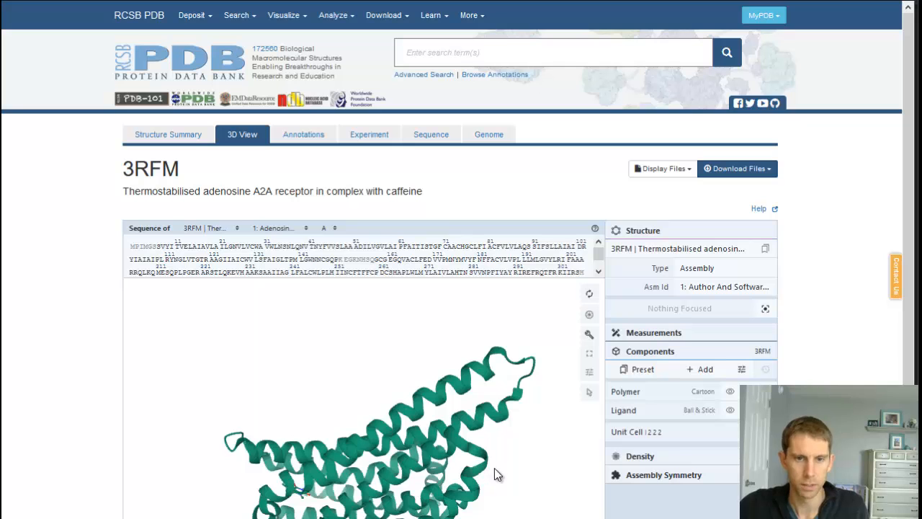
# - Examine the caffeine ligand and the surrounding receptor helices in the 3D structure, close up and from several angles
pyautogui.moveTo(482, 463); pyautogui.dragTo(488, 346)
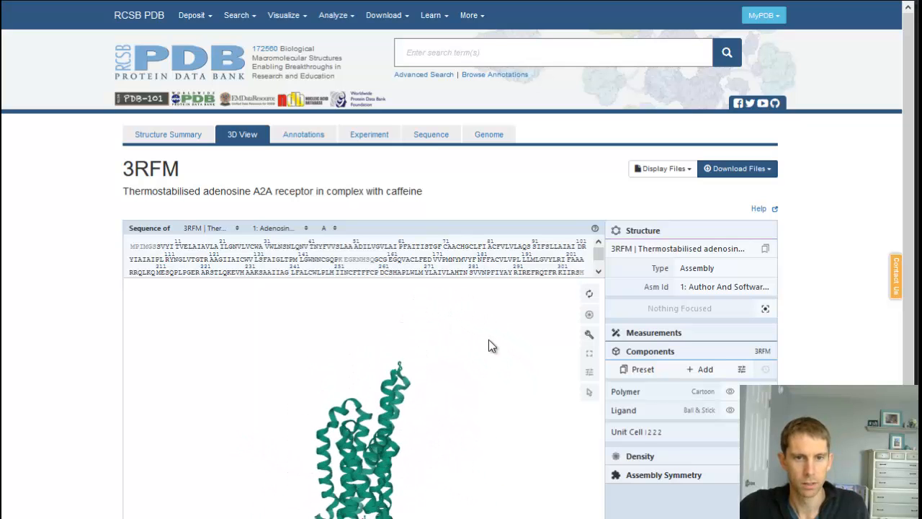
pyautogui.scroll(-2, 612, 302)
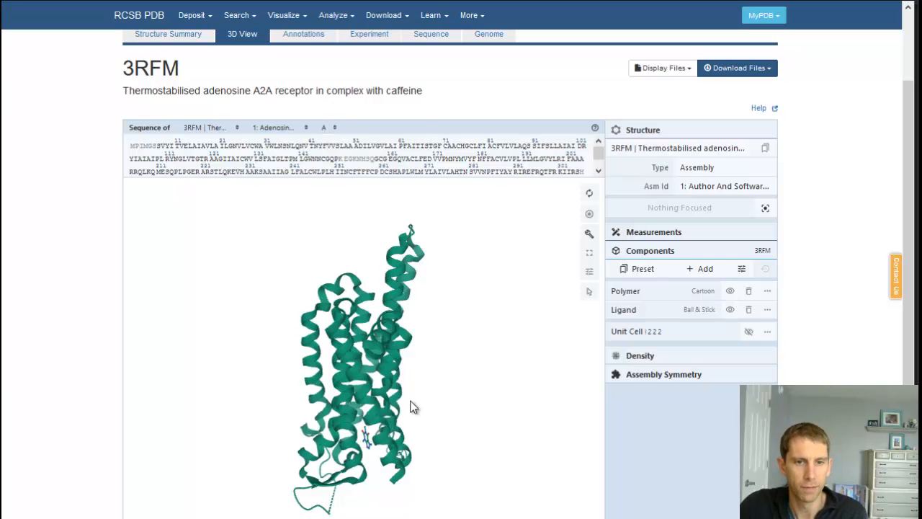
pyautogui.moveTo(412, 406); pyautogui.dragTo(292, 337)
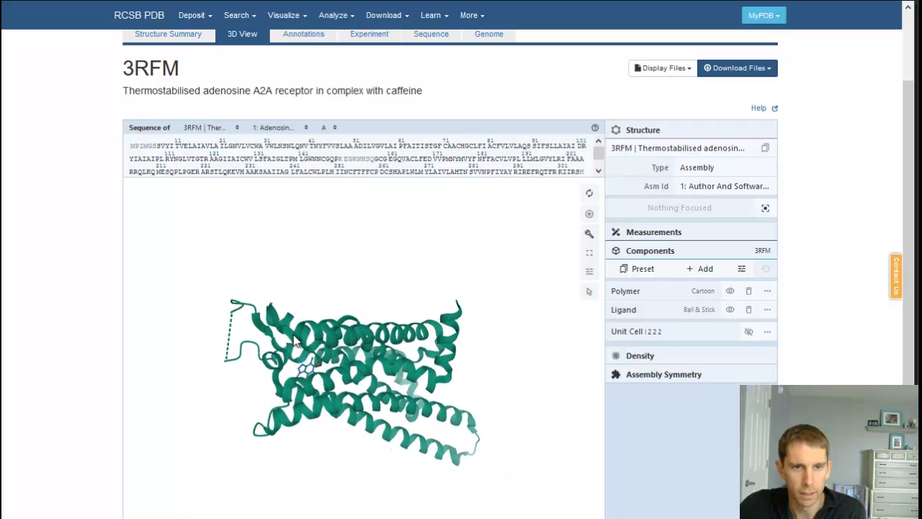
pyautogui.scroll(3, 305, 370)
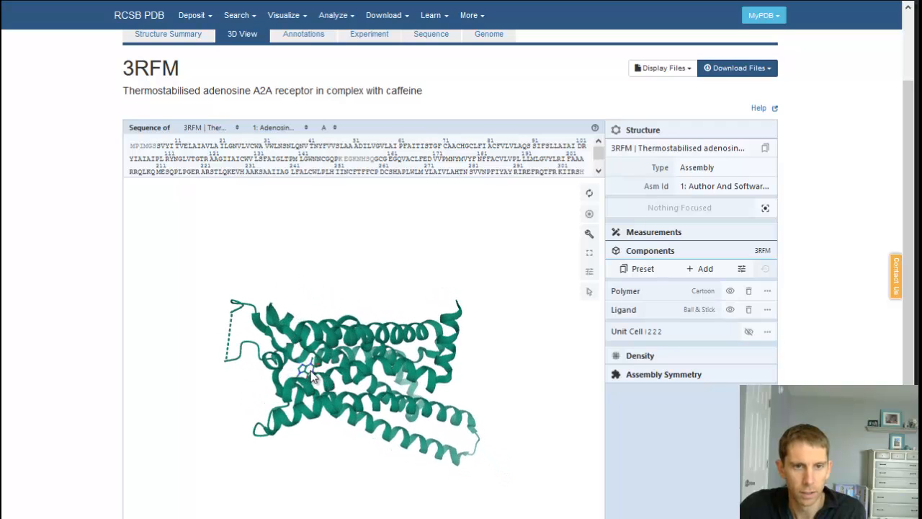
pyautogui.scroll(2, 279, 363)
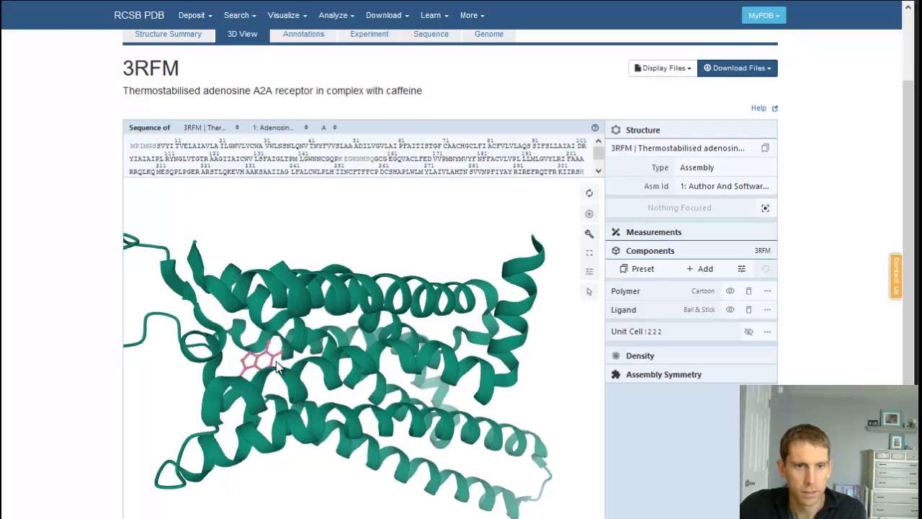
pyautogui.scroll(2, 251, 367)
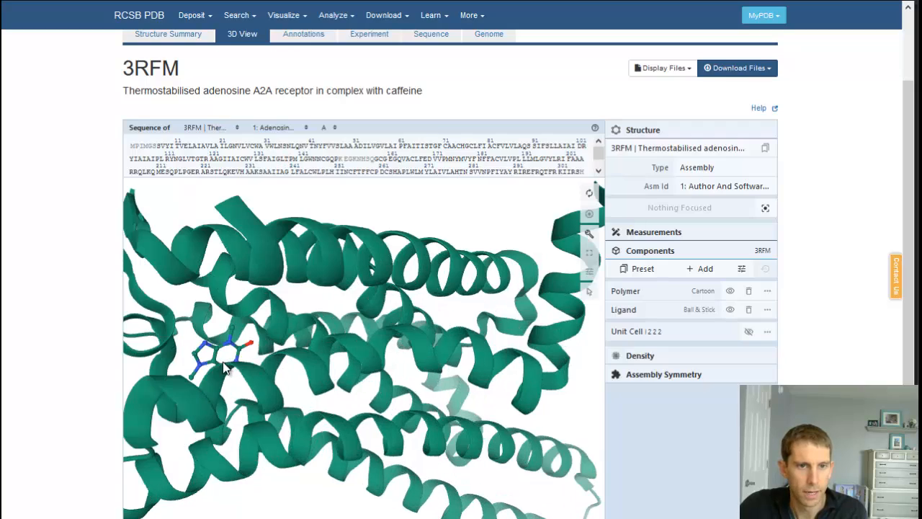
pyautogui.scroll(2, 241, 355)
pyautogui.moveTo(242, 354); pyautogui.dragTo(313, 359)
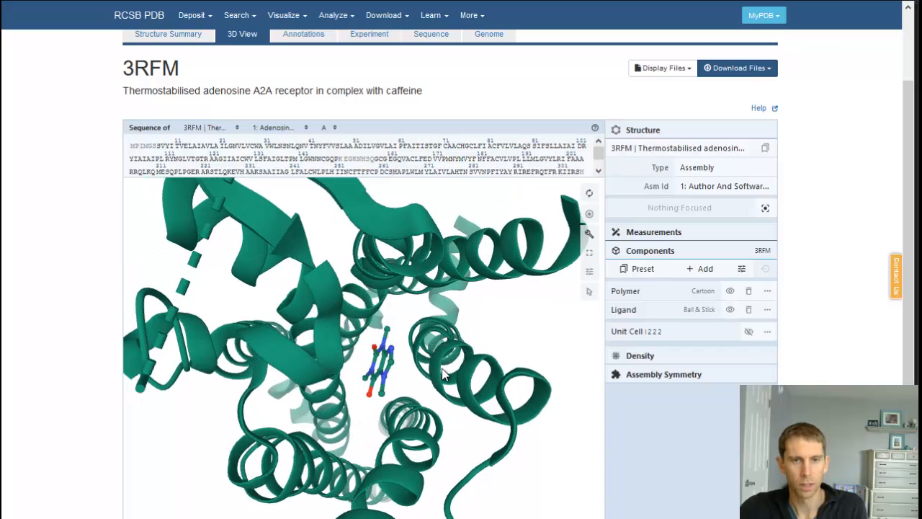
pyautogui.moveTo(435, 374); pyautogui.dragTo(407, 398)
pyautogui.scroll(-4, 373, 400)
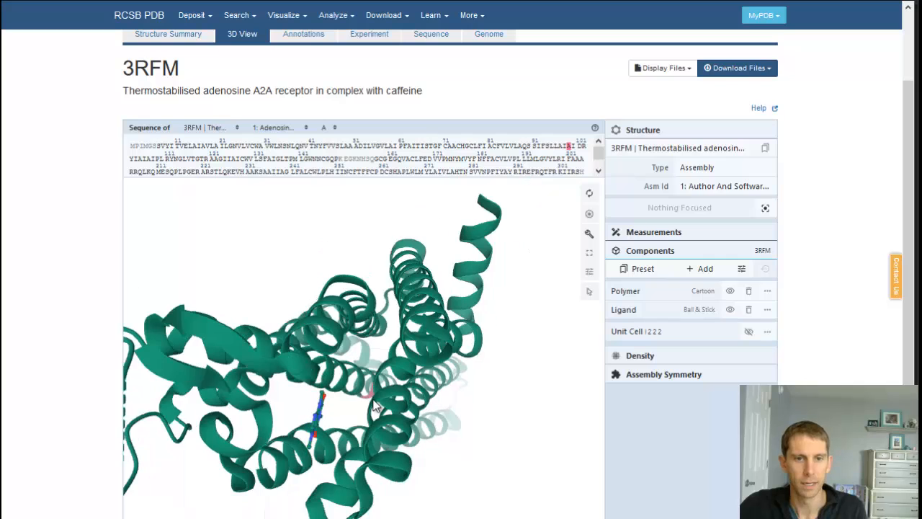
pyautogui.moveTo(475, 411); pyautogui.dragTo(246, 223)
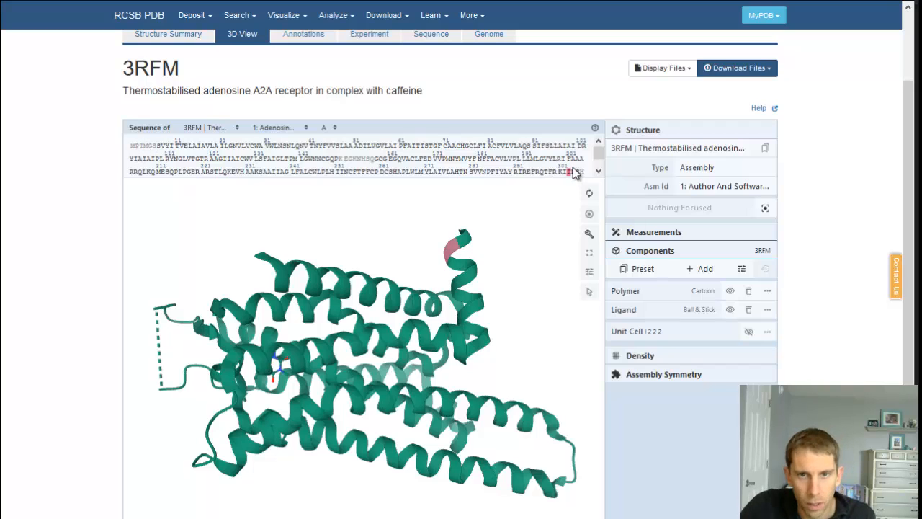
# - Look through the amino acid sequence of 3RFM from its end back to its beginning
pyautogui.scroll(-2, 601, 155)
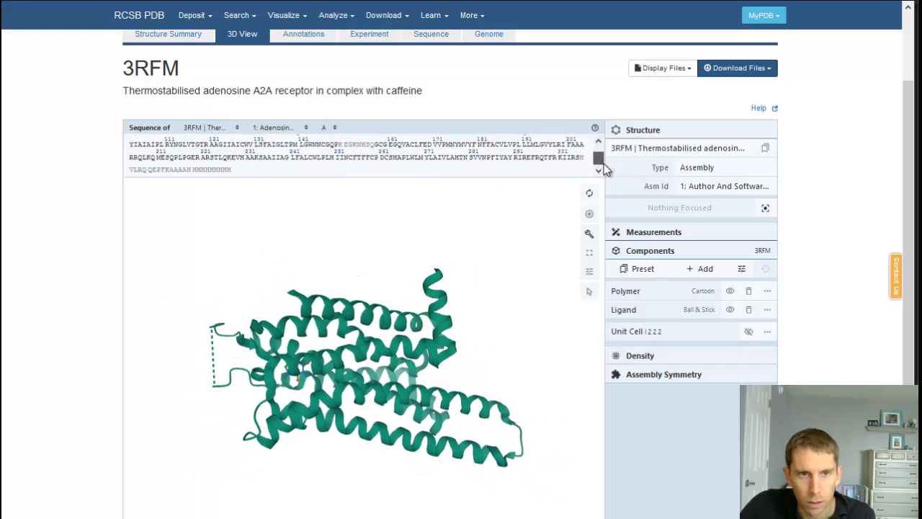
pyautogui.scroll(1, 600, 157)
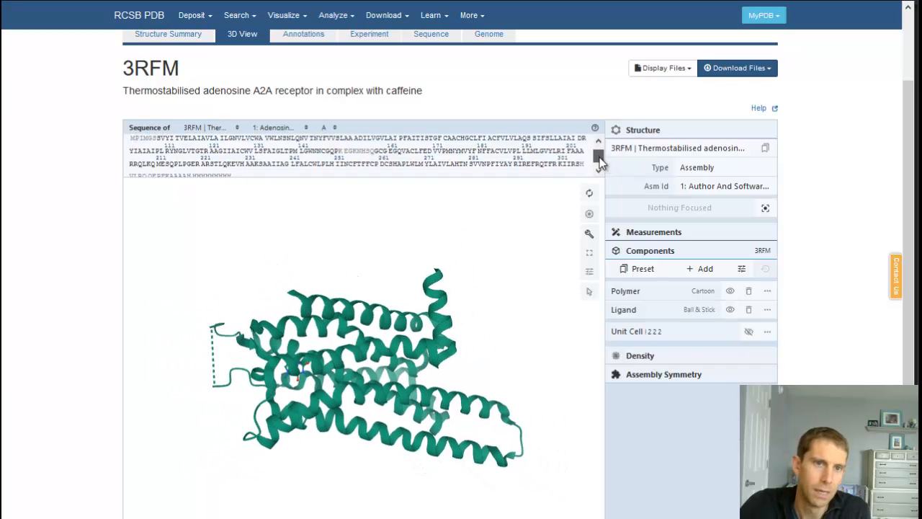
pyautogui.scroll(2, 600, 157)
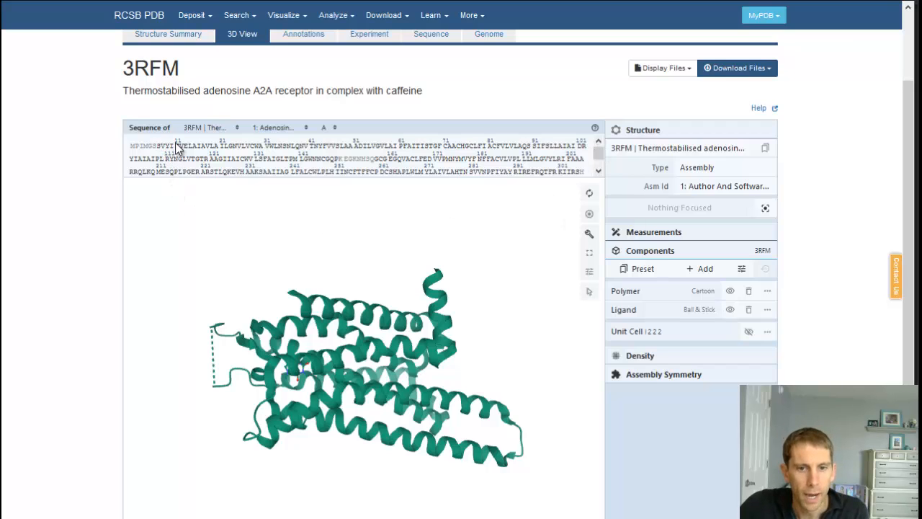
# - Bring the whole receptor into view and turn it so its helices stand upright
pyautogui.scroll(-2, 414, 269)
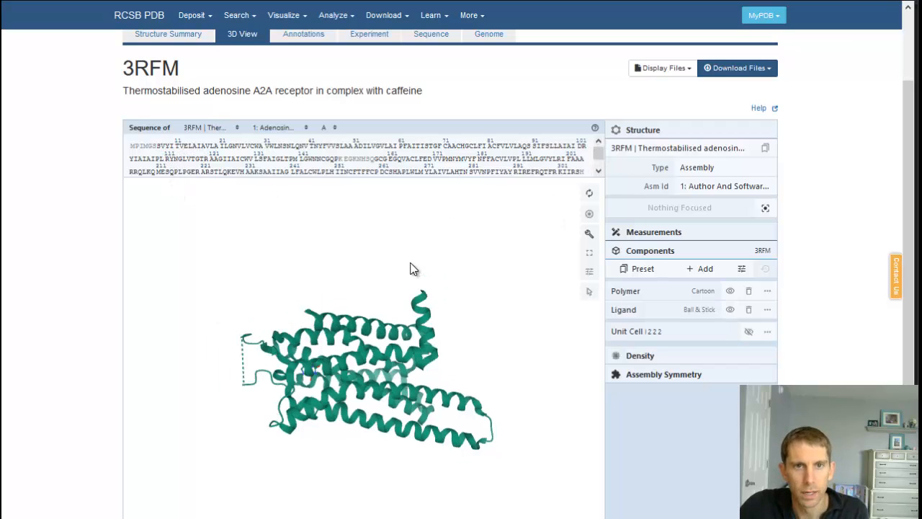
pyautogui.scroll(-2, 865, 240)
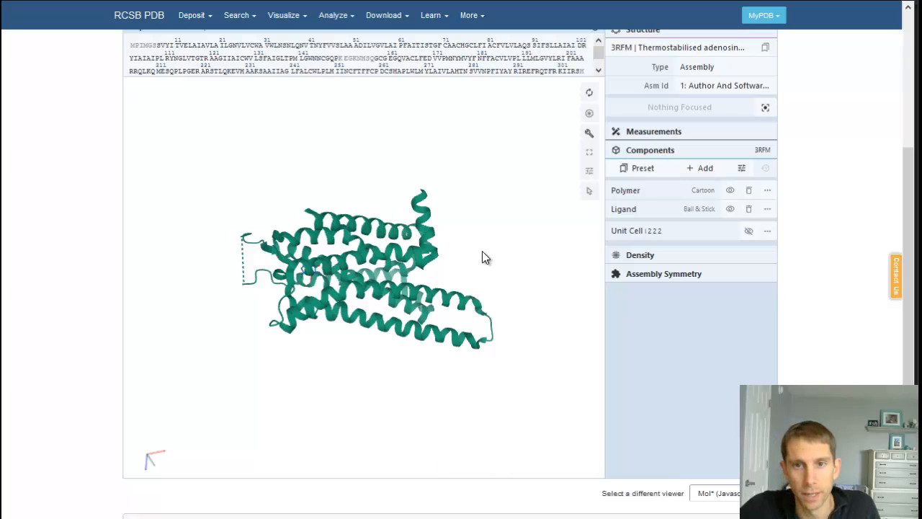
pyautogui.moveTo(515, 278); pyautogui.dragTo(403, 59)
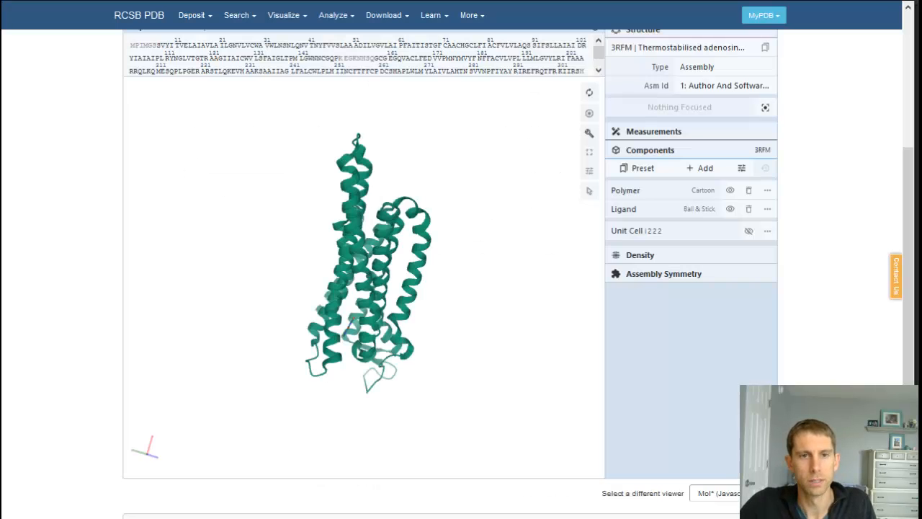
pyautogui.moveTo(499, 248); pyautogui.dragTo(475, 248)
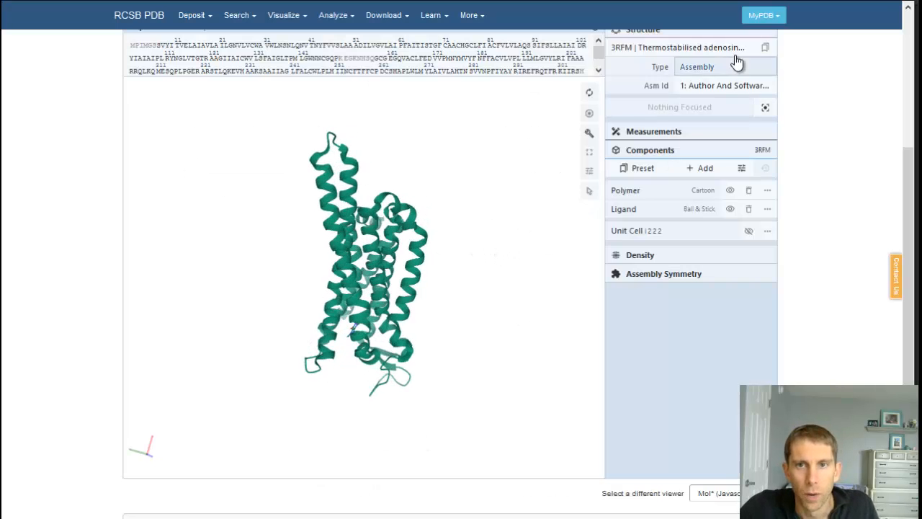
pyautogui.scroll(2, 719, 110)
pyautogui.scroll(-1, 721, 103)
pyautogui.scroll(-1, 721, 135)
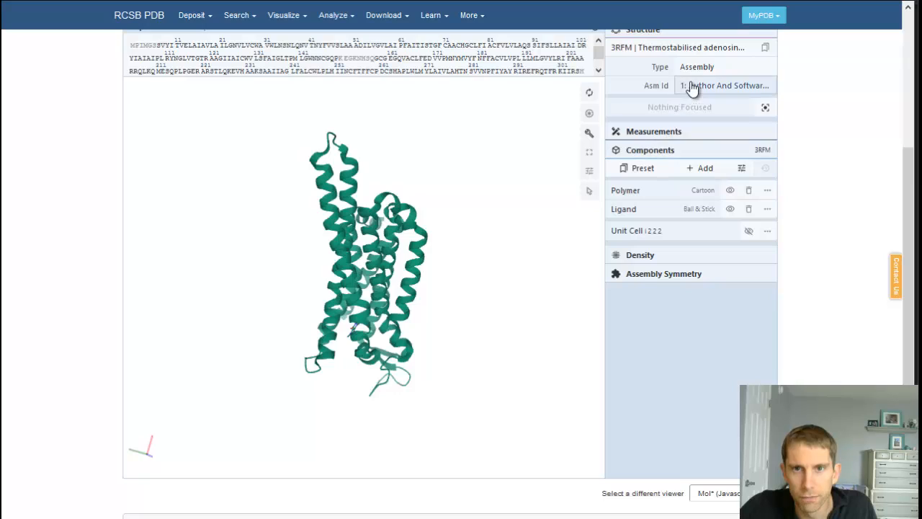
pyautogui.click(664, 137)
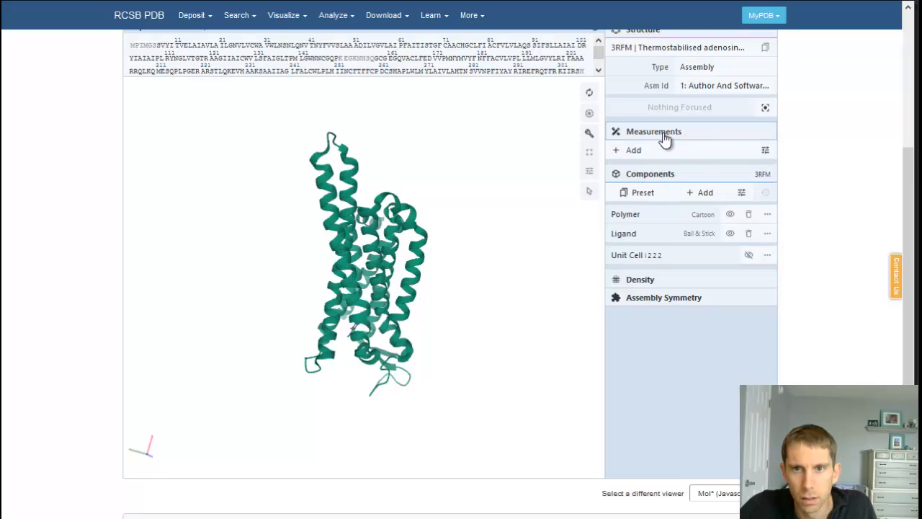
pyautogui.click(664, 136)
pyautogui.click(664, 150)
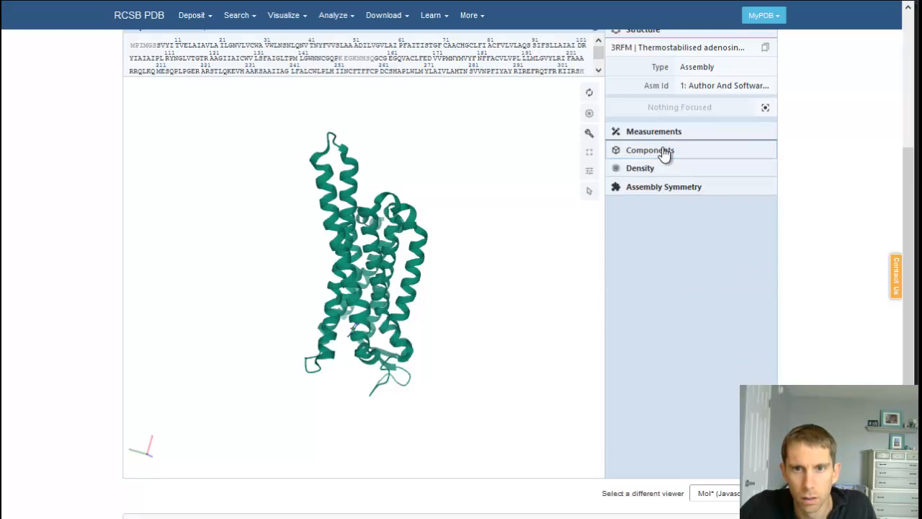
pyautogui.click(664, 152)
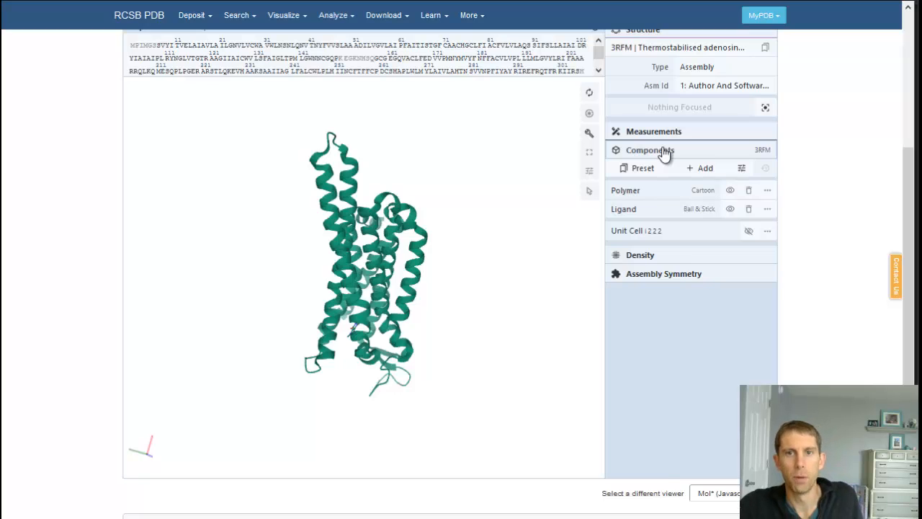
# - Focus on the caffeine ligand, turn it so its ring structure faces the view, and return to the whole polymer
pyautogui.click(651, 211)
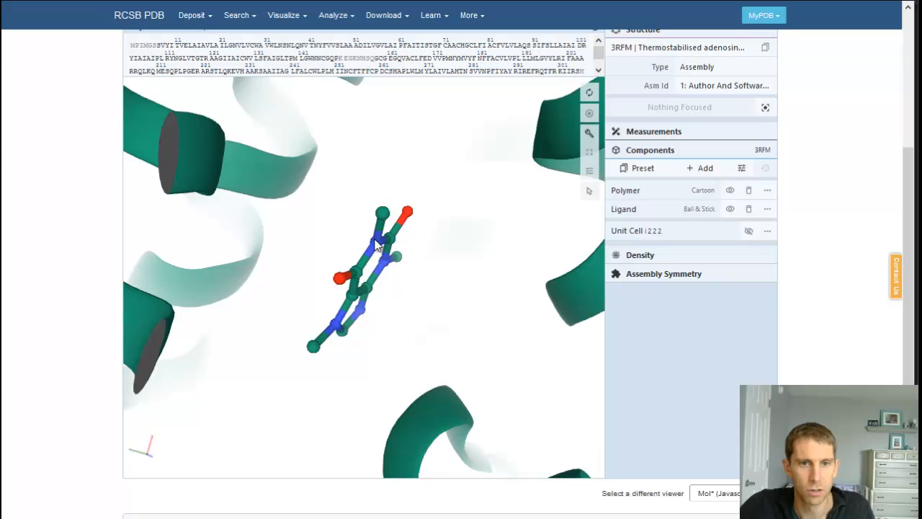
pyautogui.moveTo(375, 245); pyautogui.dragTo(287, 191)
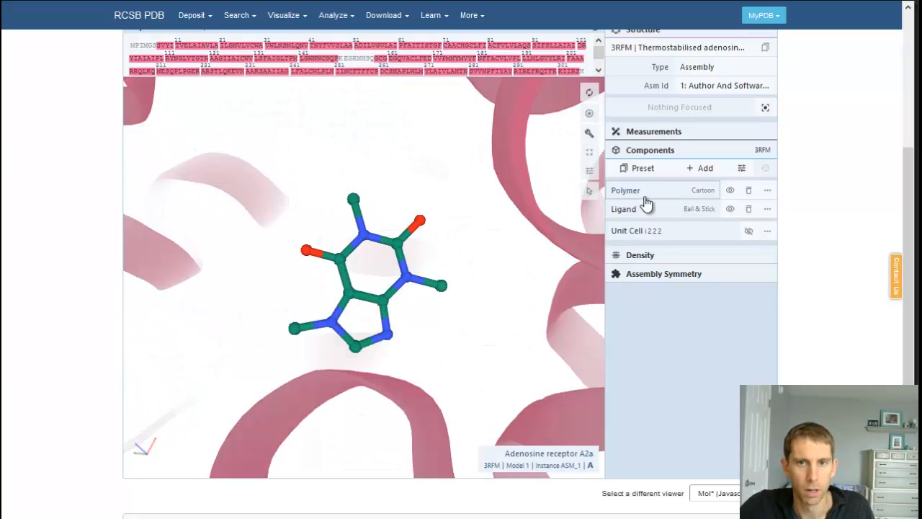
pyautogui.click(639, 194)
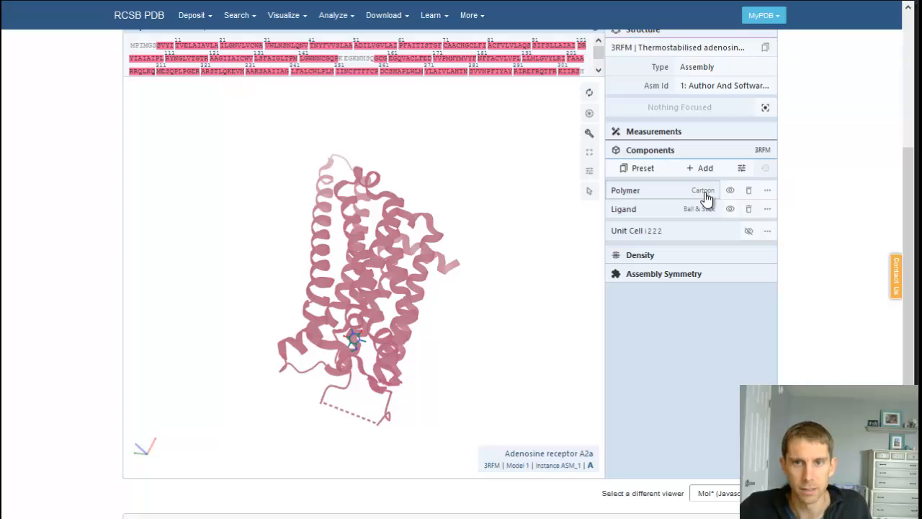
# - Add a Ball & Stick representation to the polymer component
pyautogui.click(766, 191)
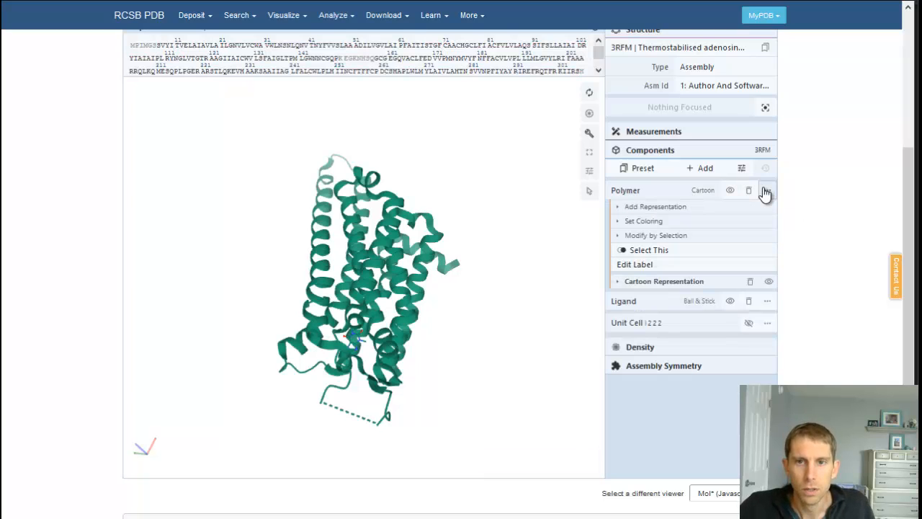
pyautogui.click(675, 208)
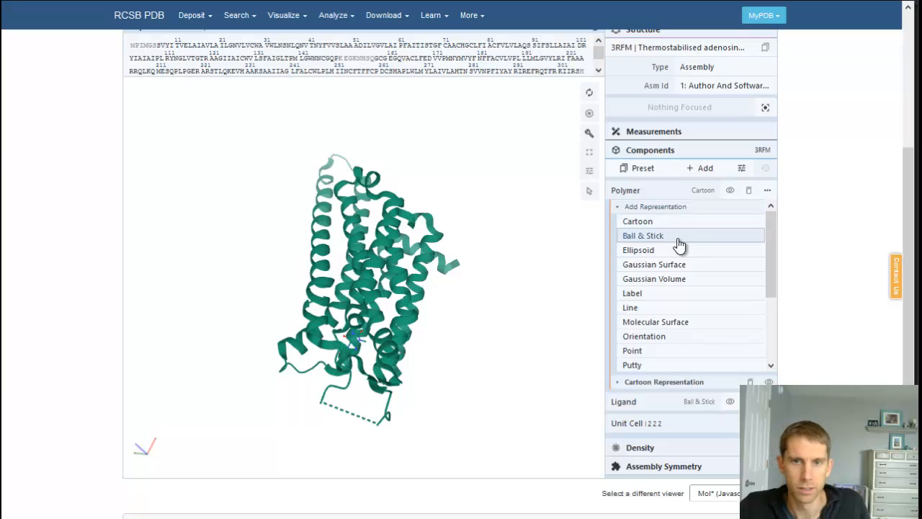
pyautogui.click(679, 237)
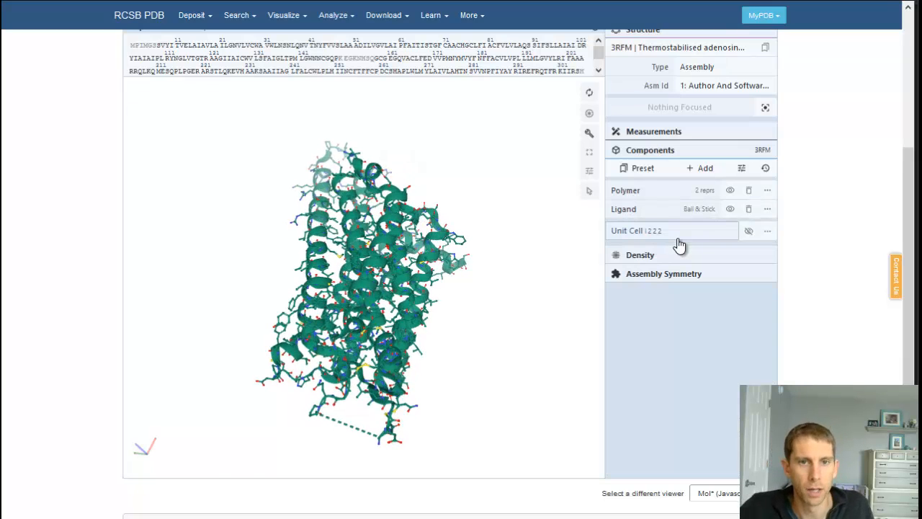
# - Examine the receptor's combined cartoon and ball-and-stick display from several angles and close up around the caffeine ligand
pyautogui.moveTo(363, 236); pyautogui.dragTo(542, 226)
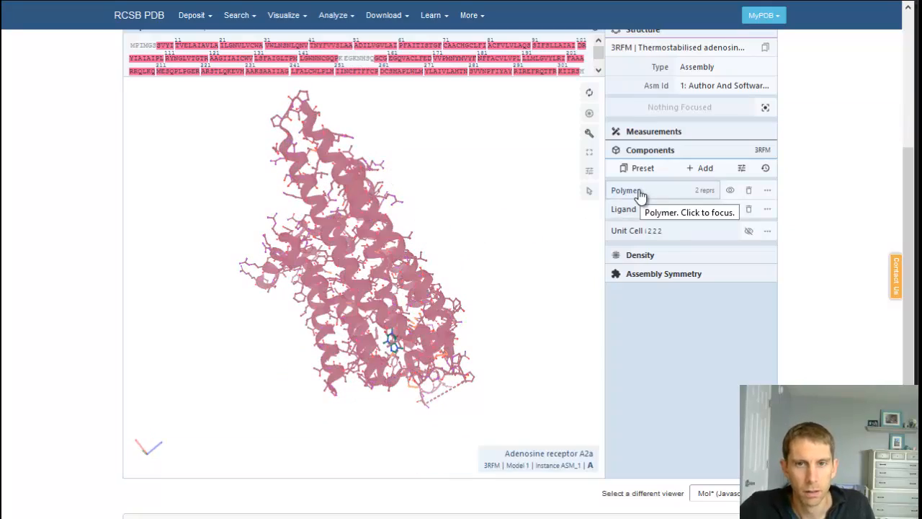
pyautogui.click(768, 192)
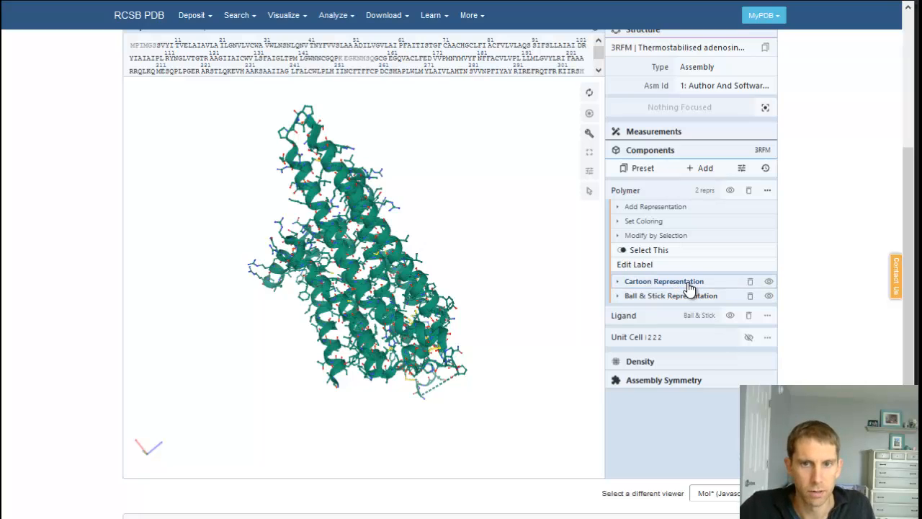
pyautogui.moveTo(409, 287); pyautogui.dragTo(461, 84)
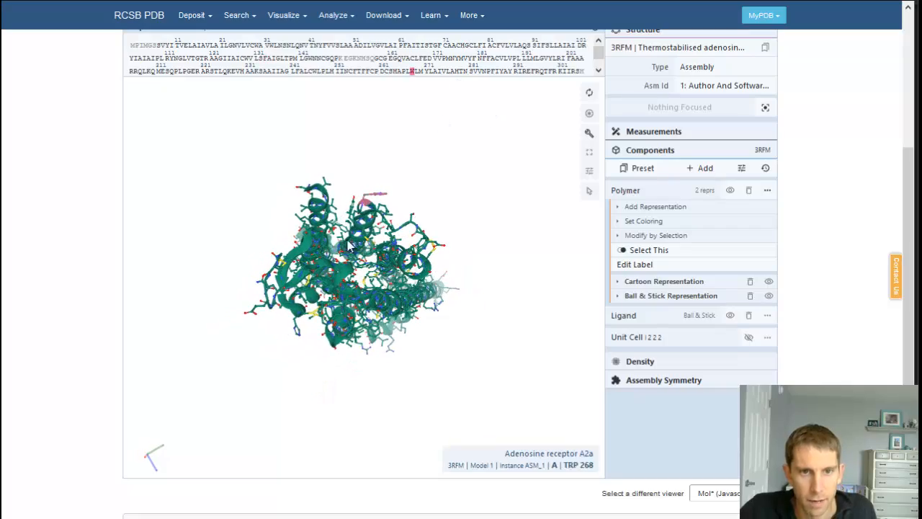
pyautogui.scroll(3, 361, 273)
pyautogui.scroll(5, 361, 272)
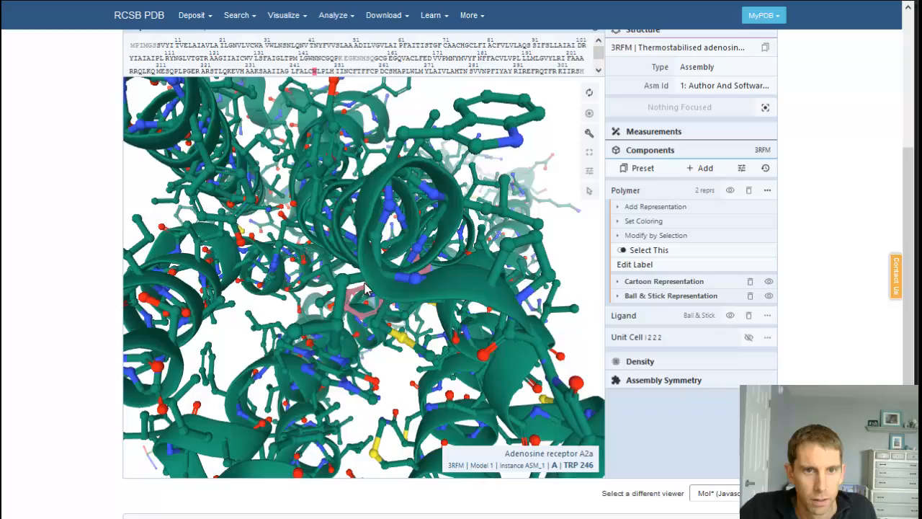
pyautogui.moveTo(366, 290); pyautogui.dragTo(393, 301)
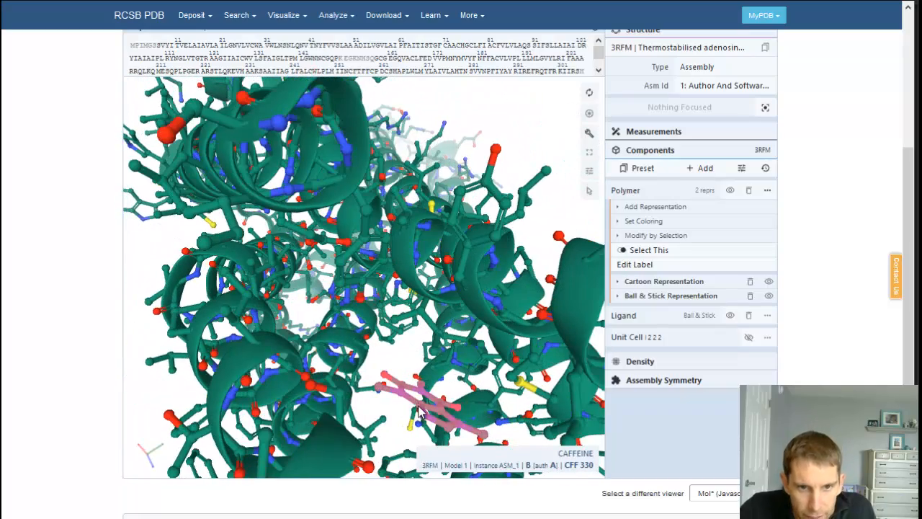
pyautogui.moveTo(421, 404); pyautogui.dragTo(387, 388)
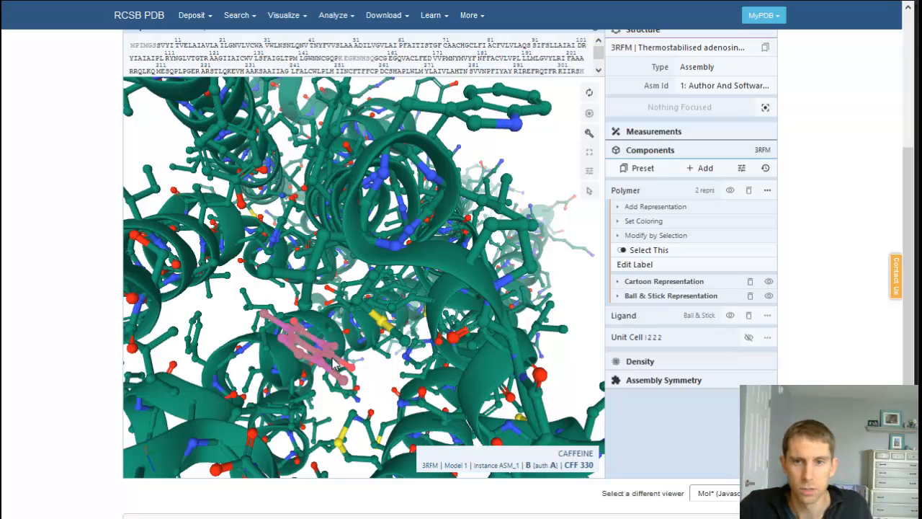
# - Hide the polymer's Cartoon representation and add a Label representation to the polymer
pyautogui.click(769, 282)
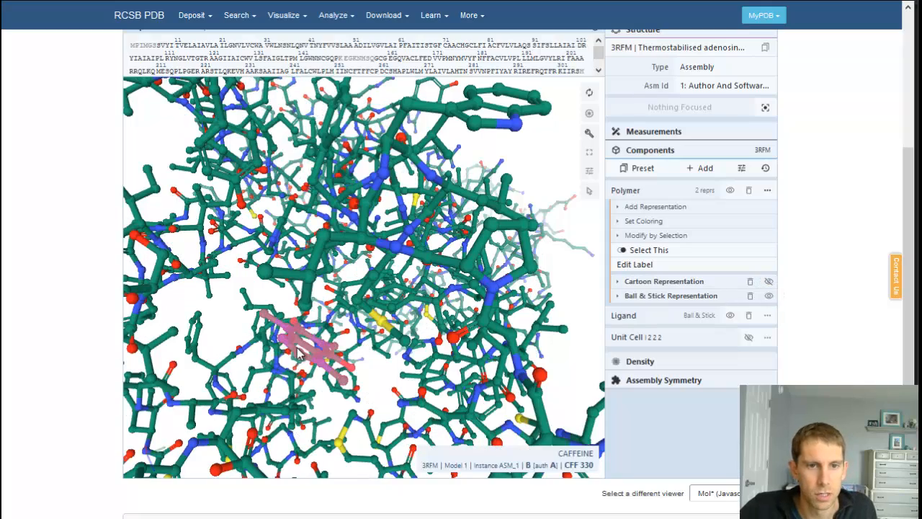
pyautogui.moveTo(318, 346); pyautogui.dragTo(312, 279)
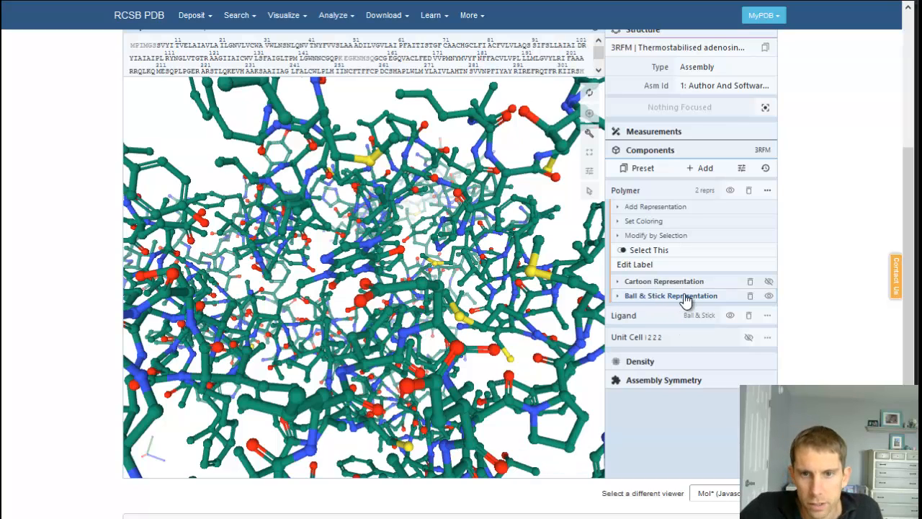
pyautogui.click(682, 209)
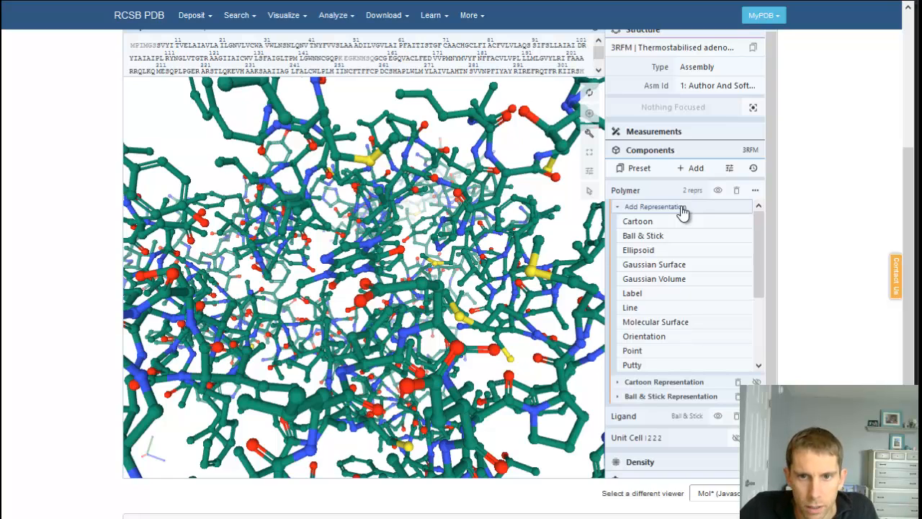
pyautogui.click(669, 294)
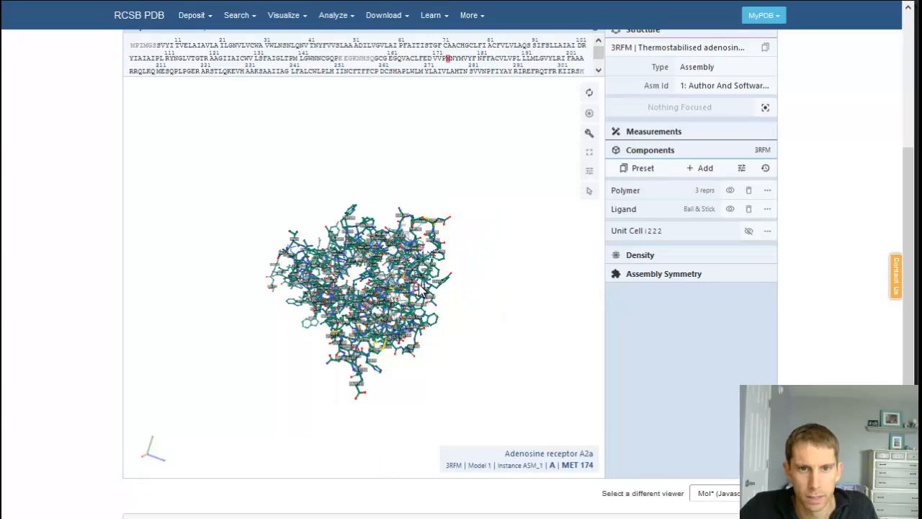
# - Examine the amino acid labels on the ball-and-stick receptor close up and from different angles
pyautogui.moveTo(418, 286); pyautogui.dragTo(237, 383)
pyautogui.scroll(5, 383, 291)
pyautogui.scroll(5, 382, 290)
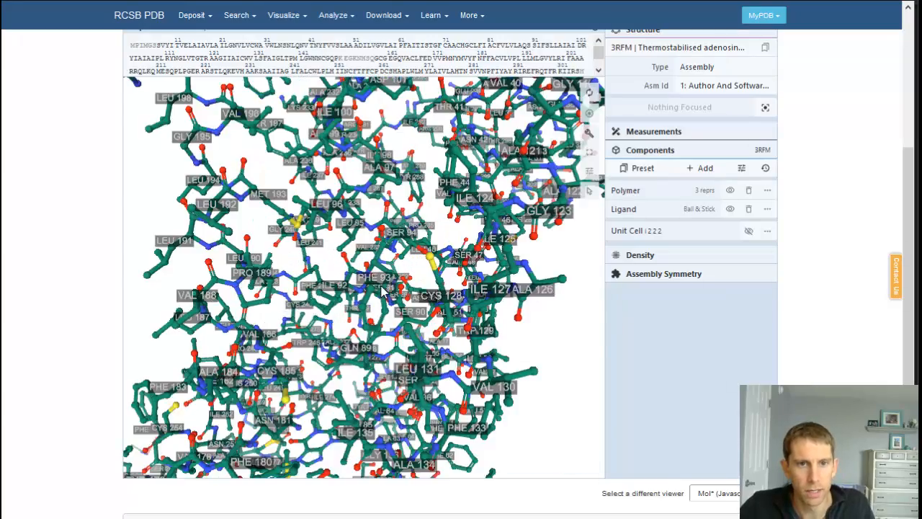
pyautogui.scroll(3, 319, 258)
pyautogui.moveTo(317, 253); pyautogui.dragTo(346, 307)
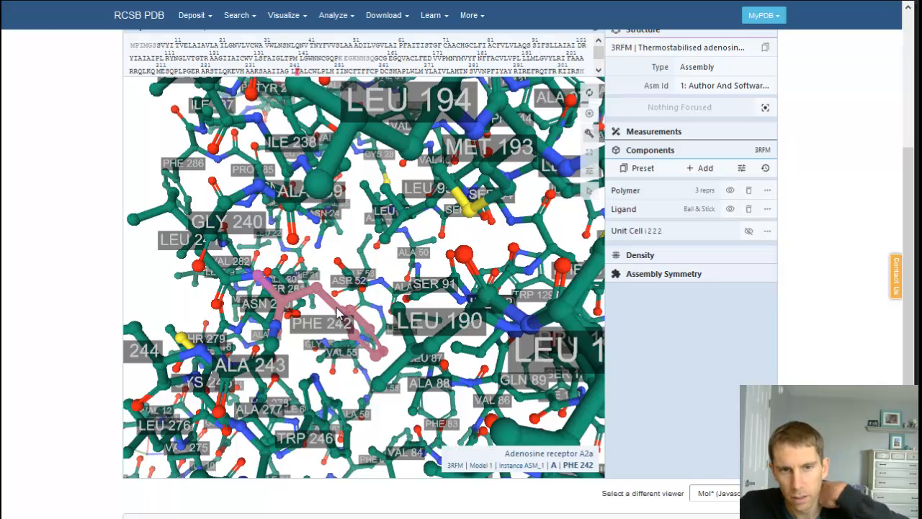
pyautogui.moveTo(336, 310); pyautogui.dragTo(324, 280)
pyautogui.moveTo(302, 282); pyautogui.dragTo(301, 314)
# - Locate the caffeine ligand within the labelled receptor and inspect the amino acids surrounding it
pyautogui.scroll(-10, 416, 373)
pyautogui.moveTo(416, 373); pyautogui.dragTo(554, 400)
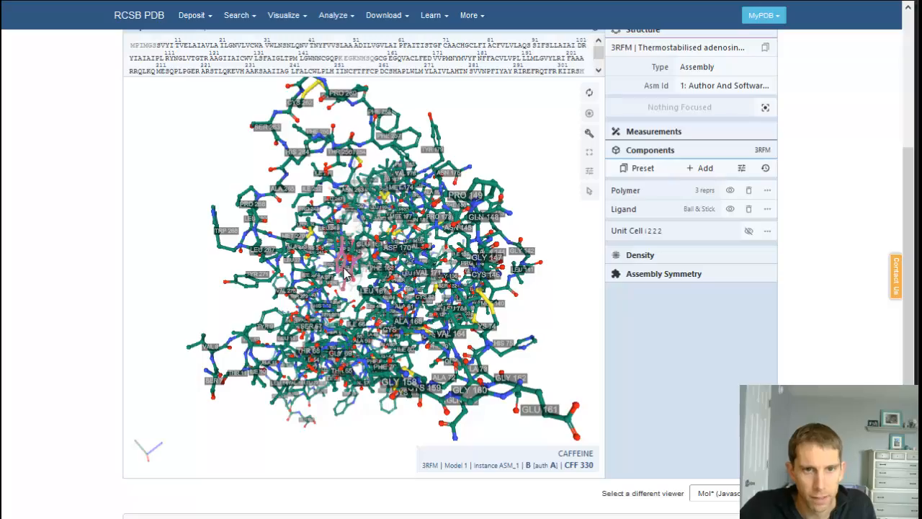
pyautogui.moveTo(344, 273); pyautogui.dragTo(372, 289)
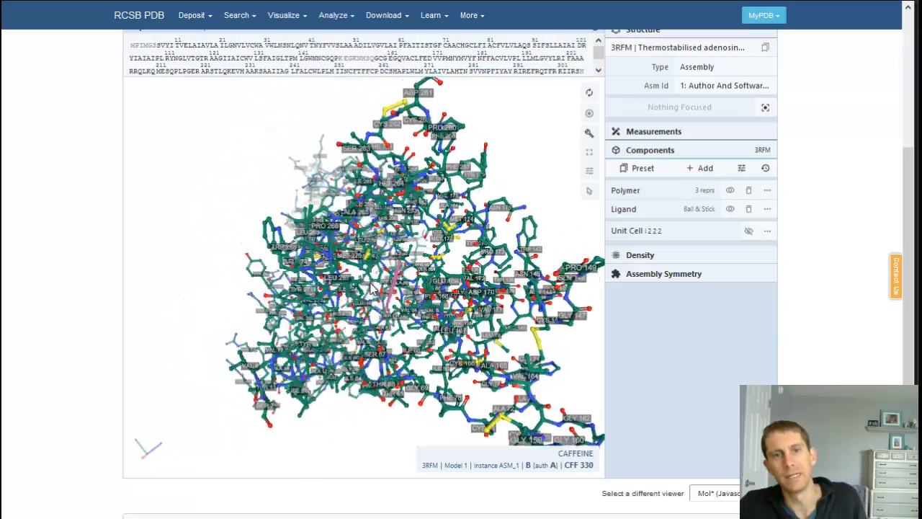
pyautogui.scroll(5, 426, 304)
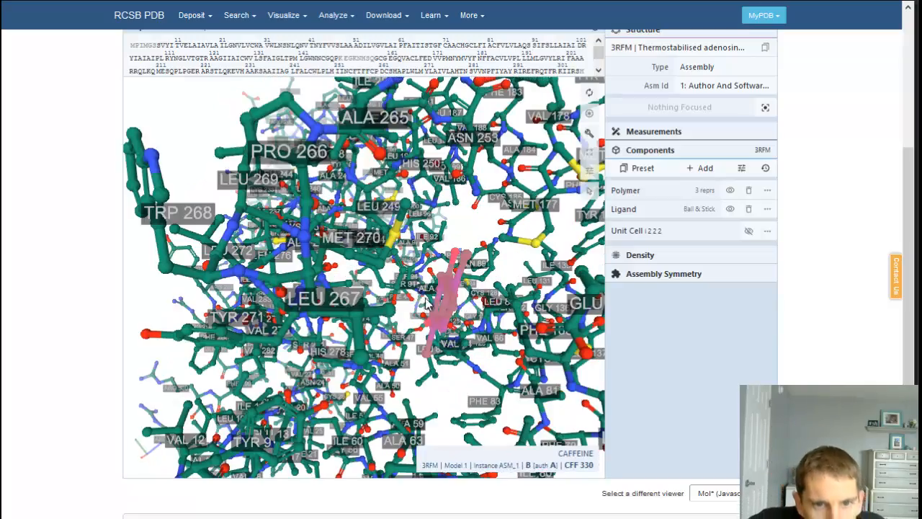
pyautogui.moveTo(446, 319); pyautogui.dragTo(432, 269)
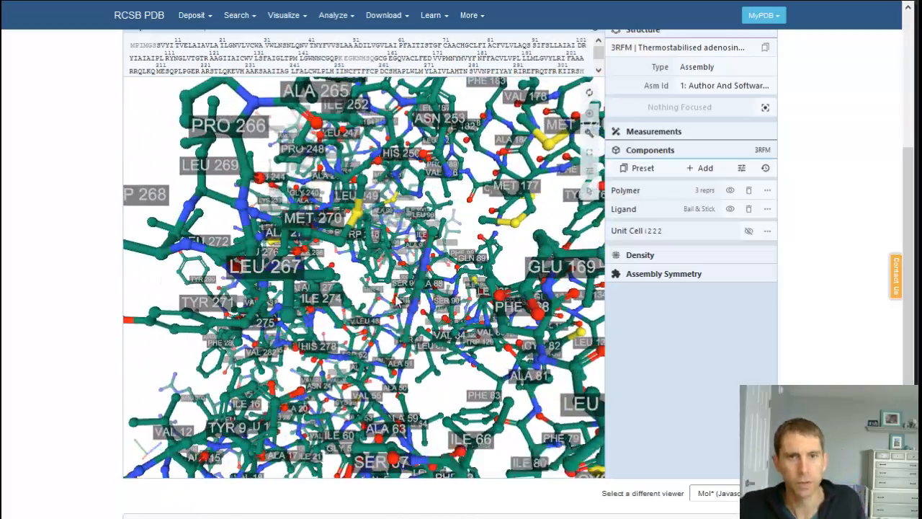
pyautogui.moveTo(427, 310); pyautogui.dragTo(299, 249)
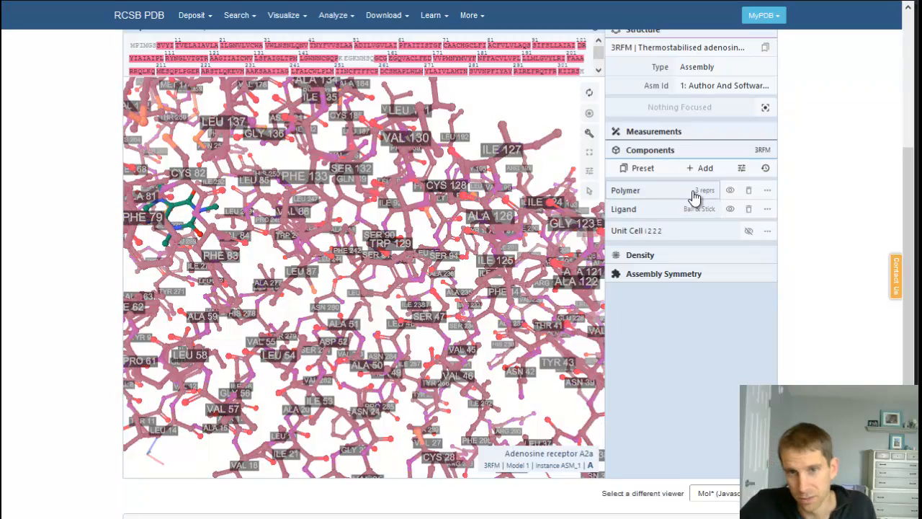
# - Focus on the whole polymer, show its Cartoon representation again, and hide its Ball & Stick and Label representations
pyautogui.click(694, 193)
pyautogui.click(768, 191)
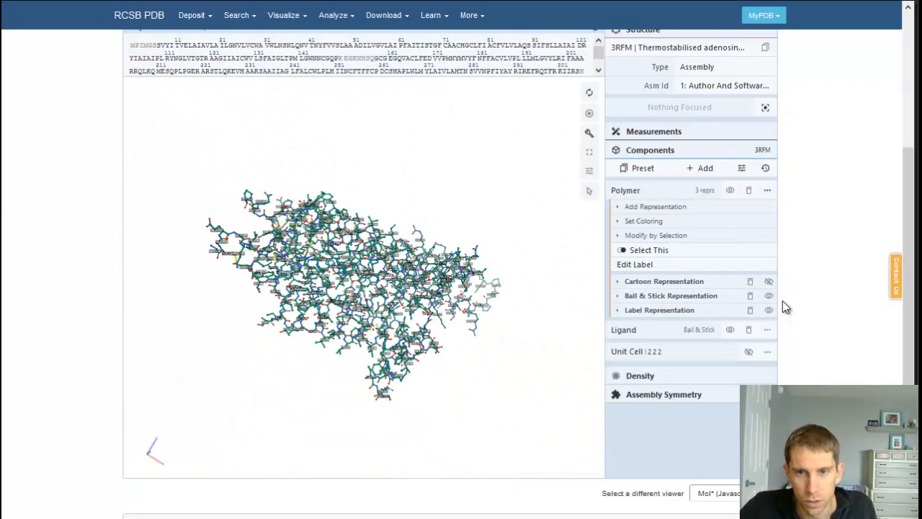
pyautogui.click(769, 282)
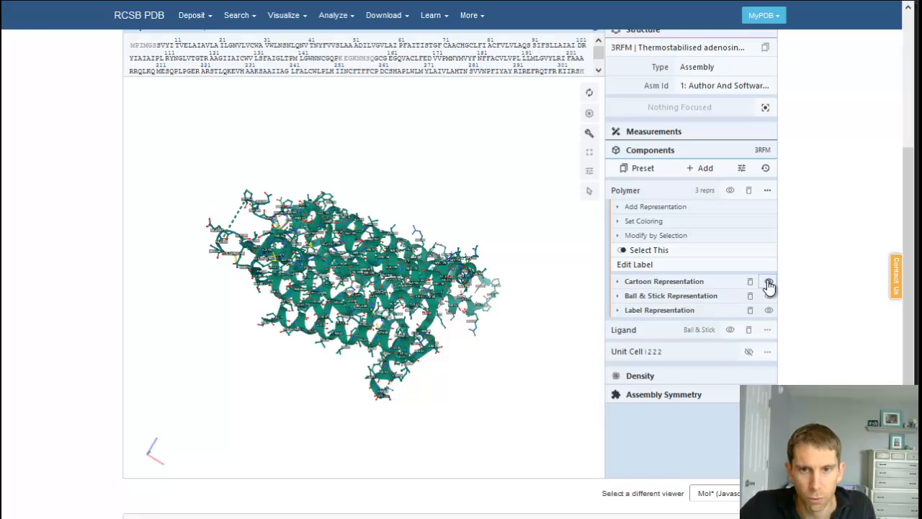
pyautogui.click(769, 297)
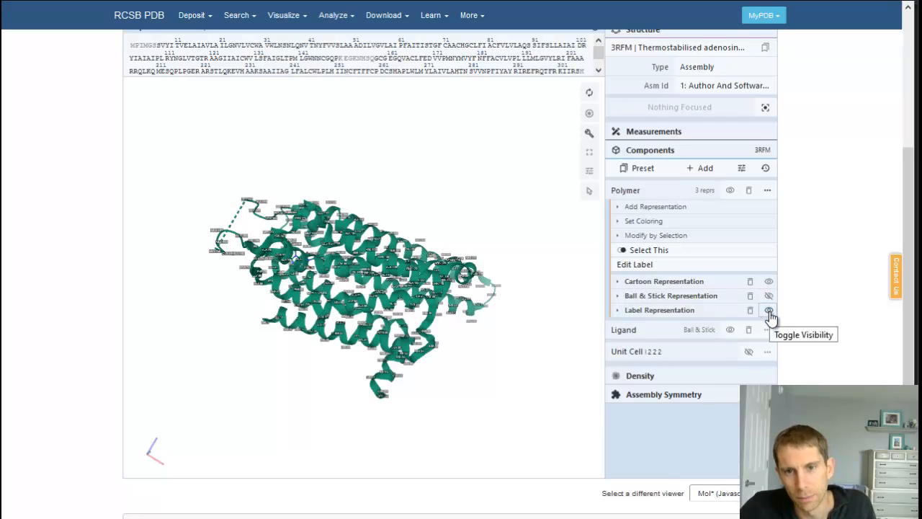
pyautogui.click(770, 312)
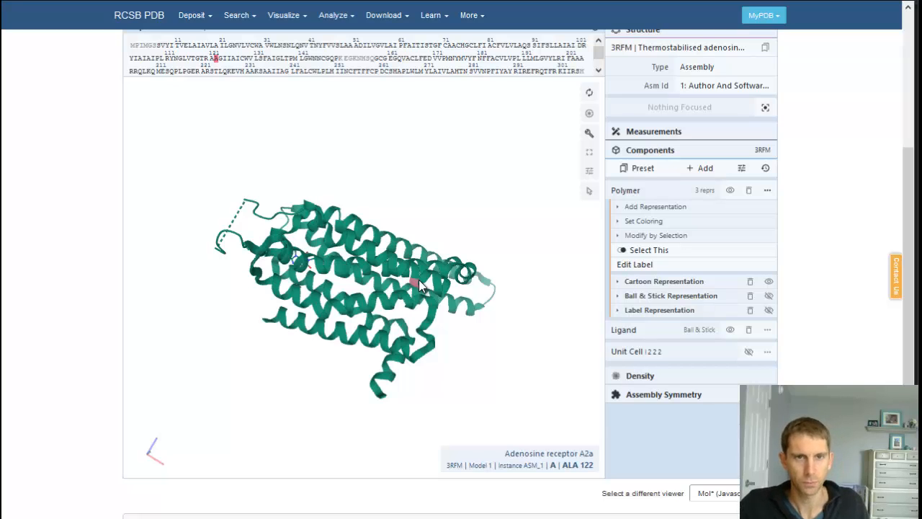
pyautogui.moveTo(418, 279); pyautogui.dragTo(395, 297)
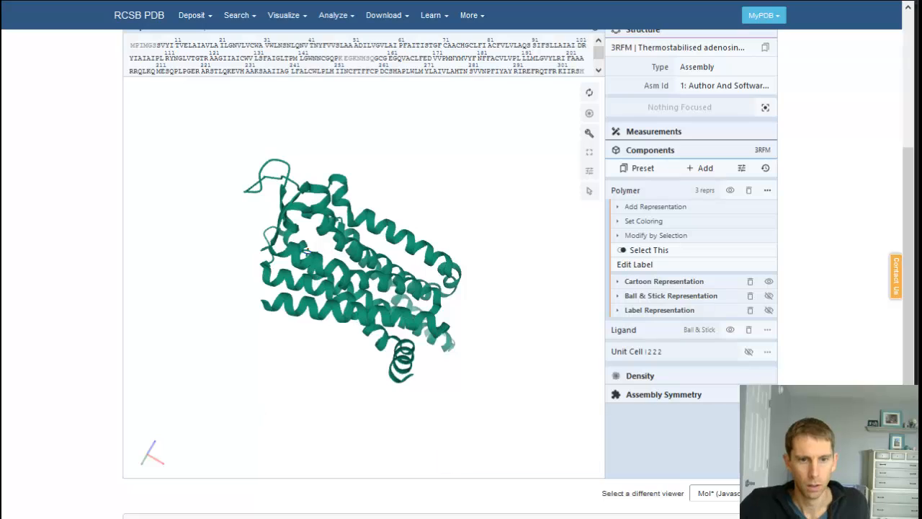
# - Switch to the Three Dimensional Structure Analysis worksheet, read questions C and D, and return to the 3RFM viewer
pyautogui.hotkey('alt', 'Tab')
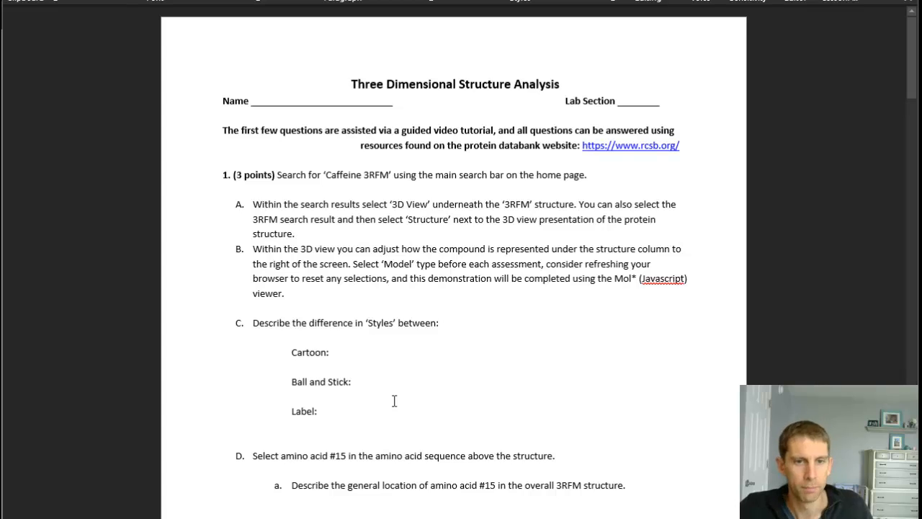
pyautogui.scroll(-5, 394, 401)
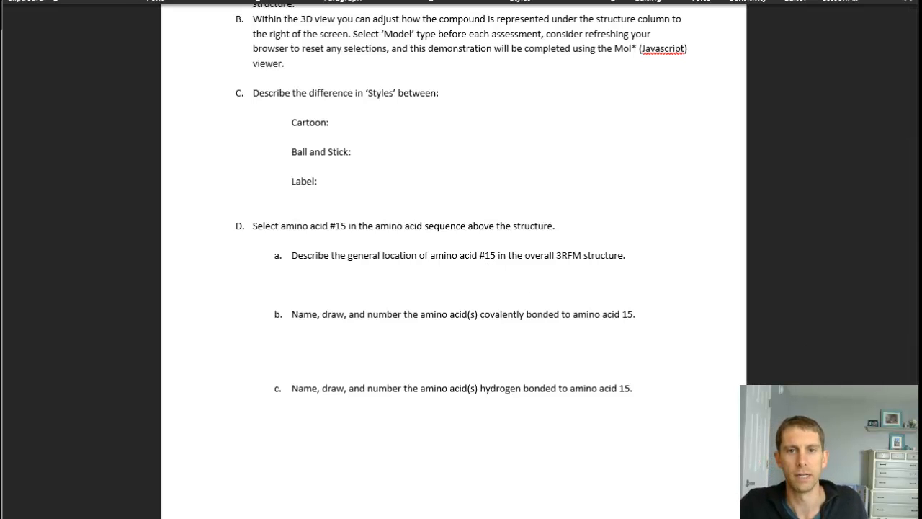
pyautogui.hotkey('alt', 'Tab')
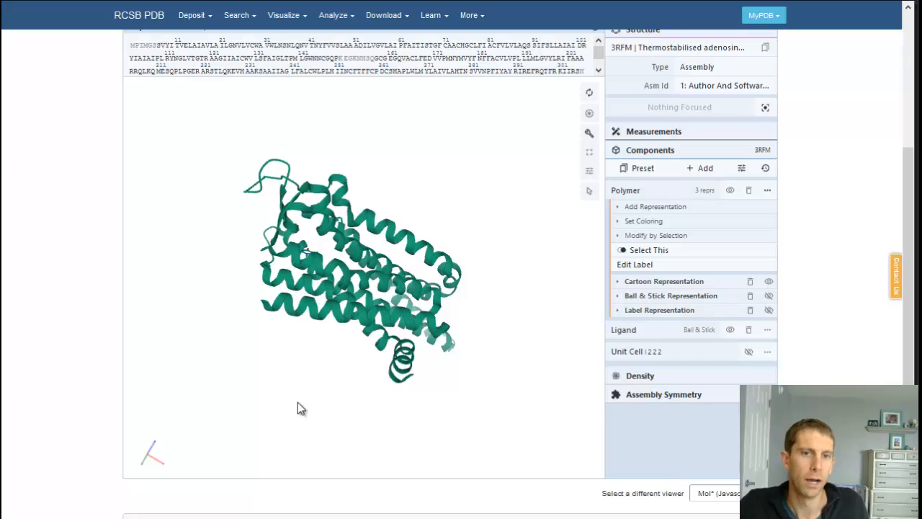
pyautogui.moveTo(298, 402)
pyautogui.mouseDown()
pyautogui.moveTo(341, 413)
pyautogui.moveTo(356, 430)
pyautogui.moveTo(338, 441)
pyautogui.moveTo(307, 424)
pyautogui.moveTo(258, 385)
pyautogui.moveTo(244, 351)
pyautogui.moveTo(279, 335)
pyautogui.moveTo(307, 382)
pyautogui.moveTo(300, 415)
pyautogui.mouseUp()
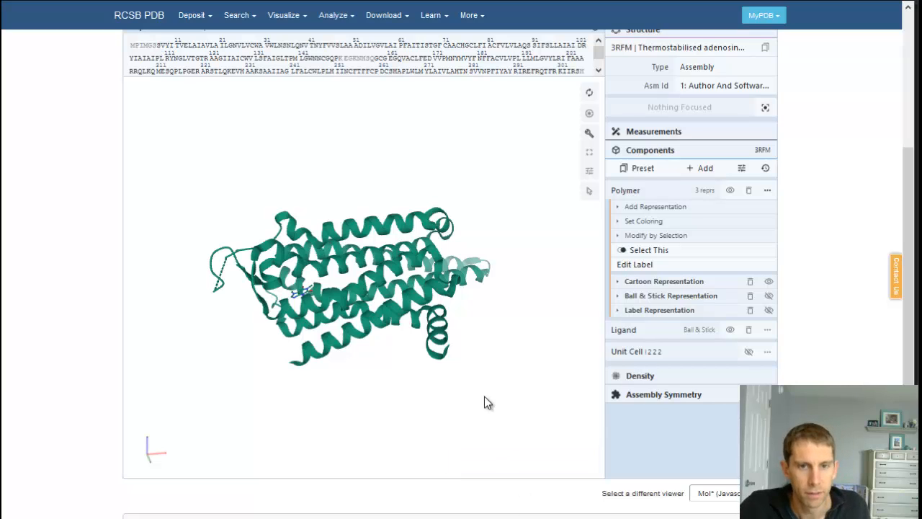
# - Locate amino acid 15 on the Cartoon receptor and examine its place in the overall 3RFM structure from several angles
pyautogui.moveTo(485, 397); pyautogui.dragTo(457, 355)
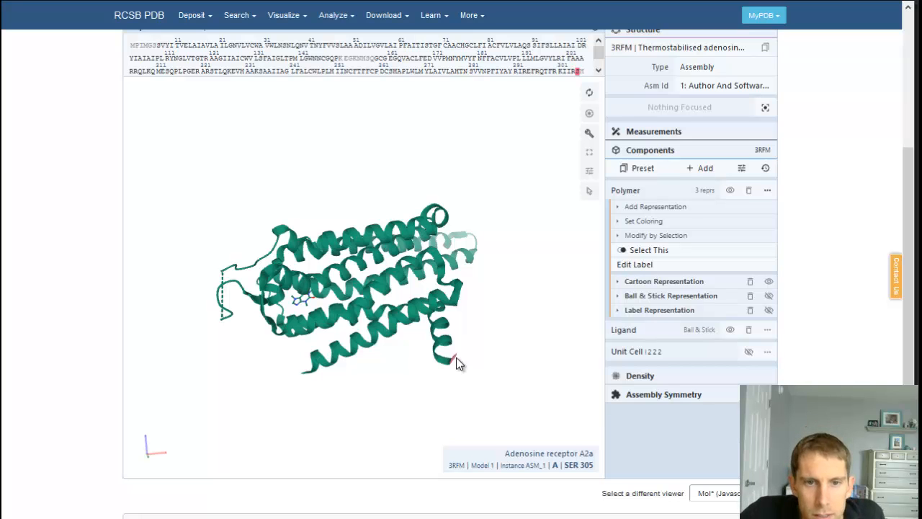
pyautogui.moveTo(457, 357)
pyautogui.mouseDown()
pyautogui.moveTo(474, 371)
pyautogui.moveTo(465, 379)
pyautogui.moveTo(442, 369)
pyautogui.moveTo(440, 351)
pyautogui.moveTo(456, 348)
pyautogui.moveTo(387, 326)
pyautogui.moveTo(439, 326)
pyautogui.moveTo(448, 348)
pyautogui.mouseUp()
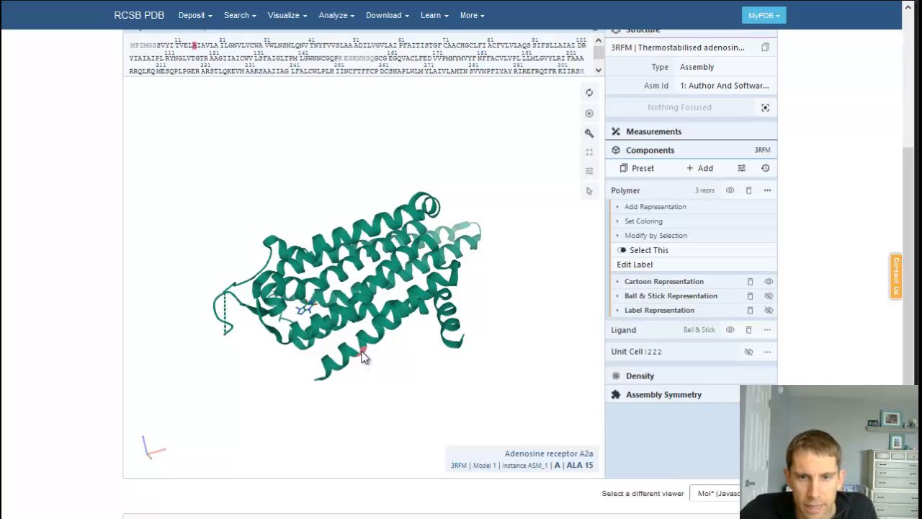
pyautogui.moveTo(362, 356); pyautogui.dragTo(470, 255)
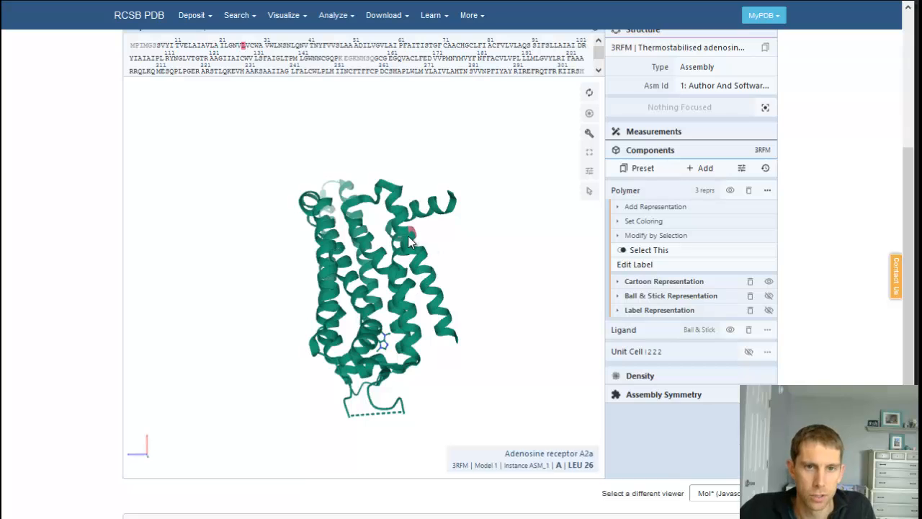
pyautogui.moveTo(486, 293); pyautogui.dragTo(511, 267)
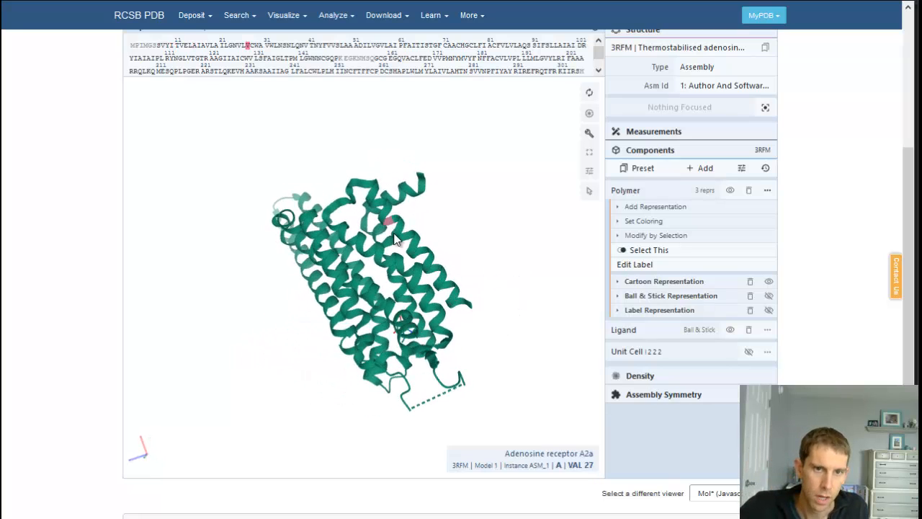
pyautogui.moveTo(524, 332); pyautogui.dragTo(274, 434)
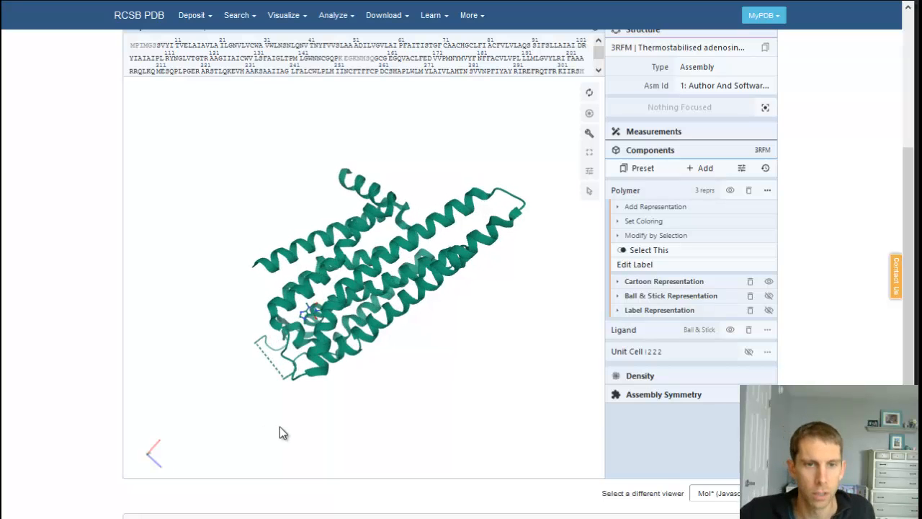
pyautogui.moveTo(381, 377); pyautogui.dragTo(357, 311)
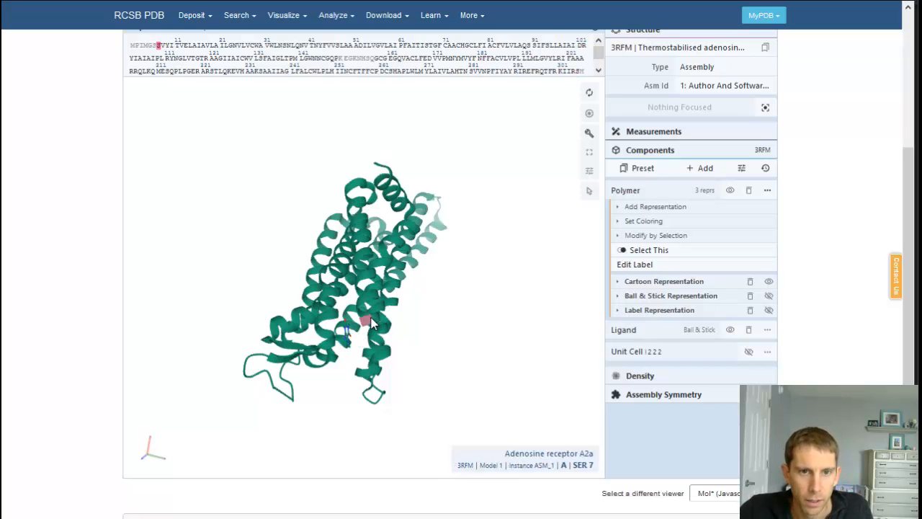
pyautogui.moveTo(367, 320); pyautogui.dragTo(468, 371)
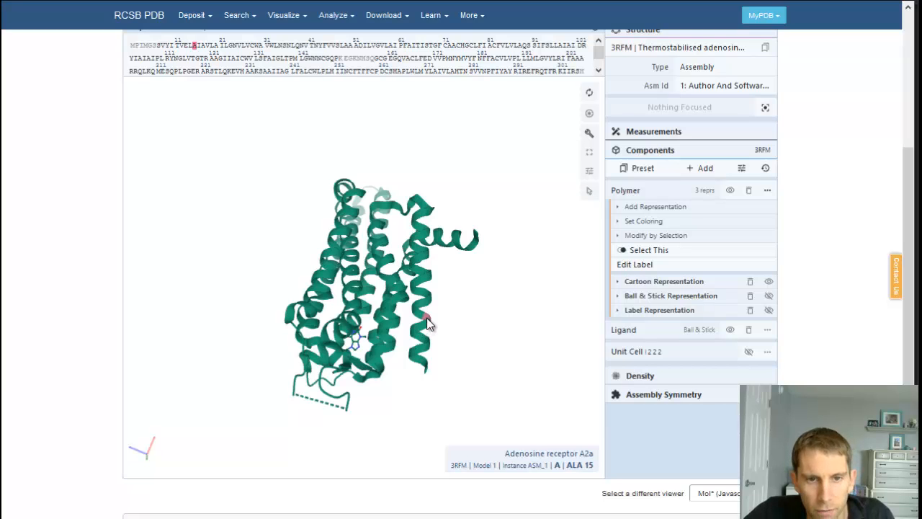
pyautogui.moveTo(427, 318); pyautogui.dragTo(446, 312)
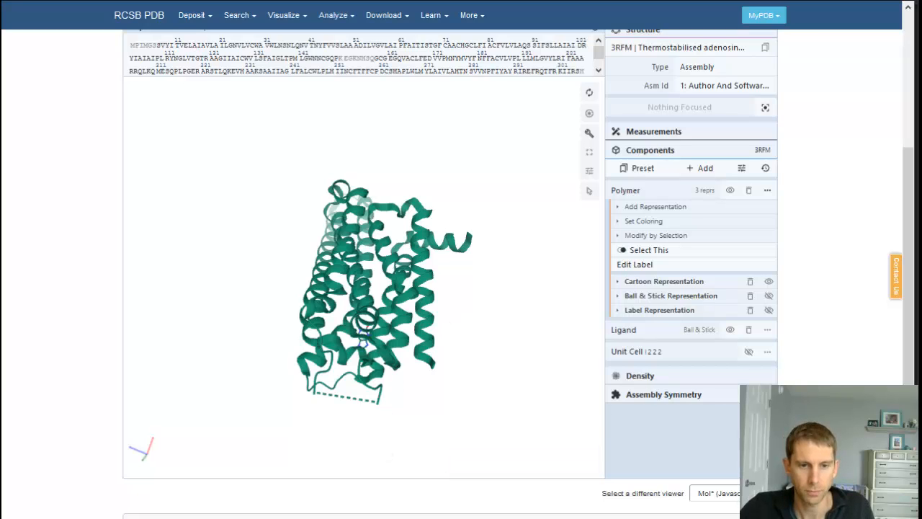
# - Reread worksheet question D, return to the 3RFM viewer, and inspect the helix around amino acid 15 close up
pyautogui.hotkey('alt', 'Tab')
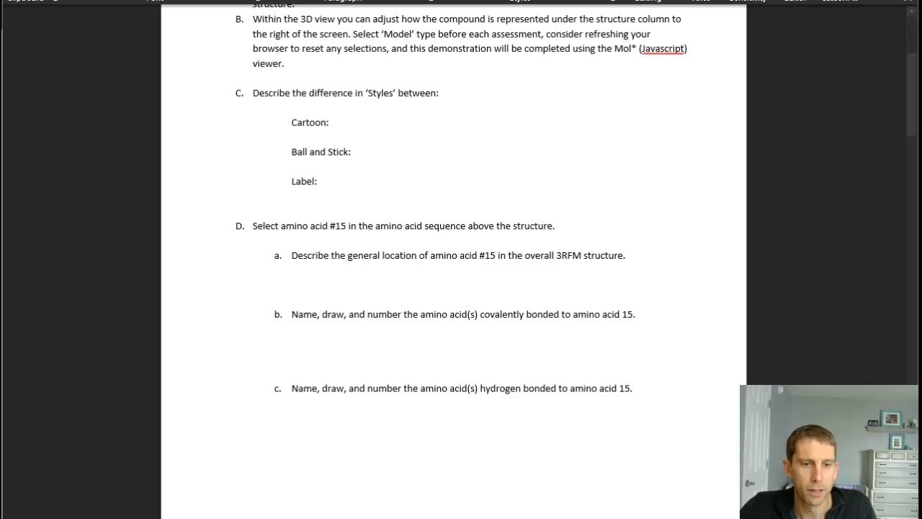
pyautogui.hotkey('alt', 'Tab')
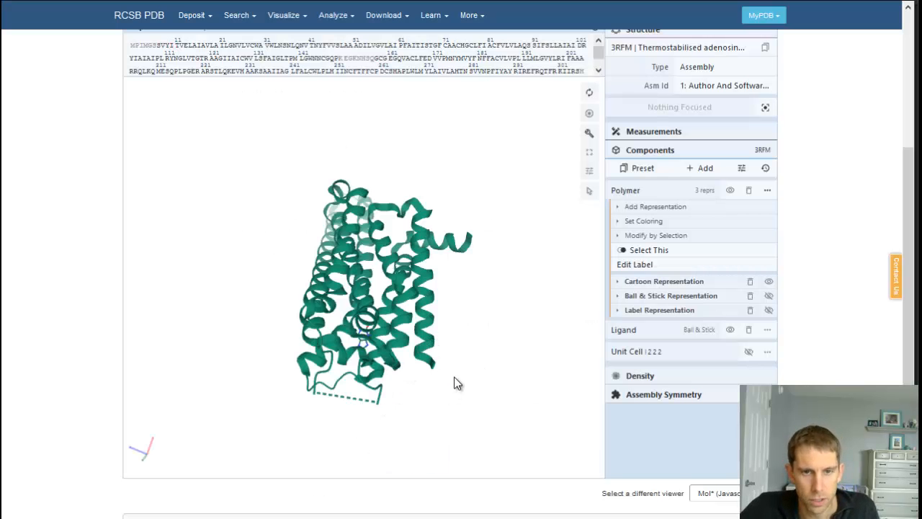
pyautogui.scroll(2, 479, 382)
pyautogui.moveTo(496, 350); pyautogui.dragTo(457, 338)
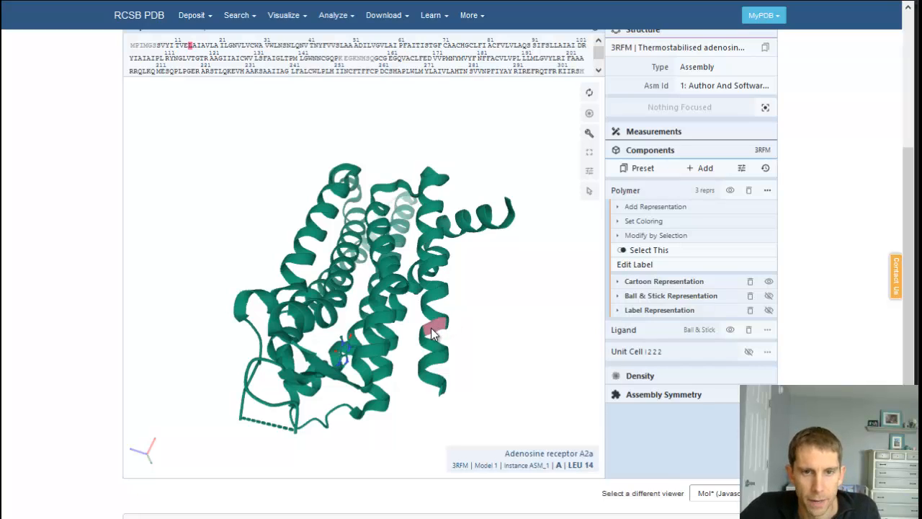
pyautogui.moveTo(431, 331); pyautogui.dragTo(412, 353)
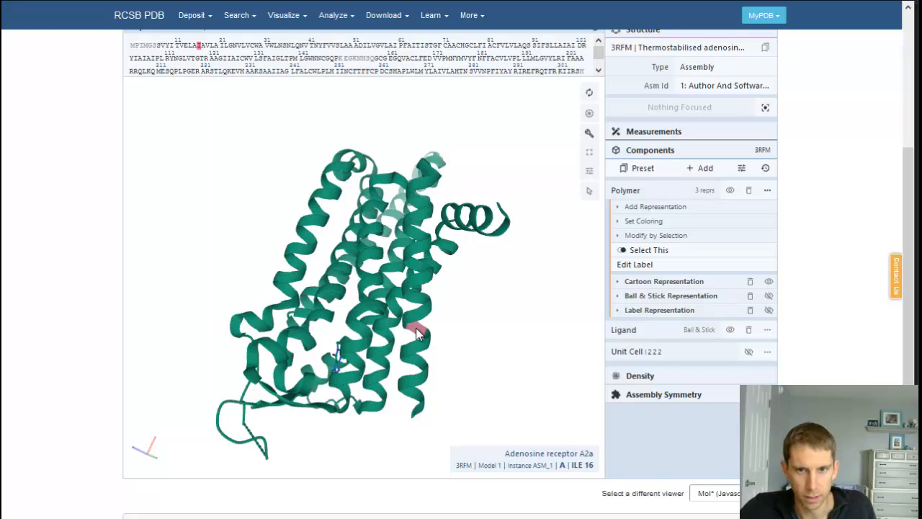
pyautogui.moveTo(416, 328)
pyautogui.mouseDown()
pyautogui.moveTo(404, 321)
pyautogui.moveTo(423, 327)
pyautogui.mouseUp()
pyautogui.scroll(2, 423, 327)
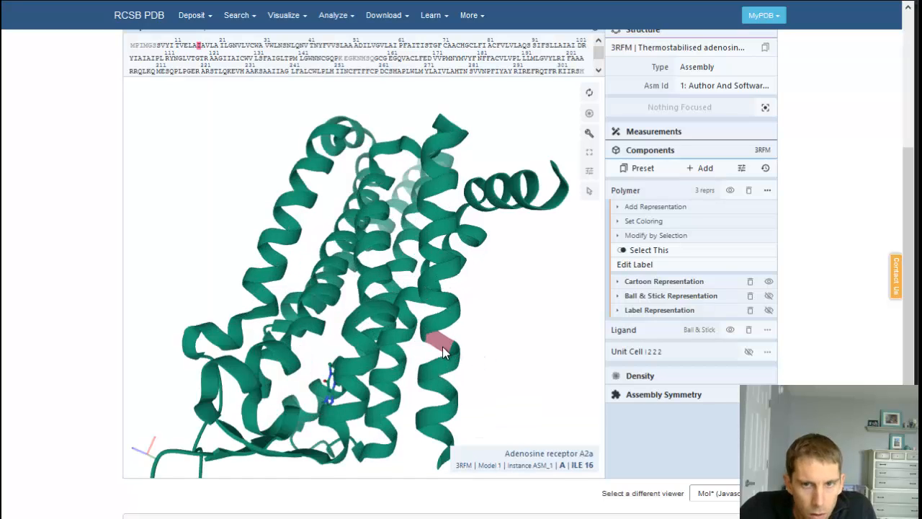
# - Show the polymer's Ball & Stick representation and hide its Cartoon representation
pyautogui.click(769, 282)
pyautogui.click(769, 282)
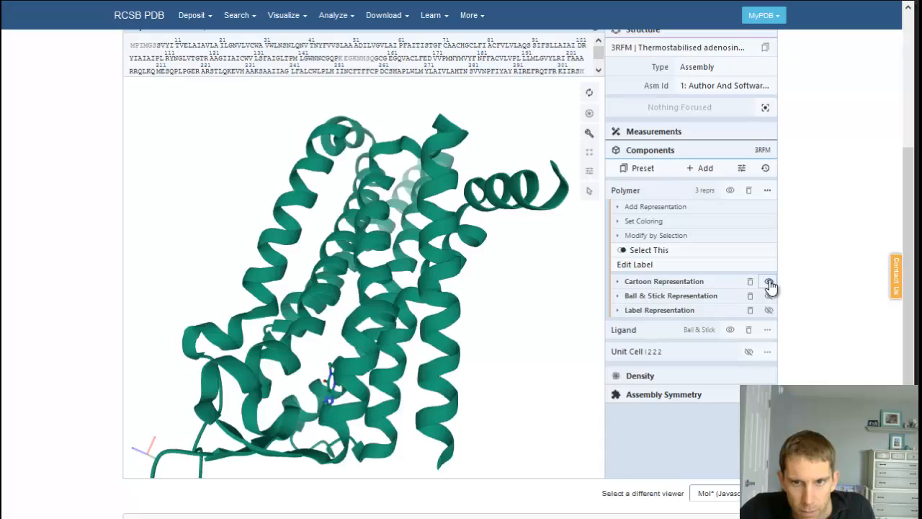
pyautogui.click(770, 296)
pyautogui.click(769, 282)
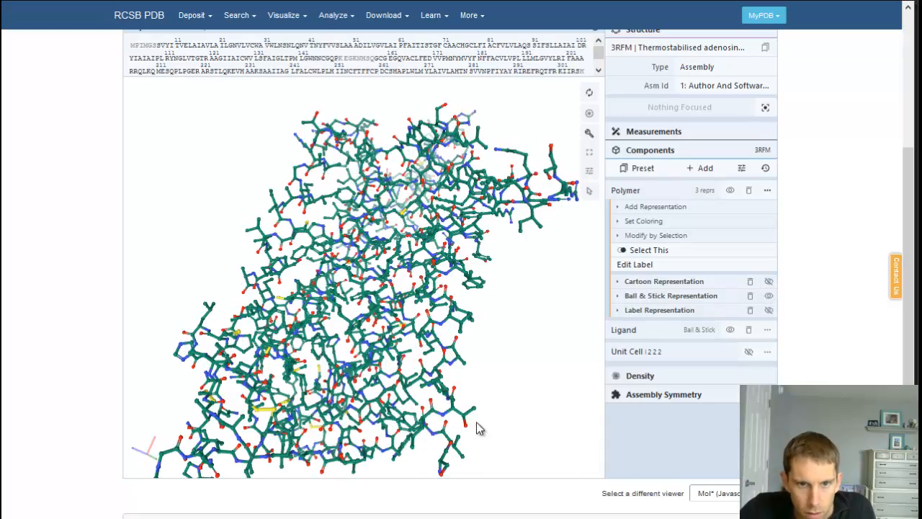
# - Find ALA 15 in the ball-and-stick receptor and focus on it to display its surroundings and interactions
pyautogui.moveTo(477, 426); pyautogui.dragTo(505, 391)
pyautogui.scroll(3, 439, 358)
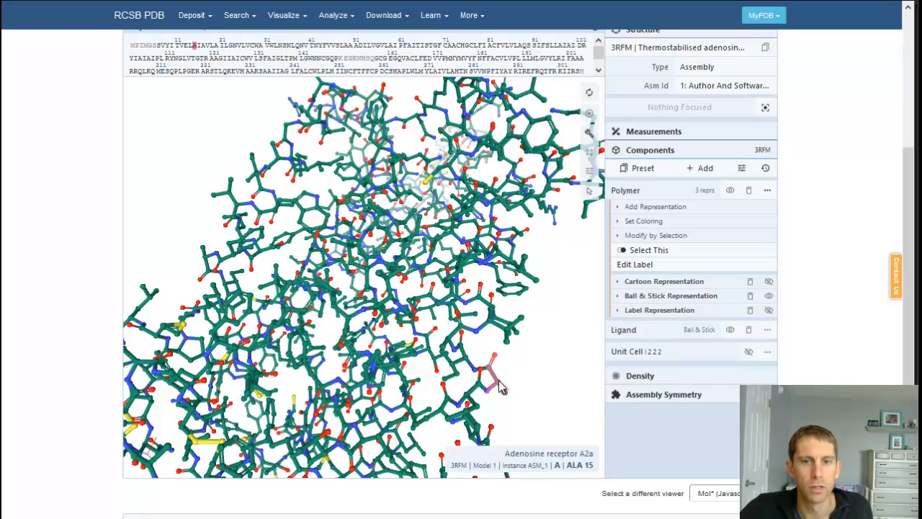
pyautogui.click(498, 385)
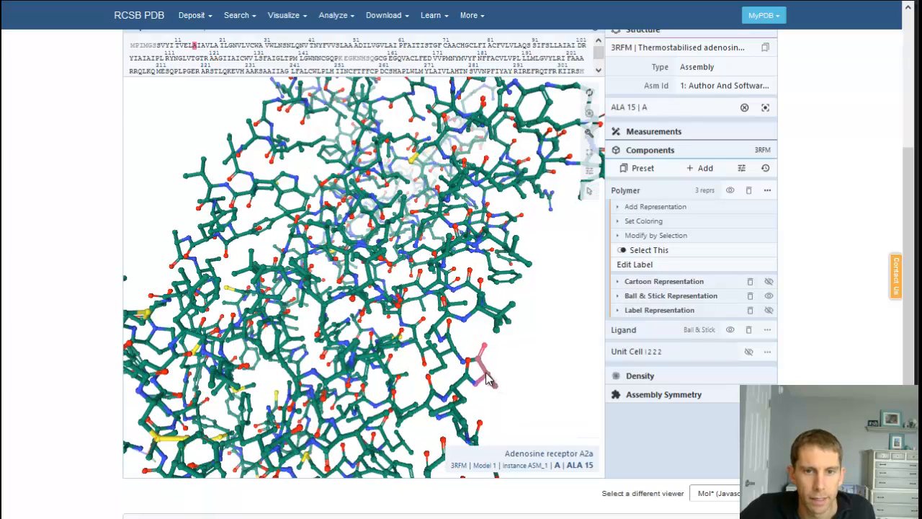
pyautogui.click(486, 373)
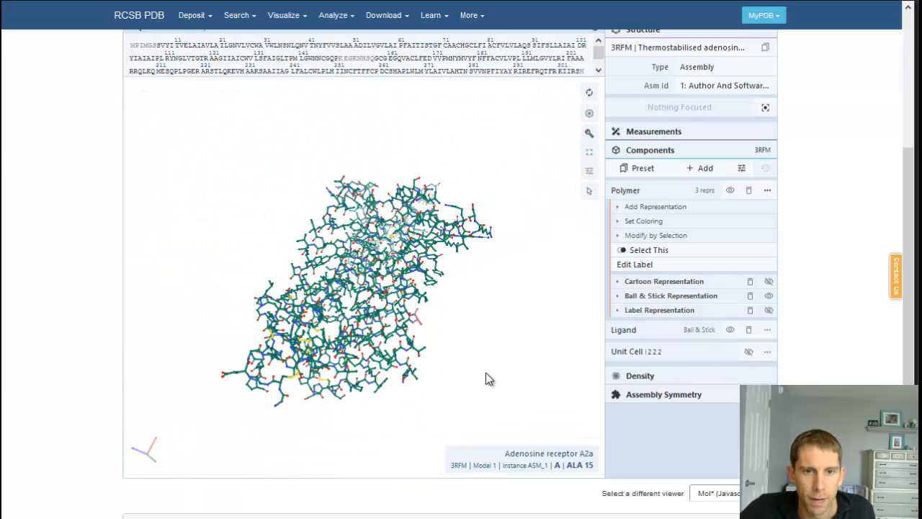
pyautogui.click(421, 326)
pyautogui.click(420, 323)
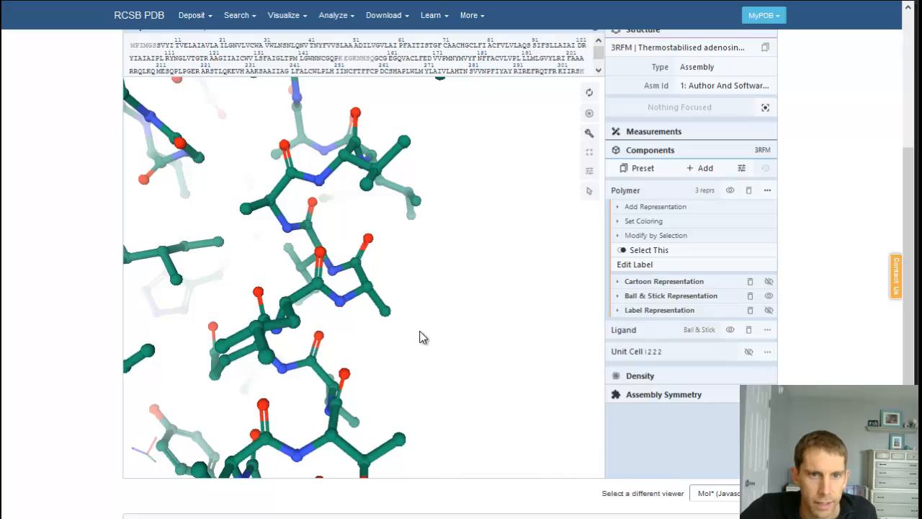
pyautogui.moveTo(465, 350); pyautogui.dragTo(423, 363)
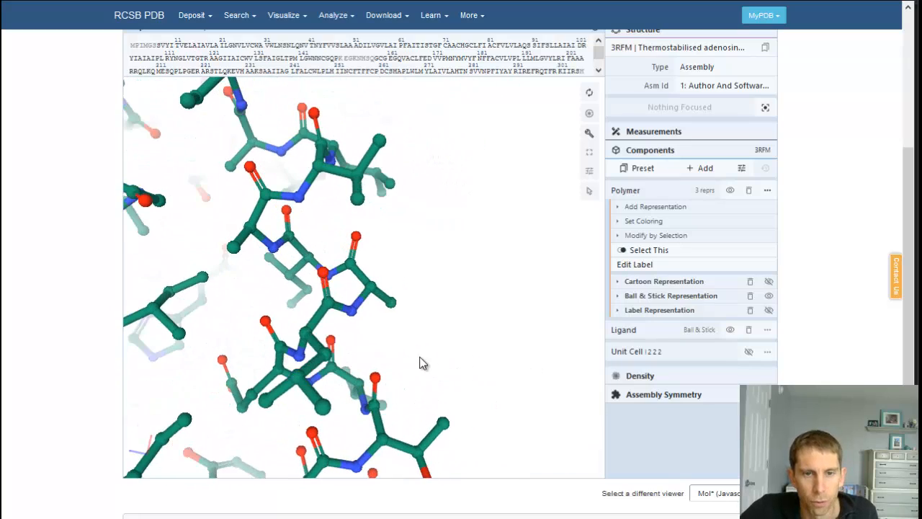
pyautogui.click(374, 291)
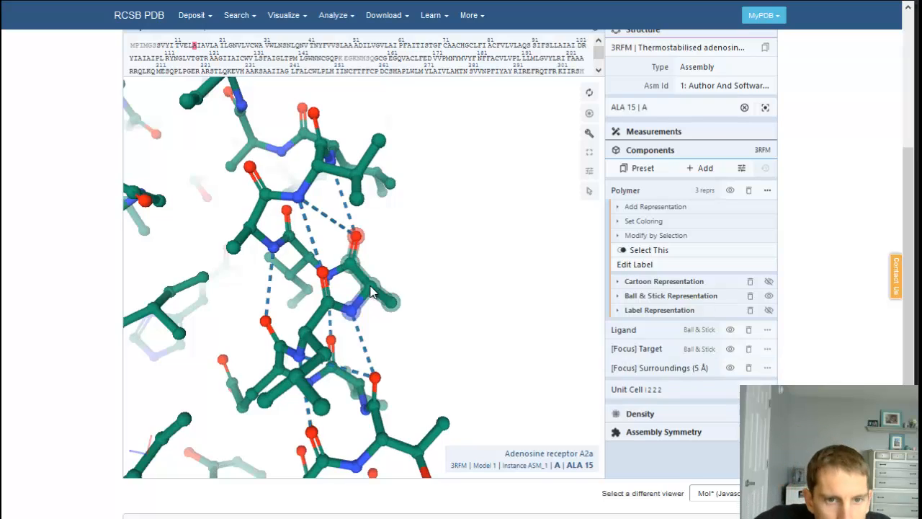
pyautogui.click(373, 291)
pyautogui.click(372, 292)
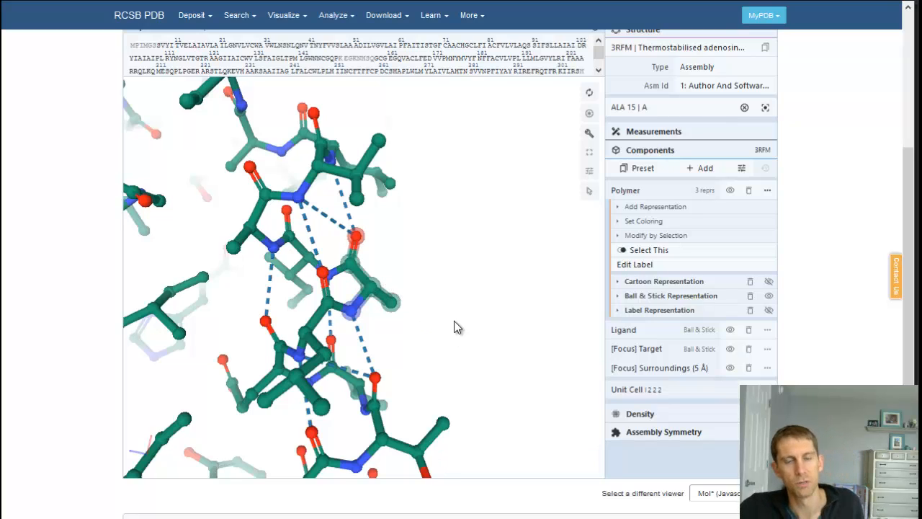
# - Examine ALA 15 from different angles and identify the neighbouring amino acids along its backbone and its hydrogen bonds
pyautogui.moveTo(364, 308); pyautogui.dragTo(382, 294)
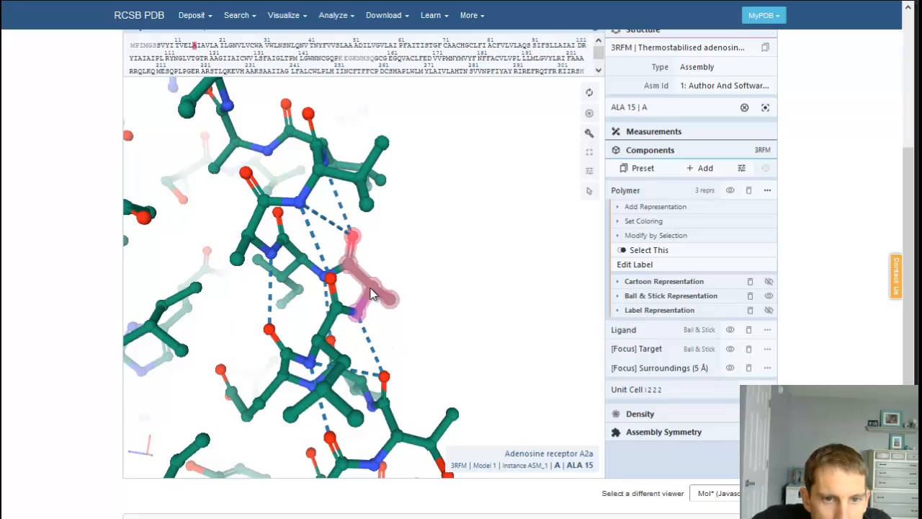
pyautogui.moveTo(375, 293)
pyautogui.mouseDown()
pyautogui.moveTo(399, 296)
pyautogui.moveTo(397, 312)
pyautogui.moveTo(342, 287)
pyautogui.moveTo(399, 289)
pyautogui.moveTo(463, 305)
pyautogui.moveTo(411, 305)
pyautogui.moveTo(389, 284)
pyautogui.moveTo(400, 279)
pyautogui.moveTo(387, 289)
pyautogui.mouseUp()
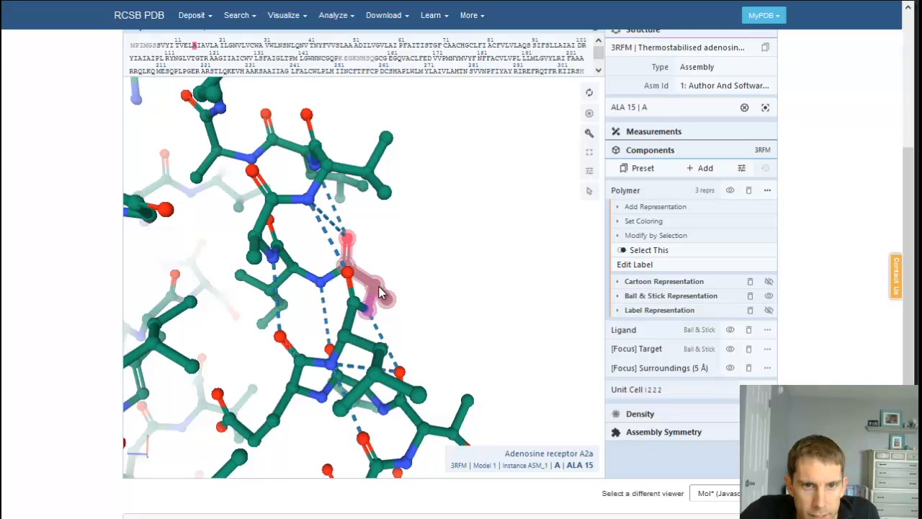
pyautogui.moveTo(373, 286); pyautogui.dragTo(401, 312)
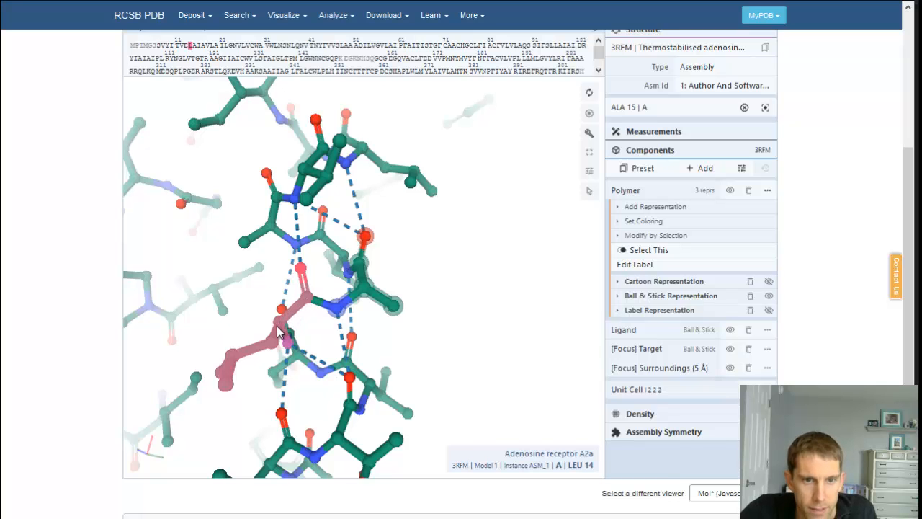
pyautogui.moveTo(278, 325); pyautogui.dragTo(410, 289)
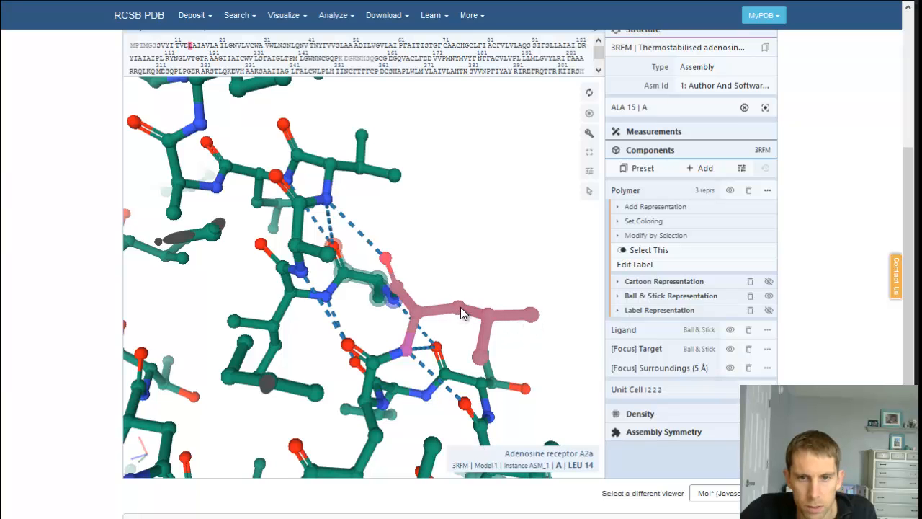
pyautogui.moveTo(461, 307); pyautogui.dragTo(303, 278)
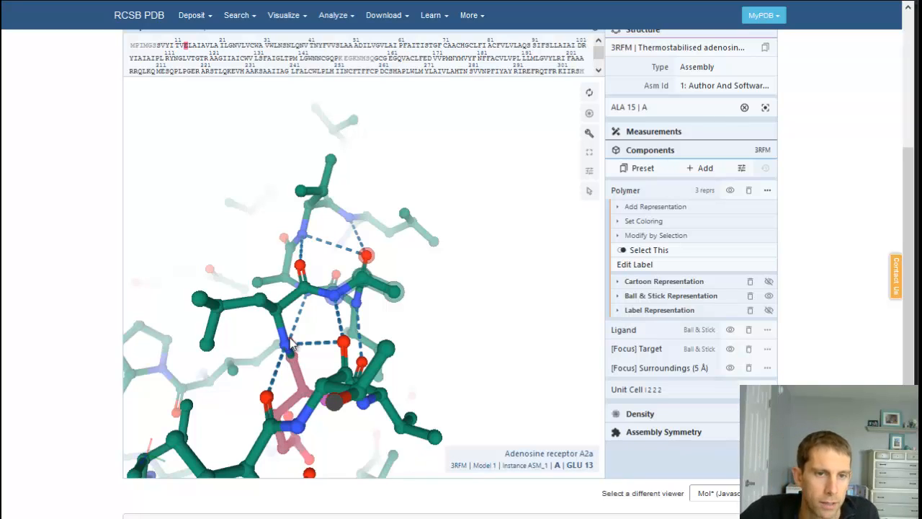
pyautogui.moveTo(370, 282); pyautogui.dragTo(204, 333)
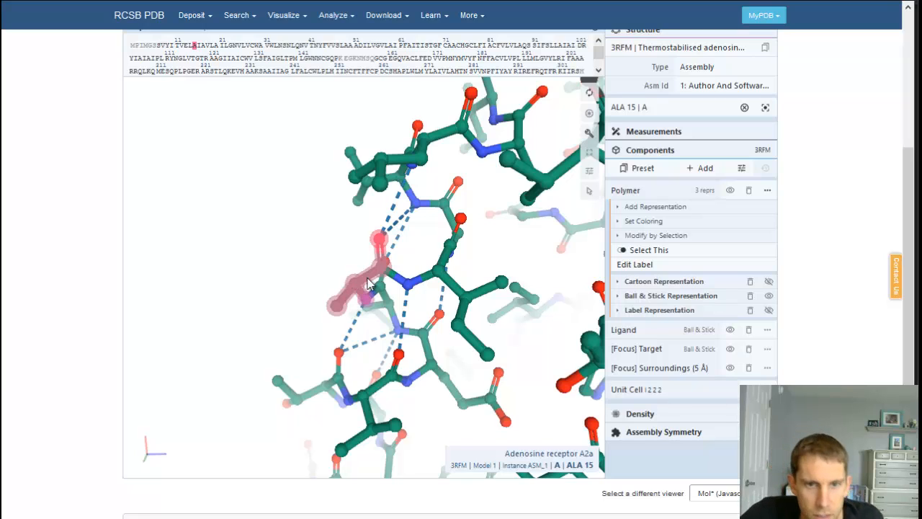
pyautogui.moveTo(443, 276)
pyautogui.mouseDown()
pyautogui.moveTo(462, 293)
pyautogui.moveTo(450, 294)
pyautogui.moveTo(442, 276)
pyautogui.mouseUp()
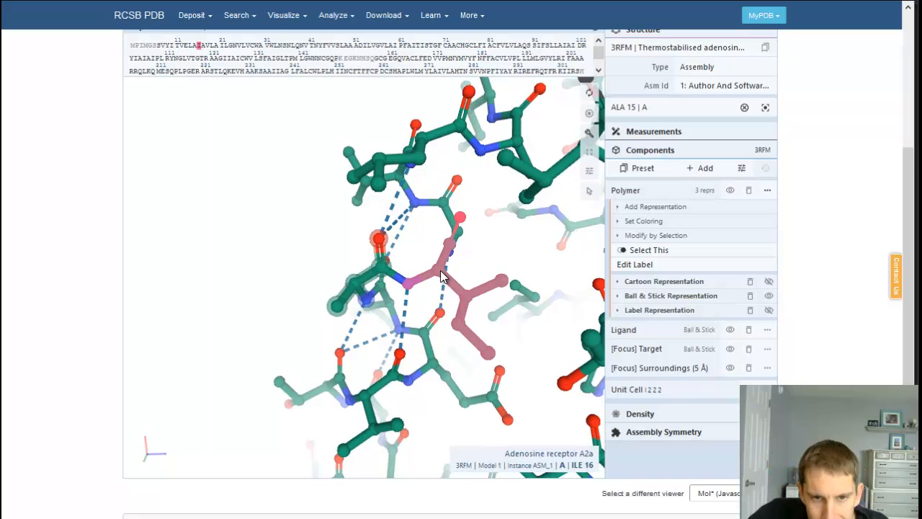
# - Focus on ILE 16 and examine its connection to ALA 15 and the surrounding amino acids from different angles
pyautogui.click(441, 275)
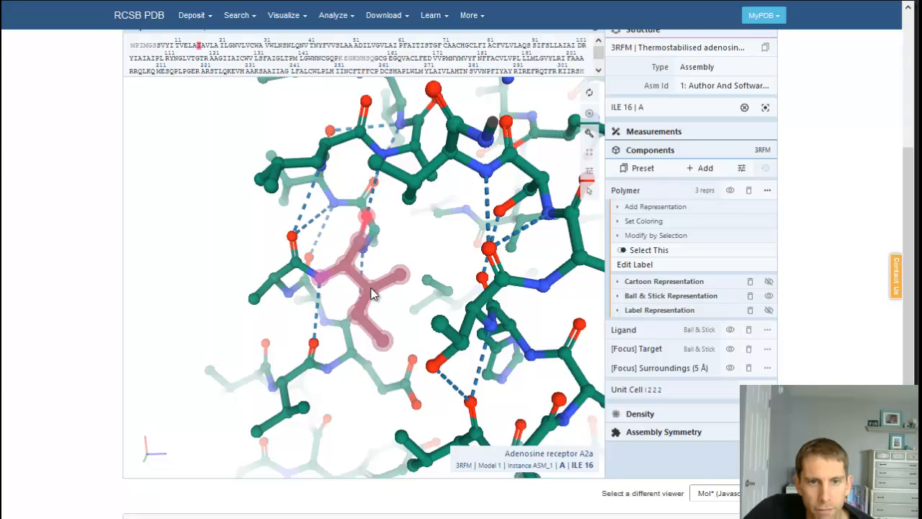
pyautogui.moveTo(371, 293); pyautogui.dragTo(401, 303)
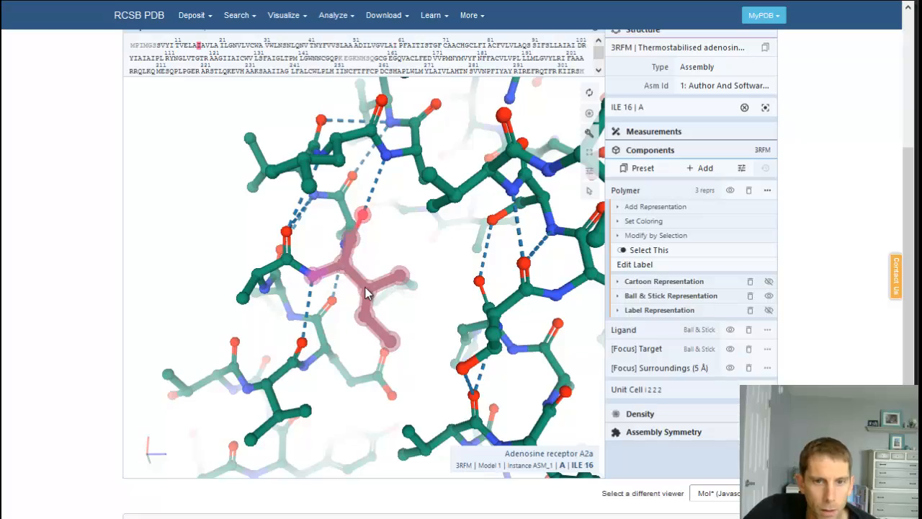
pyautogui.moveTo(364, 292); pyautogui.dragTo(328, 287)
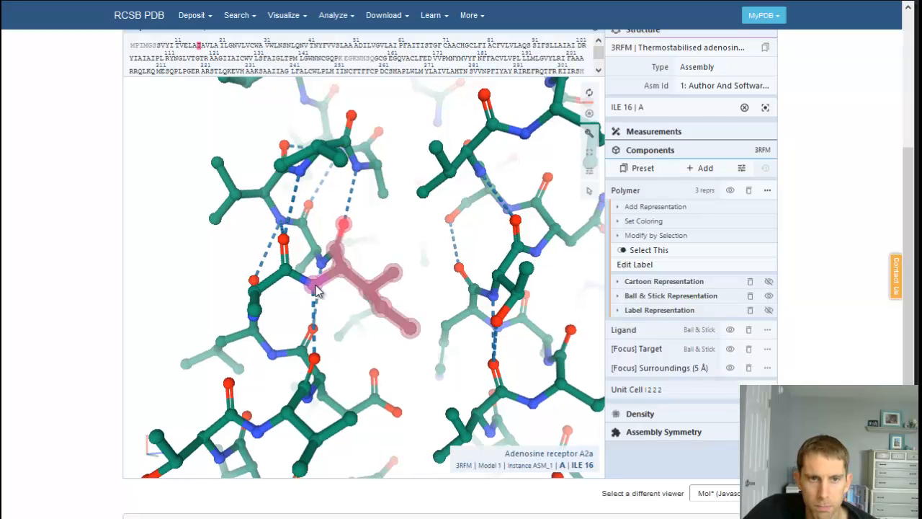
pyautogui.moveTo(317, 290); pyautogui.dragTo(323, 299)
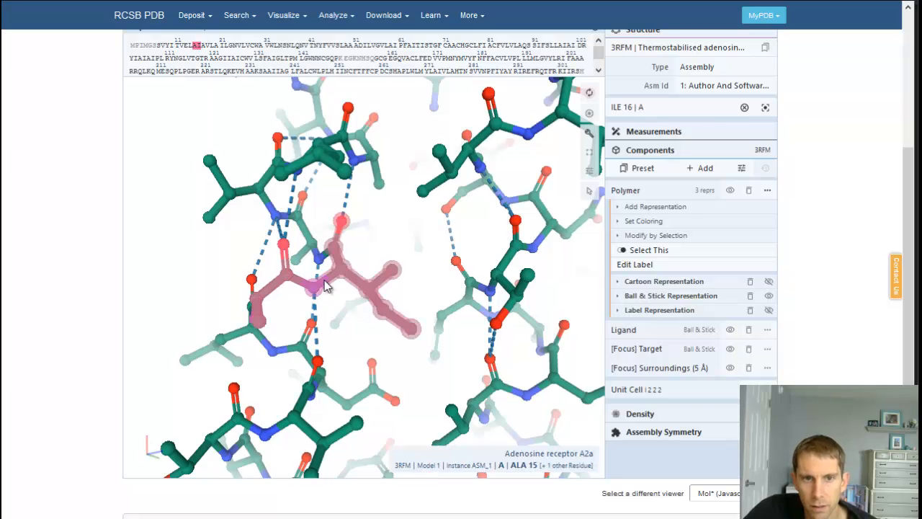
pyautogui.click(351, 278)
pyautogui.moveTo(403, 290); pyautogui.dragTo(446, 289)
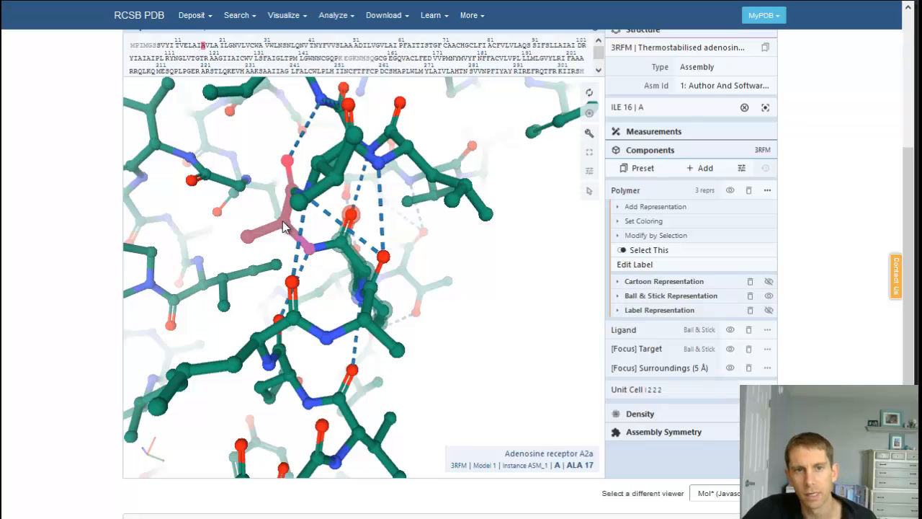
pyautogui.moveTo(361, 264); pyautogui.dragTo(241, 292)
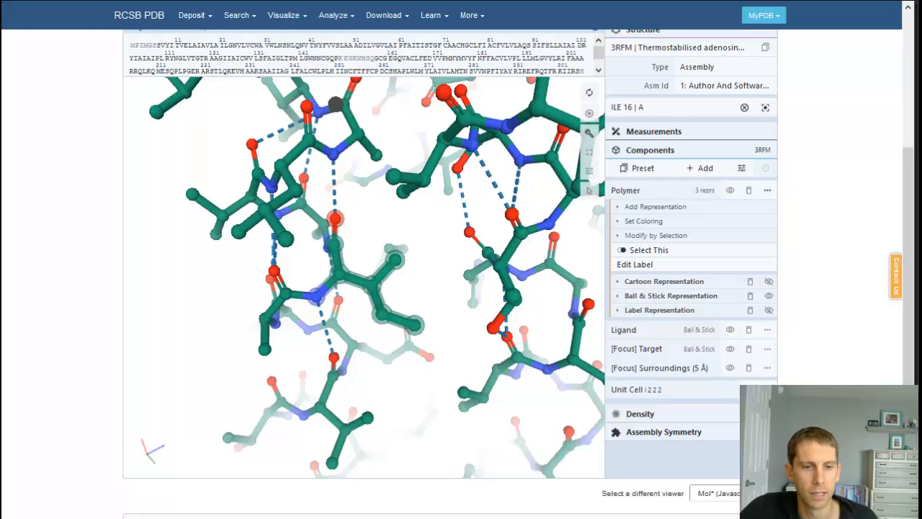
# - Check the worksheet's amino acid 15 bonding questions and focus on ALA 15 again in the 3RFM browser viewer
pyautogui.hotkey('alt', 'Tab')
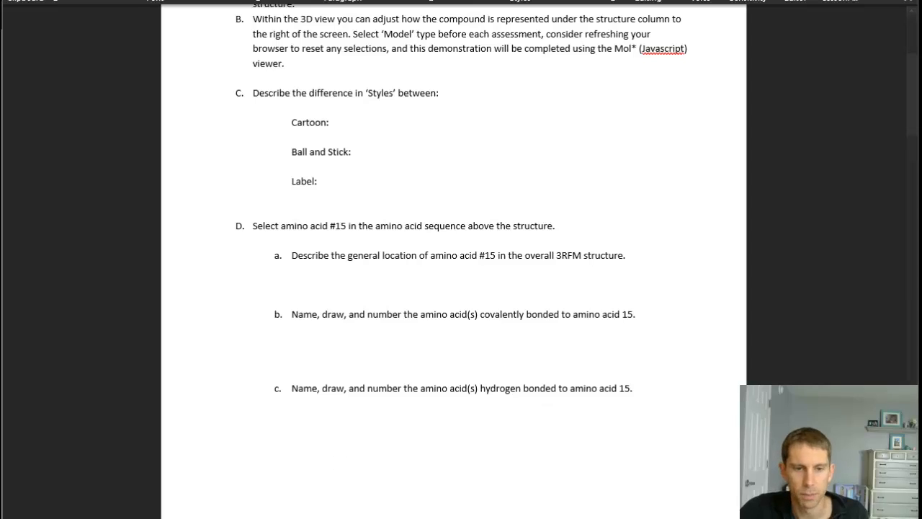
pyautogui.hotkey('alt', 'Tab')
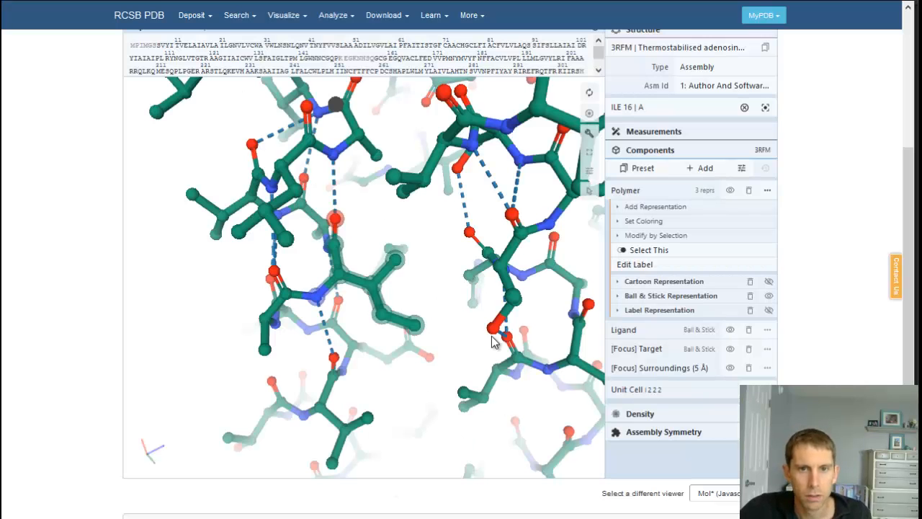
pyautogui.moveTo(324, 303); pyautogui.dragTo(459, 269)
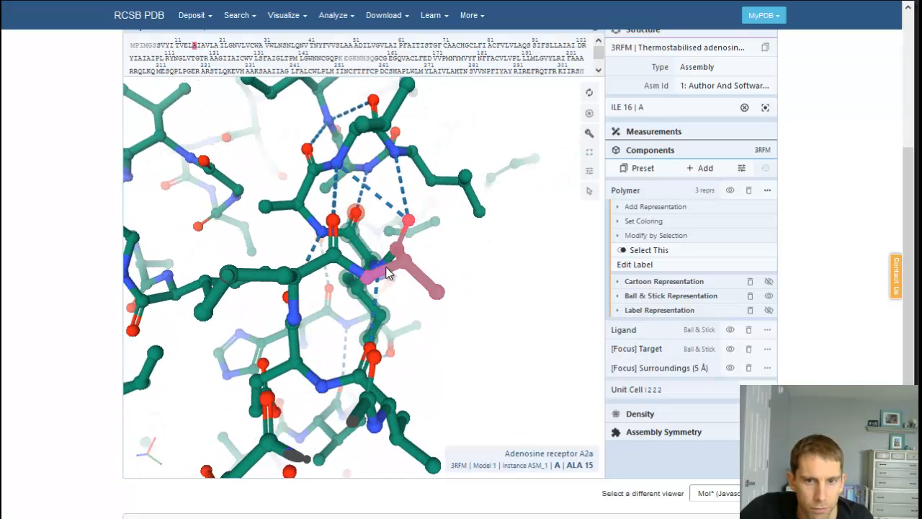
pyautogui.moveTo(387, 272); pyautogui.dragTo(447, 327)
pyautogui.click(447, 327)
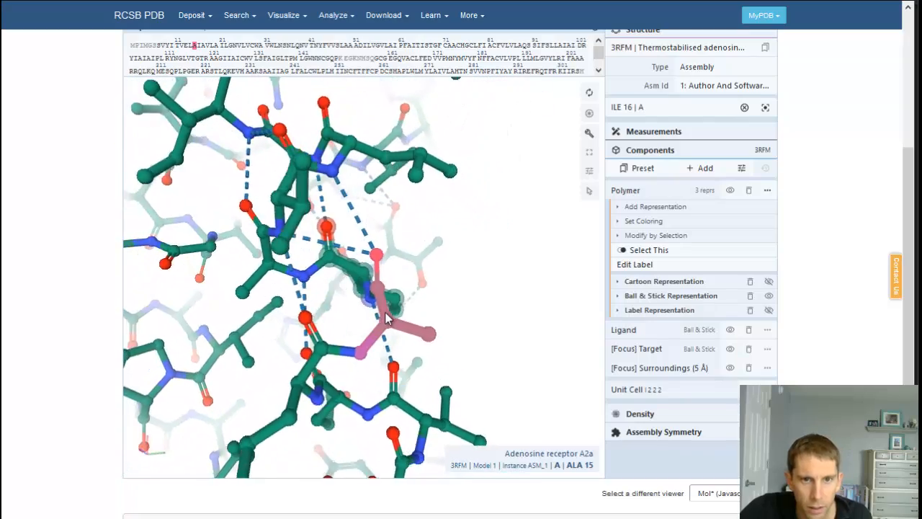
# - Examine ALA 15's hydrogen bonds from different angles and identify the amino acids at the other end of each bond
pyautogui.moveTo(375, 278); pyautogui.dragTo(442, 234)
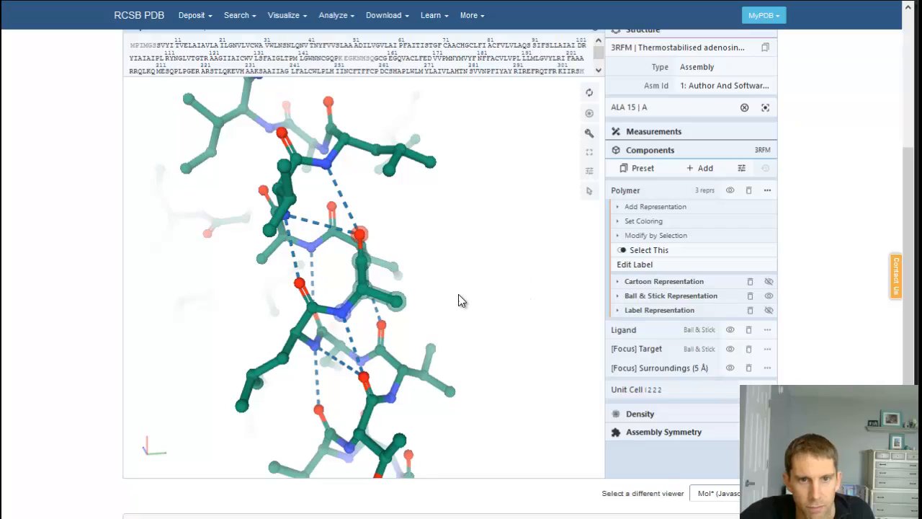
pyautogui.moveTo(461, 301); pyautogui.dragTo(521, 216)
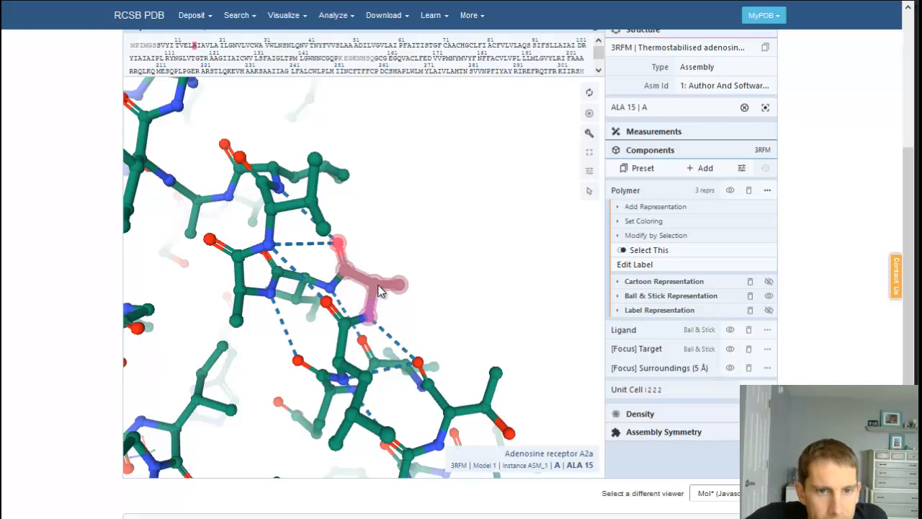
pyautogui.moveTo(380, 289); pyautogui.dragTo(303, 265)
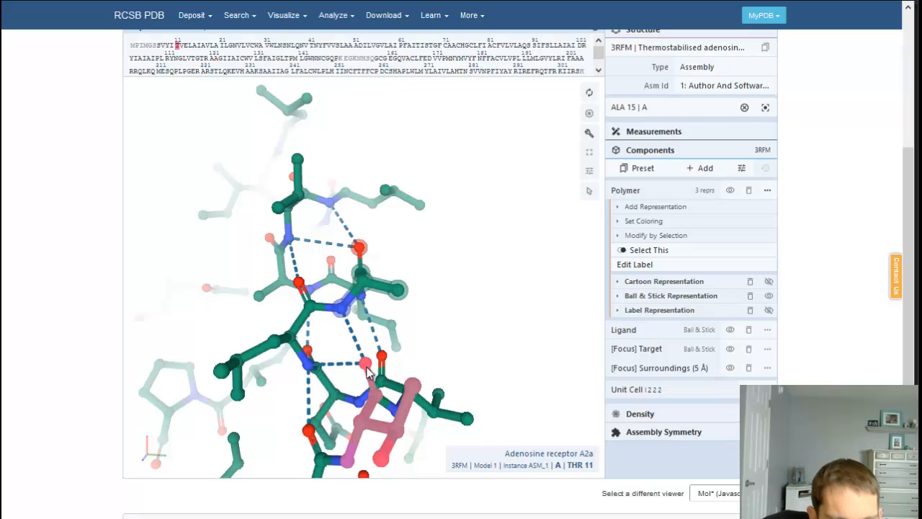
pyautogui.moveTo(367, 372); pyautogui.dragTo(396, 464)
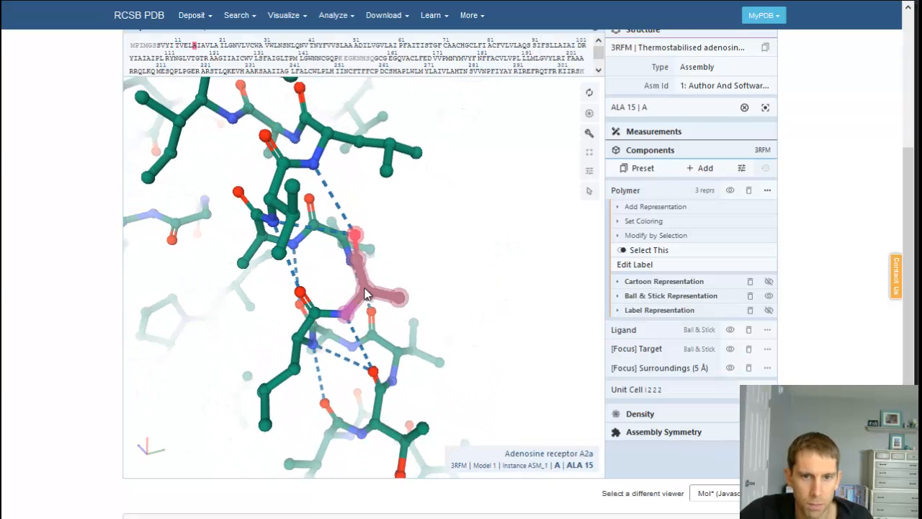
pyautogui.moveTo(369, 292); pyautogui.dragTo(283, 309)
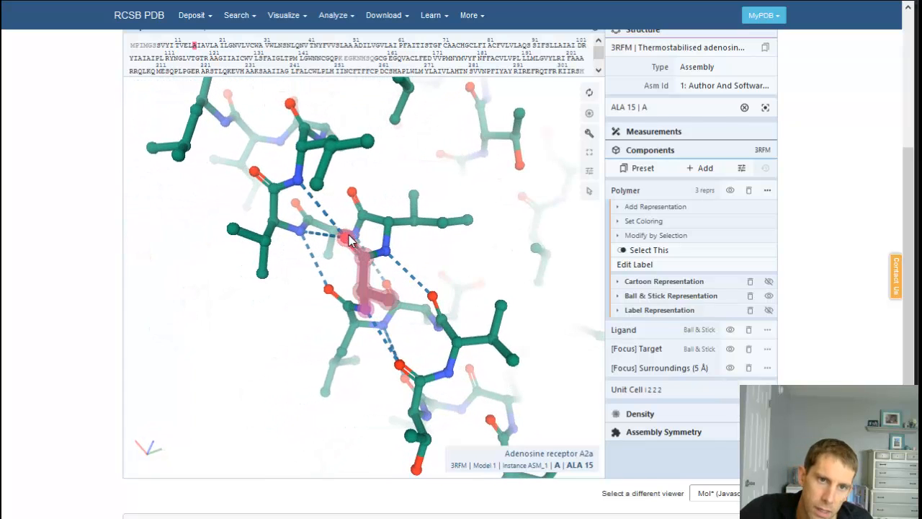
pyautogui.moveTo(346, 245); pyautogui.dragTo(438, 224)
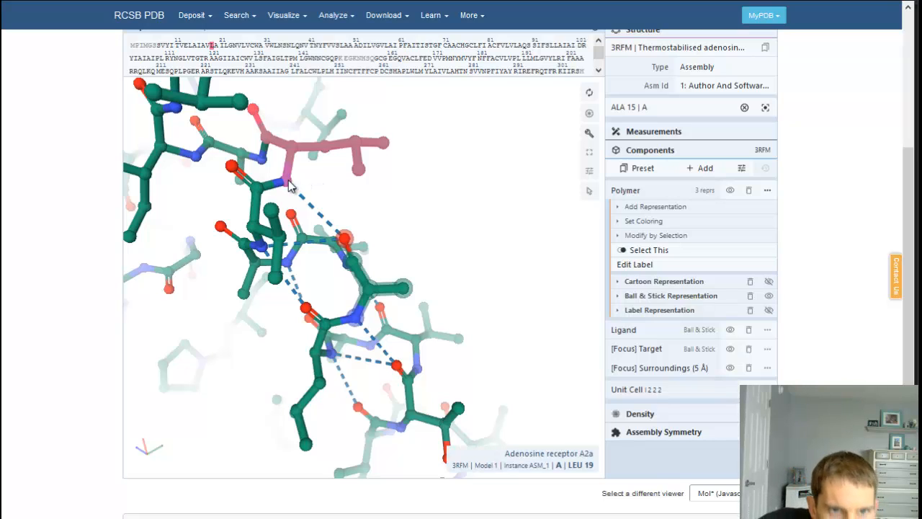
pyautogui.moveTo(289, 188); pyautogui.dragTo(280, 192)
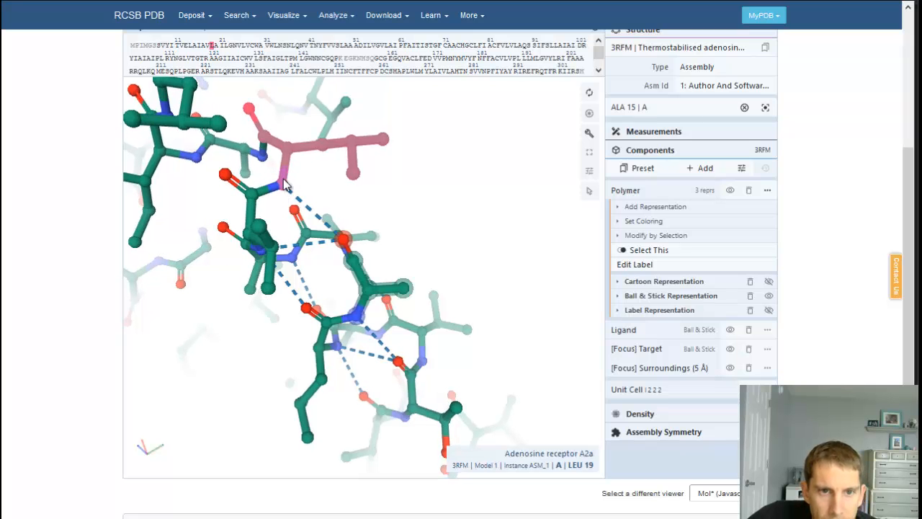
pyautogui.moveTo(339, 258); pyautogui.dragTo(385, 181)
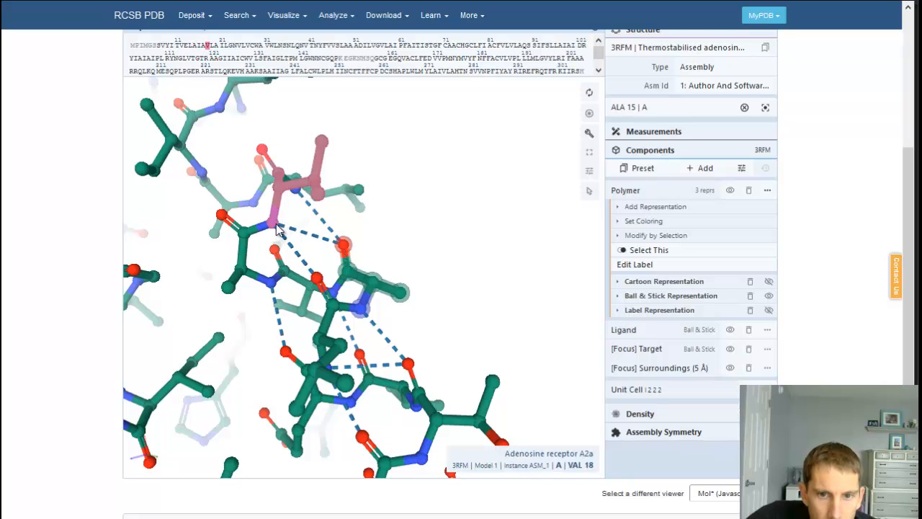
pyautogui.moveTo(278, 229); pyautogui.dragTo(296, 239)
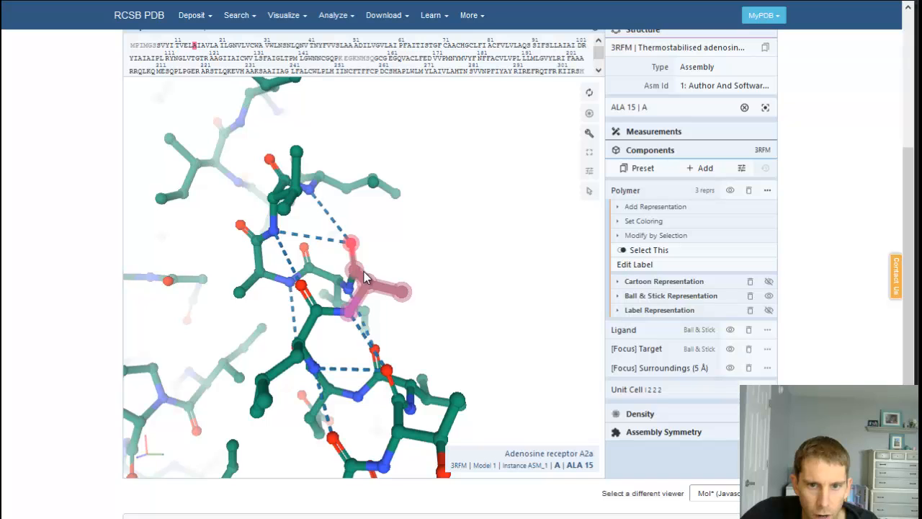
pyautogui.moveTo(363, 277); pyautogui.dragTo(324, 238)
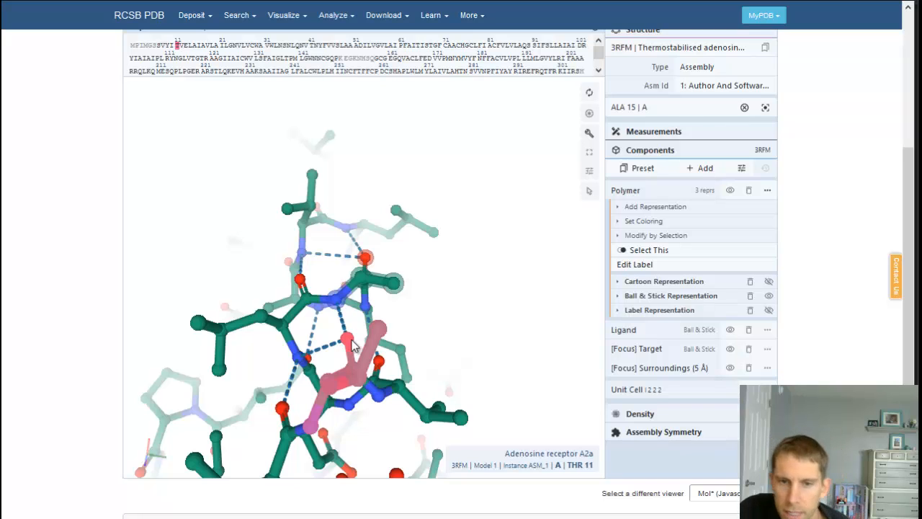
pyautogui.moveTo(356, 351); pyautogui.dragTo(367, 309)
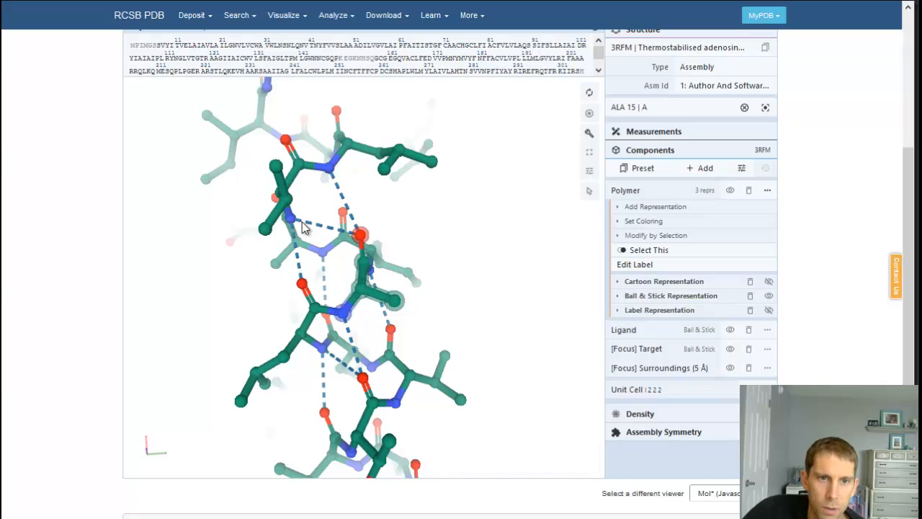
pyautogui.moveTo(292, 225); pyautogui.dragTo(268, 221)
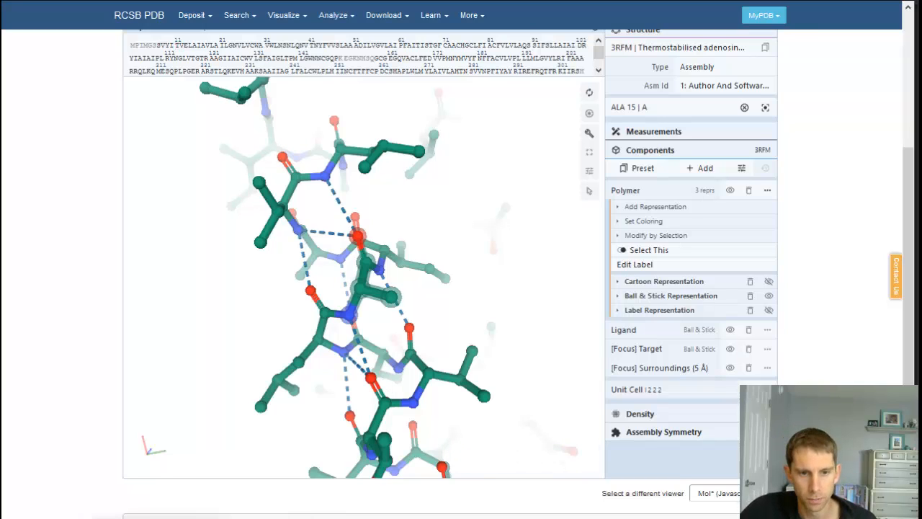
# - Switch to the Word worksheet, review the hydrogen bonding question for amino acid 15, and read part E about caffeine
pyautogui.hotkey('alt', 'Tab')
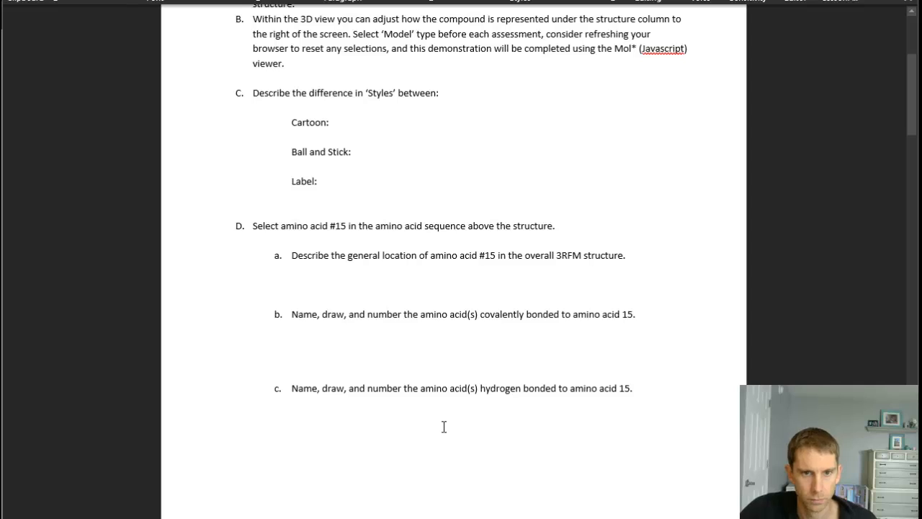
pyautogui.click(408, 408)
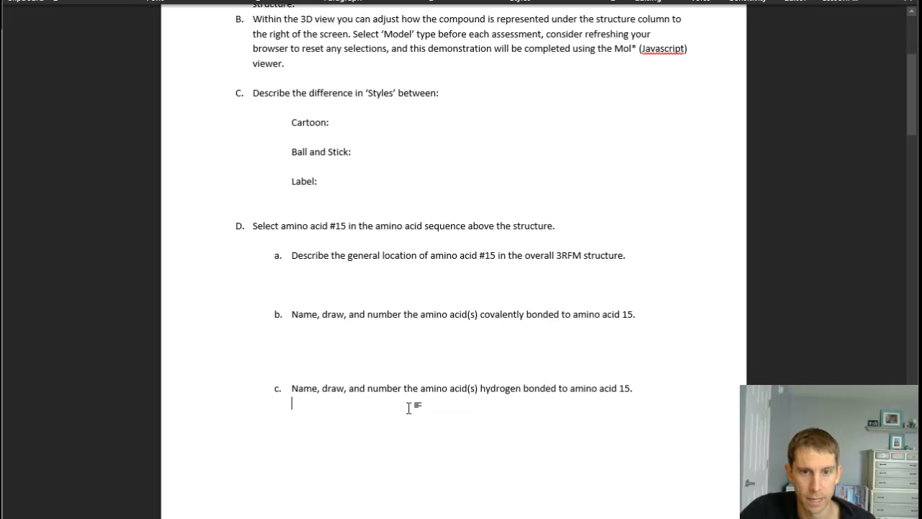
pyautogui.moveTo(286, 389); pyautogui.dragTo(655, 390)
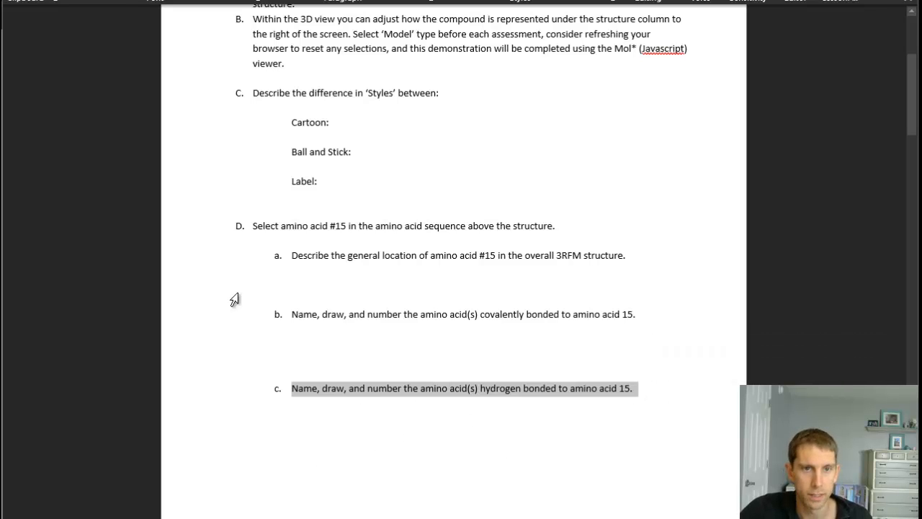
pyautogui.scroll(-10, 459, 389)
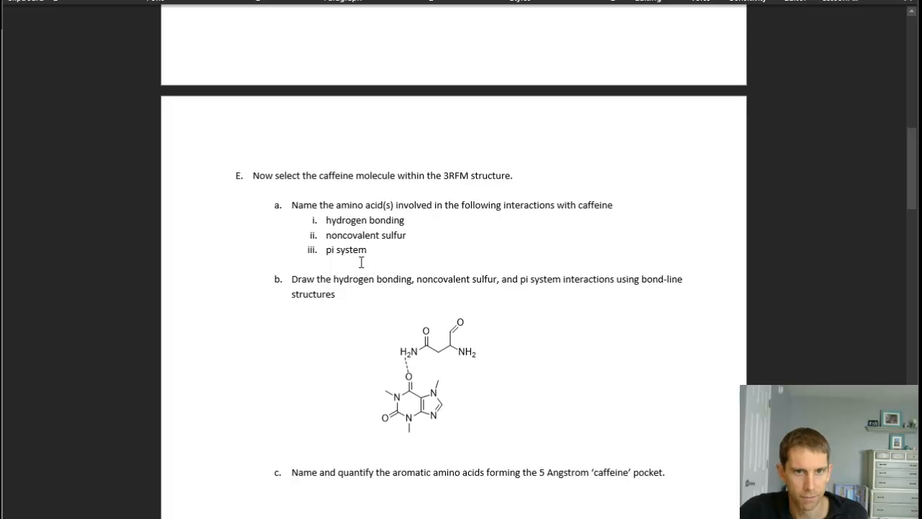
# - Return to the browser viewer, clear the ALA 15 focus, and display the polymer only in its Cartoon representation
pyautogui.hotkey('alt', 'Tab')
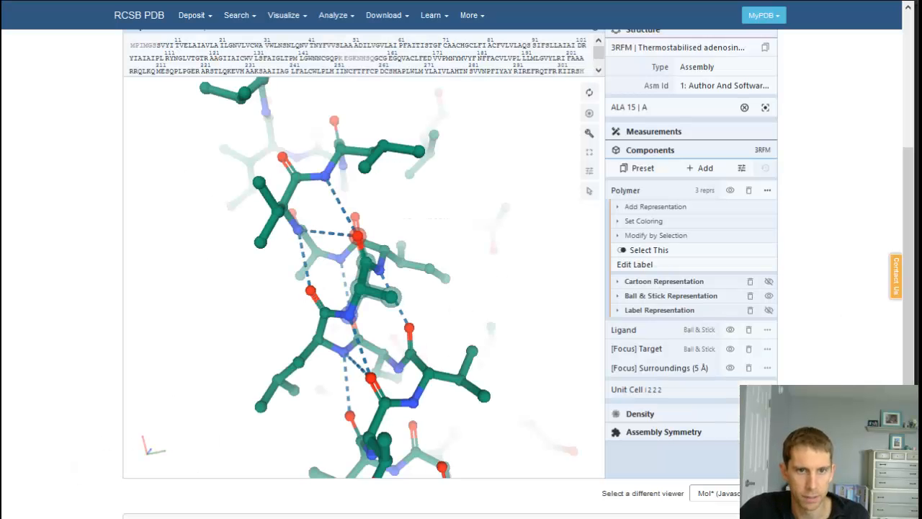
pyautogui.click(441, 296)
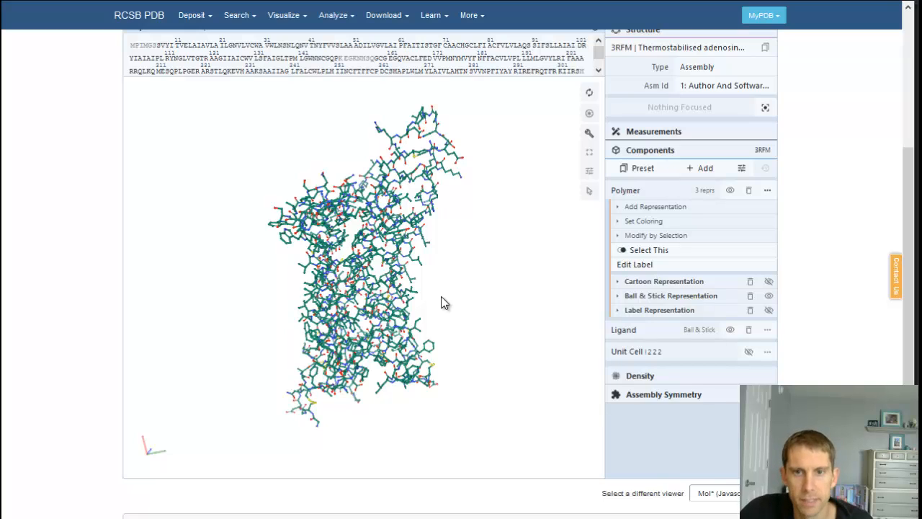
pyautogui.click(769, 296)
pyautogui.click(769, 296)
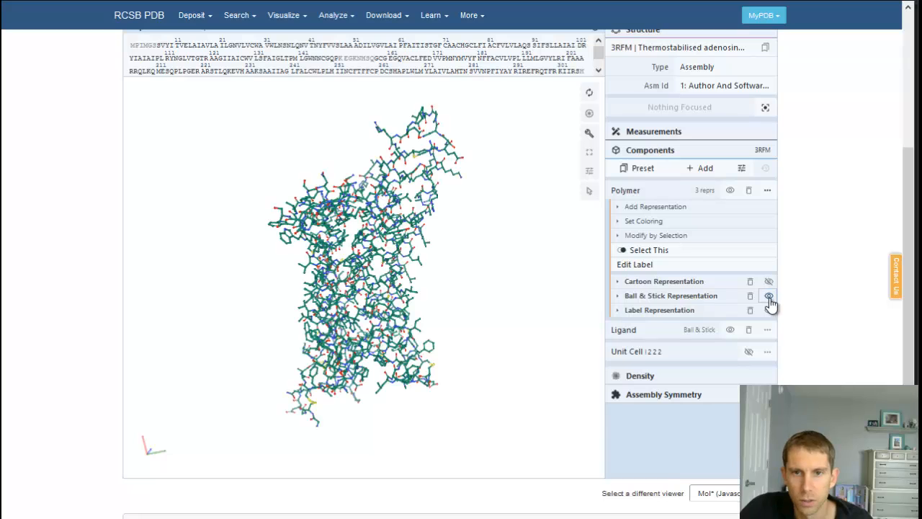
pyautogui.click(769, 283)
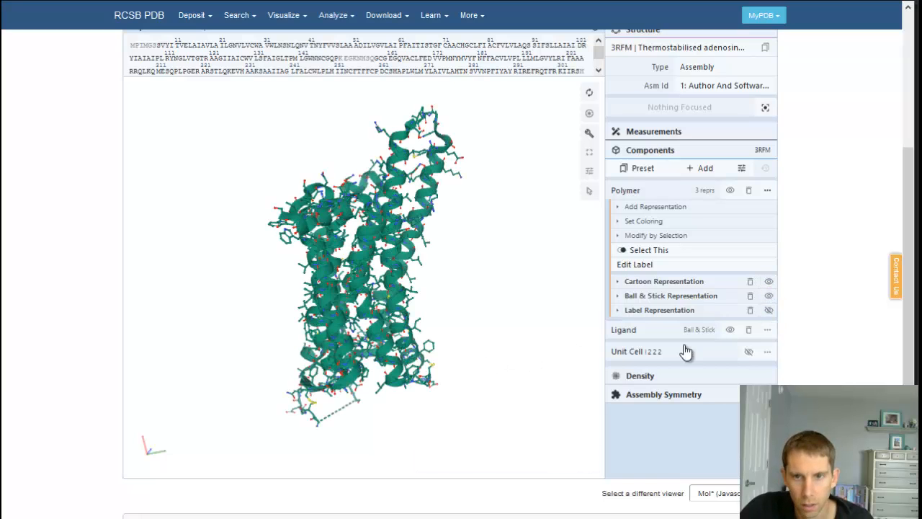
pyautogui.click(769, 296)
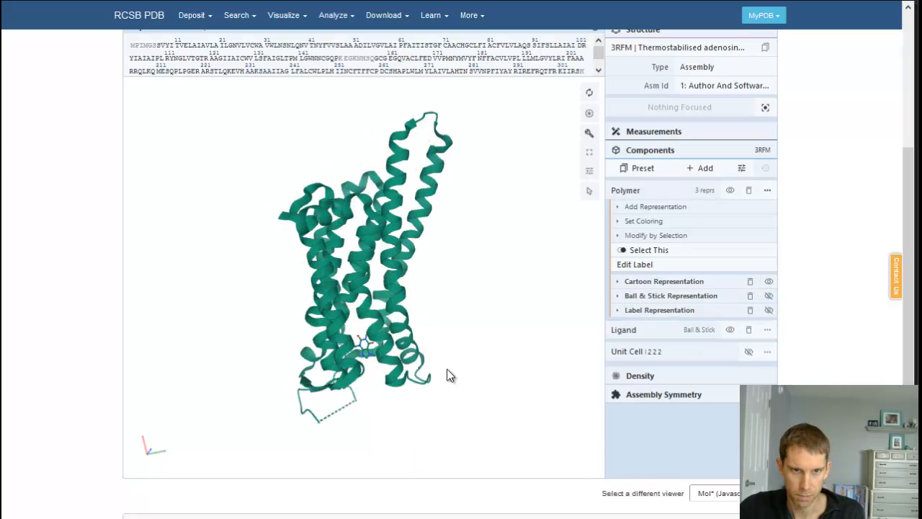
# - Focus on the caffeine molecule in the receptor and expand the options of its 5 Å surroundings component
pyautogui.moveTo(443, 374); pyautogui.dragTo(443, 325)
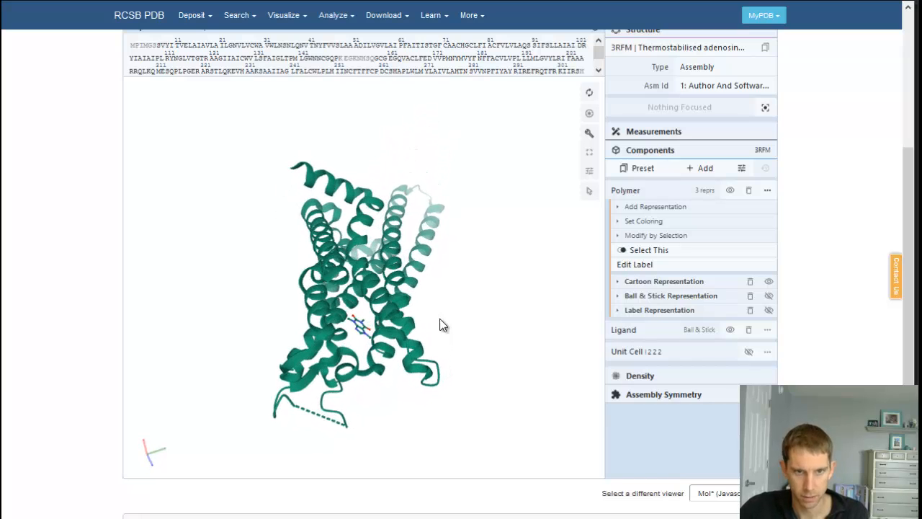
pyautogui.click(355, 325)
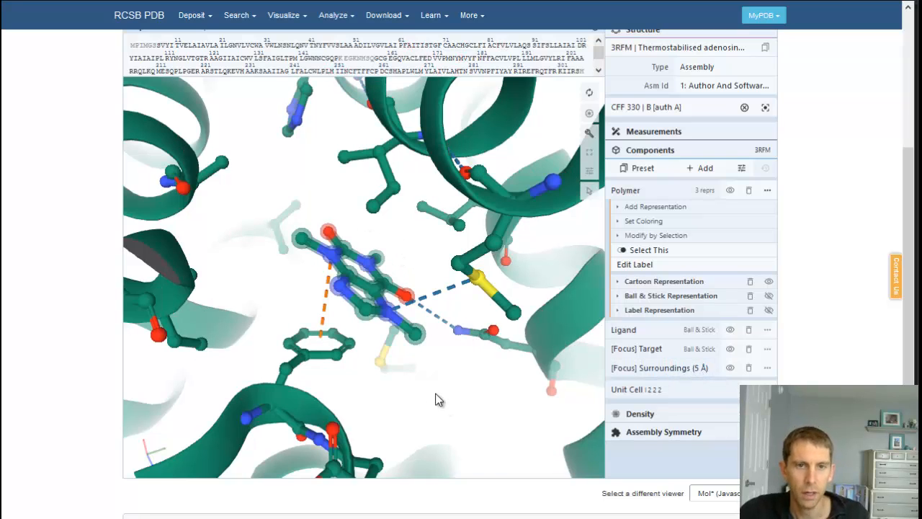
pyautogui.moveTo(391, 253); pyautogui.dragTo(165, 440)
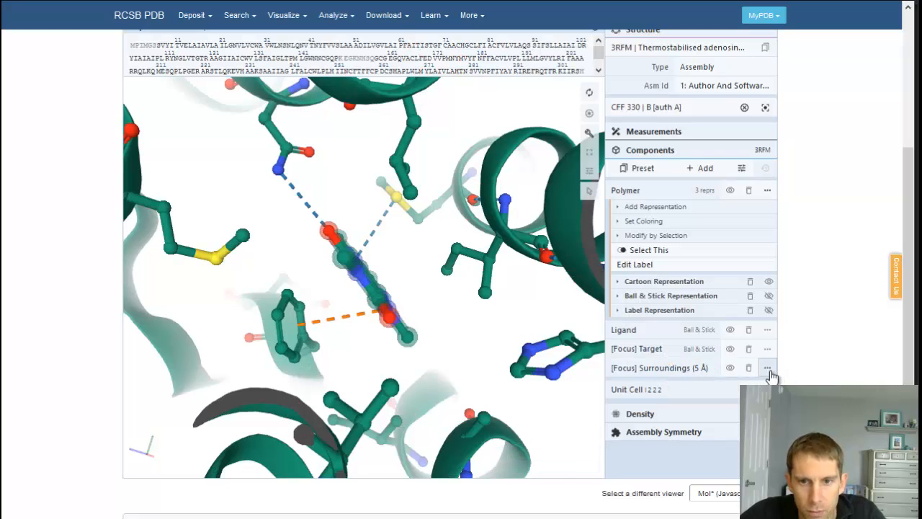
pyautogui.click(767, 368)
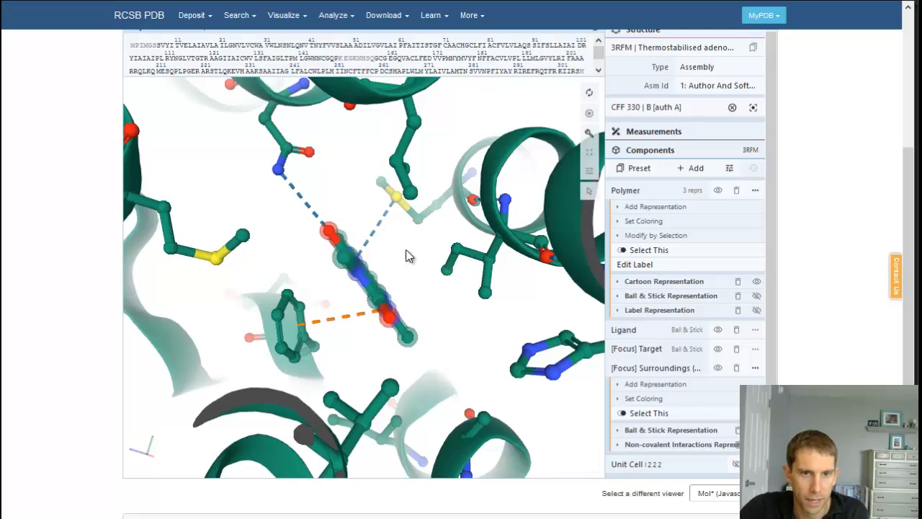
# - Examine caffeine's hydrogen bonding and noncovalent sulfur interactions from different angles and identify the amino acids involved
pyautogui.moveTo(407, 256); pyautogui.dragTo(349, 277)
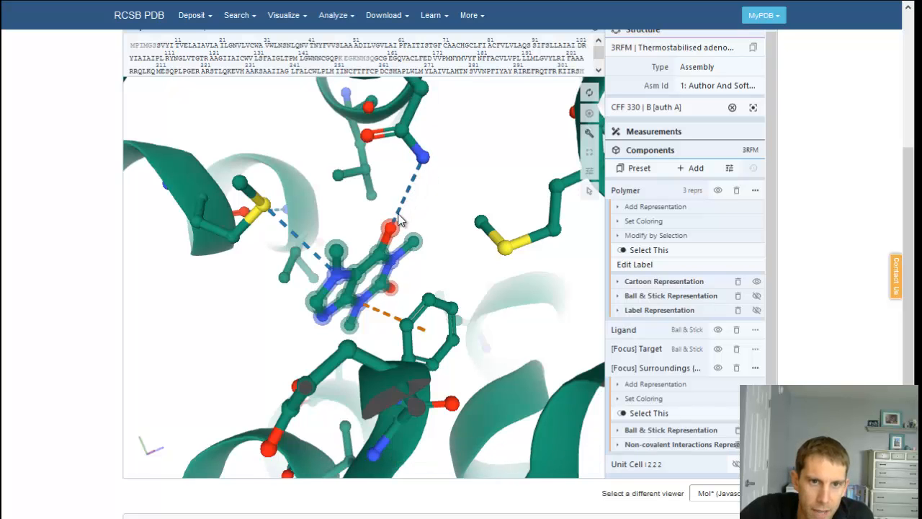
pyautogui.moveTo(395, 234); pyautogui.dragTo(456, 273)
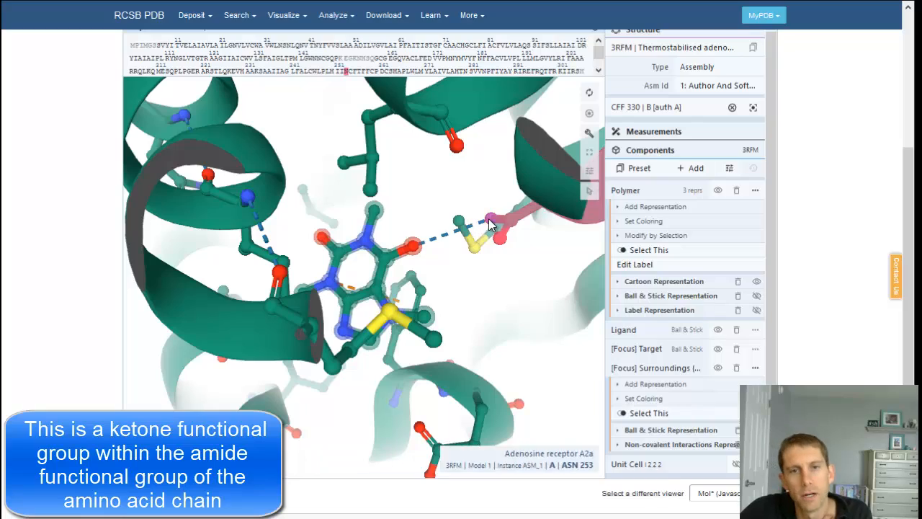
pyautogui.moveTo(438, 264); pyautogui.dragTo(375, 173)
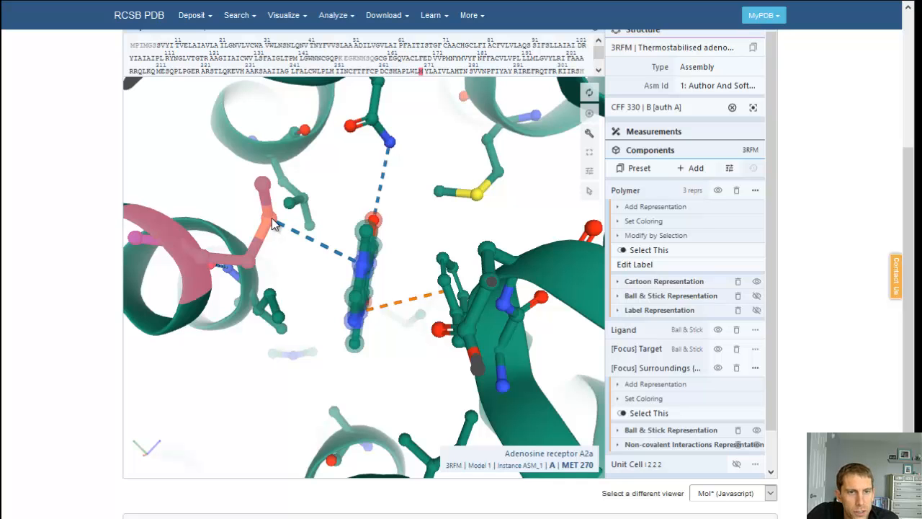
pyautogui.moveTo(271, 217); pyautogui.dragTo(286, 231)
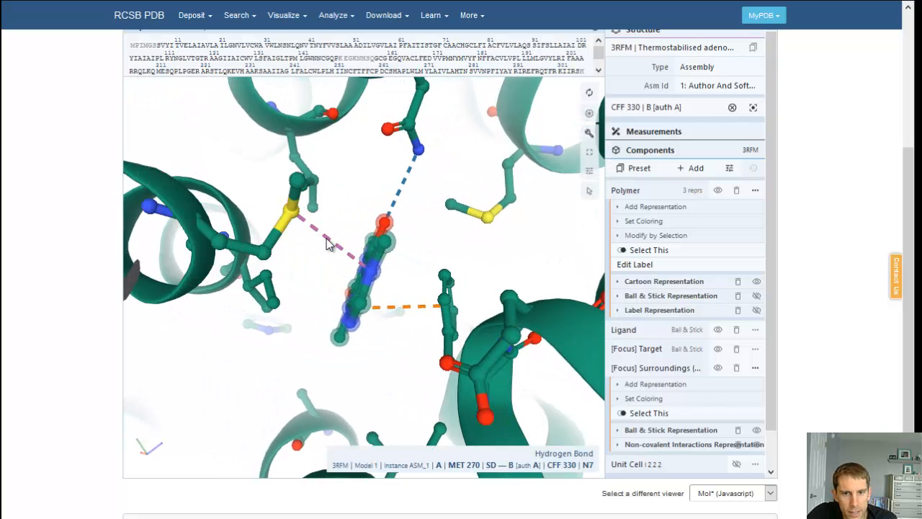
pyautogui.moveTo(327, 240)
pyautogui.mouseDown()
pyautogui.moveTo(314, 239)
pyautogui.moveTo(336, 249)
pyautogui.moveTo(320, 252)
pyautogui.moveTo(318, 241)
pyautogui.mouseUp()
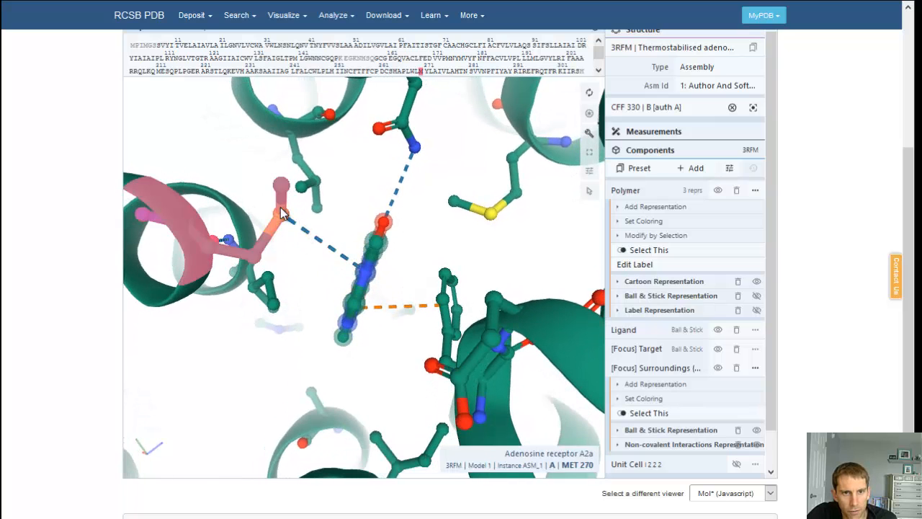
pyautogui.moveTo(367, 277)
pyautogui.mouseDown()
pyautogui.moveTo(403, 294)
pyautogui.moveTo(354, 263)
pyautogui.moveTo(336, 267)
pyautogui.moveTo(366, 270)
pyautogui.mouseUp()
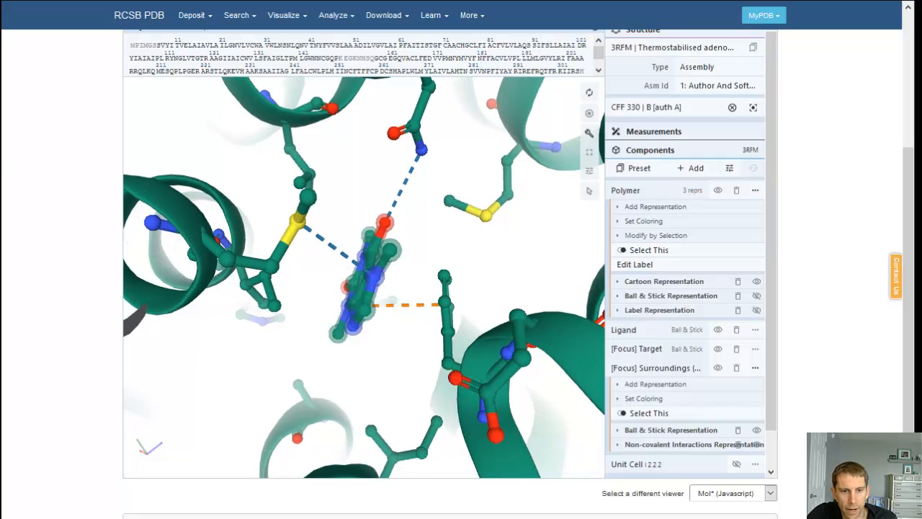
# - Examine caffeine's pi system interaction from different angles and identify the amino acids in its hydrogen bonding, sulfur and pi contacts
pyautogui.moveTo(304, 226); pyautogui.dragTo(279, 244)
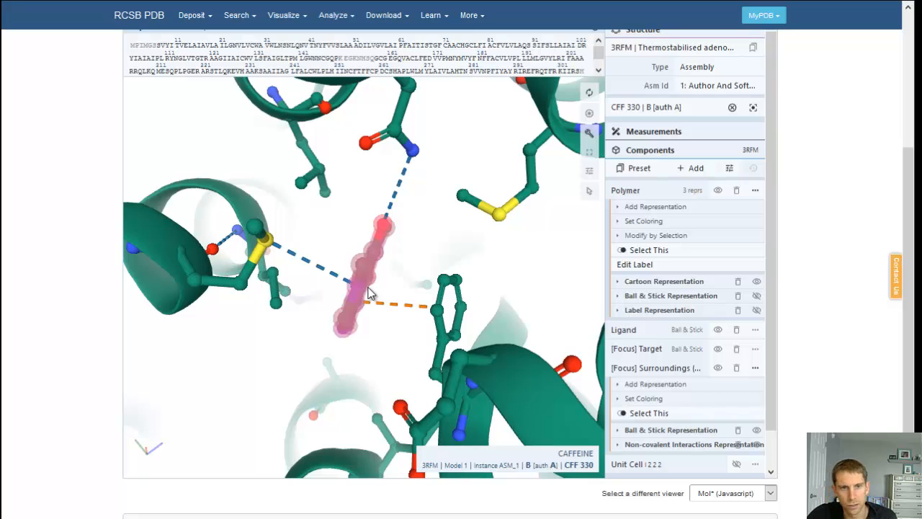
pyautogui.moveTo(340, 280); pyautogui.dragTo(345, 252)
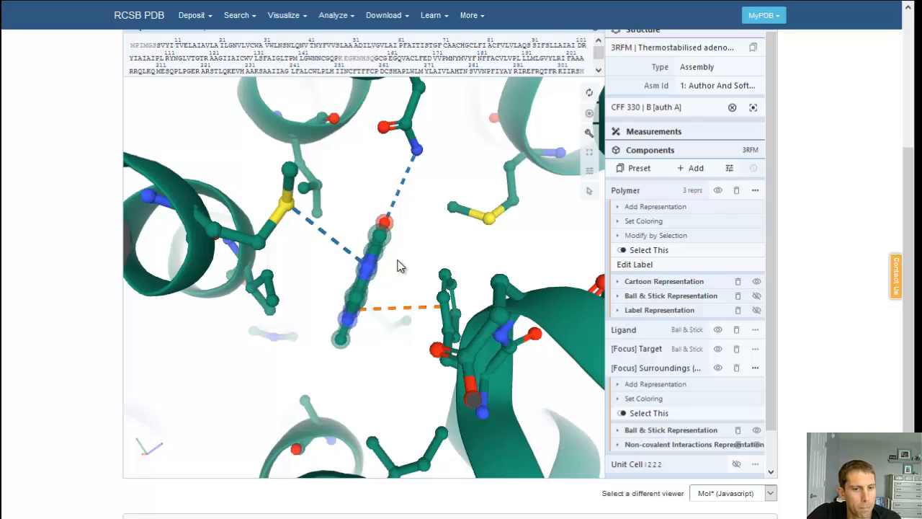
pyautogui.moveTo(393, 249); pyautogui.dragTo(383, 249)
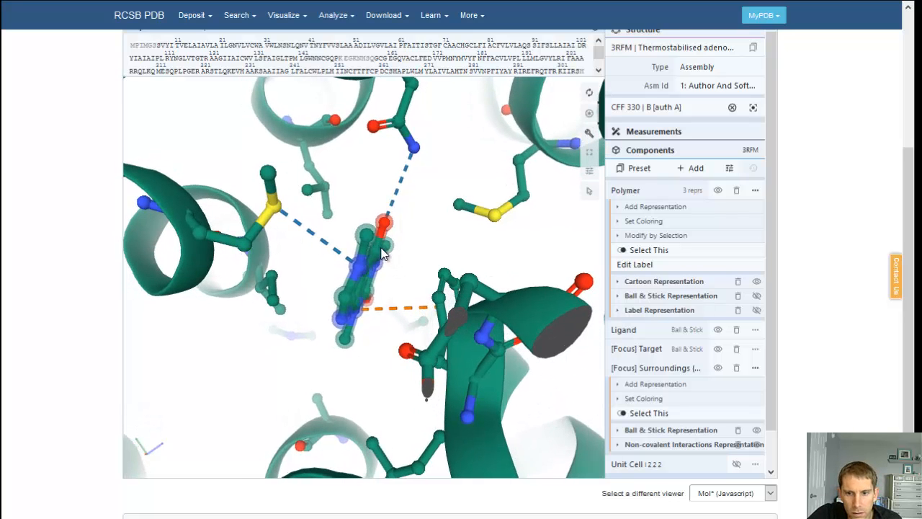
pyautogui.moveTo(421, 312); pyautogui.dragTo(401, 443)
pyautogui.moveTo(360, 333); pyautogui.dragTo(489, 287)
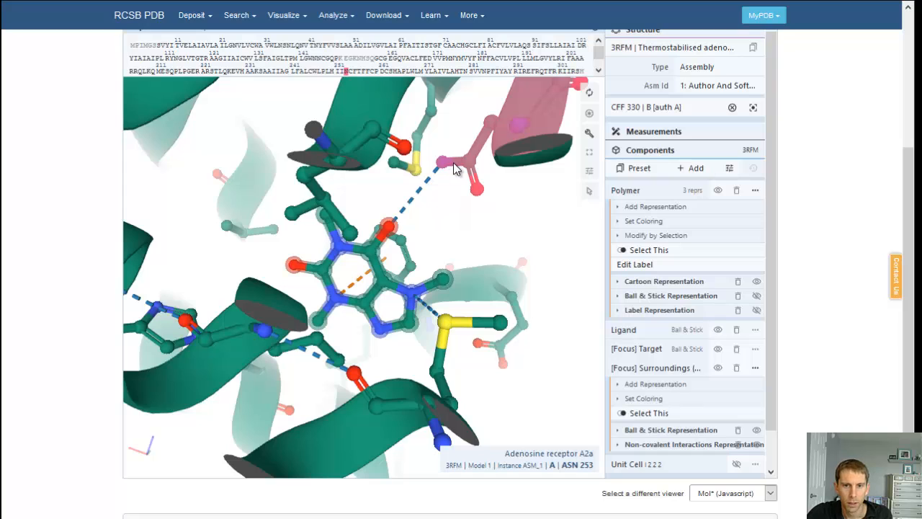
pyautogui.moveTo(384, 274); pyautogui.dragTo(271, 288)
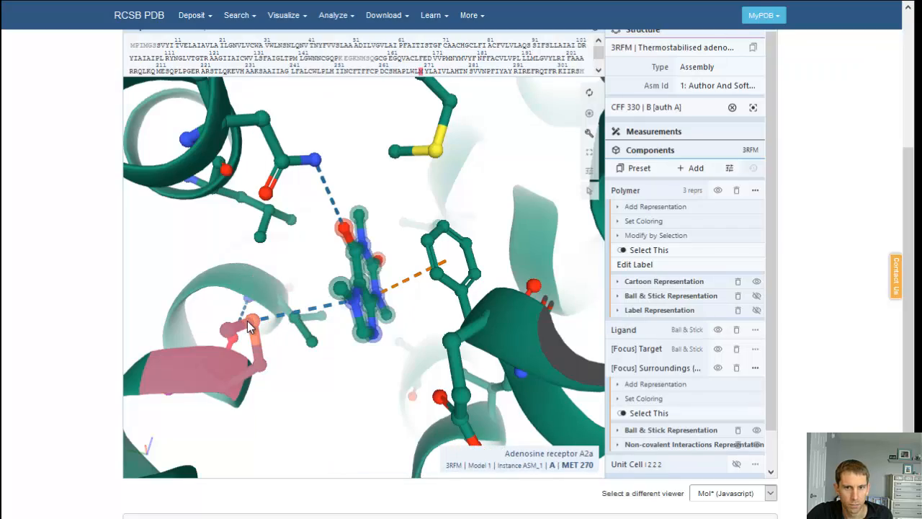
pyautogui.moveTo(247, 326); pyautogui.dragTo(219, 366)
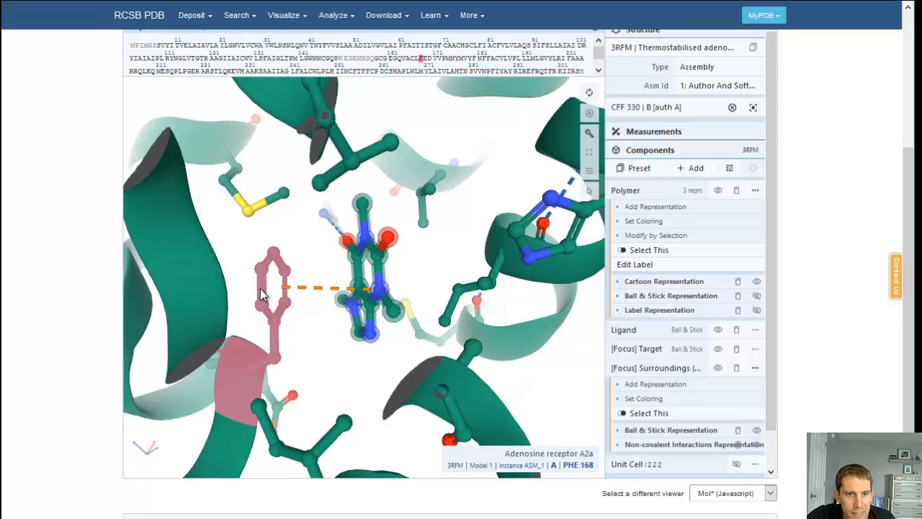
pyautogui.moveTo(372, 281); pyautogui.dragTo(466, 321)
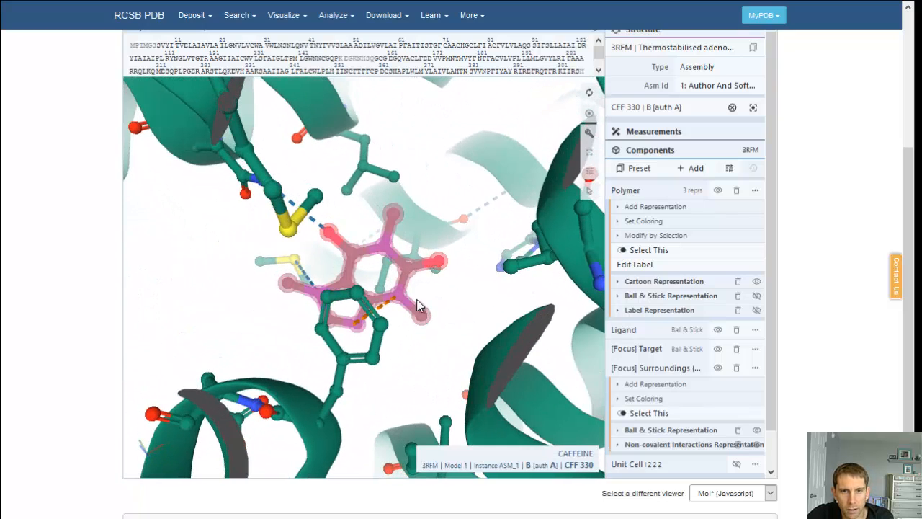
pyautogui.moveTo(417, 299); pyautogui.dragTo(408, 363)
pyautogui.moveTo(317, 261); pyautogui.dragTo(449, 81)
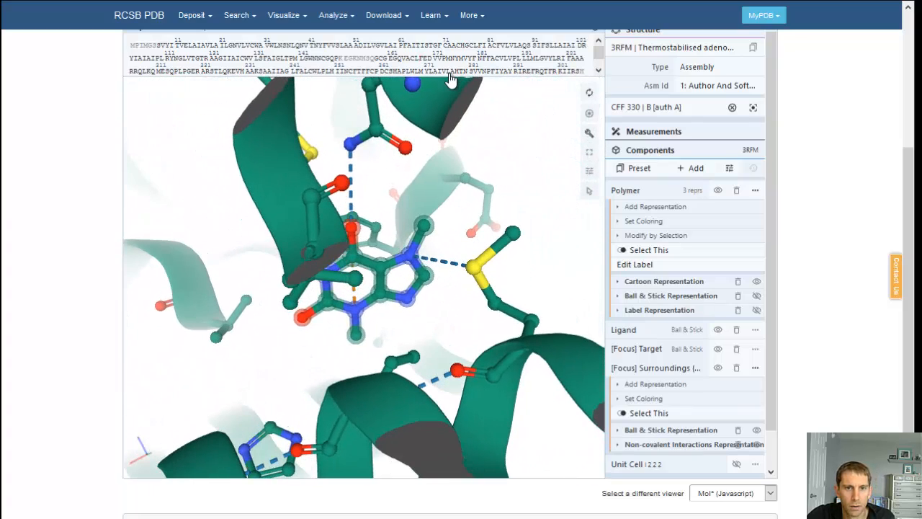
pyautogui.moveTo(433, 301); pyautogui.dragTo(411, 290)
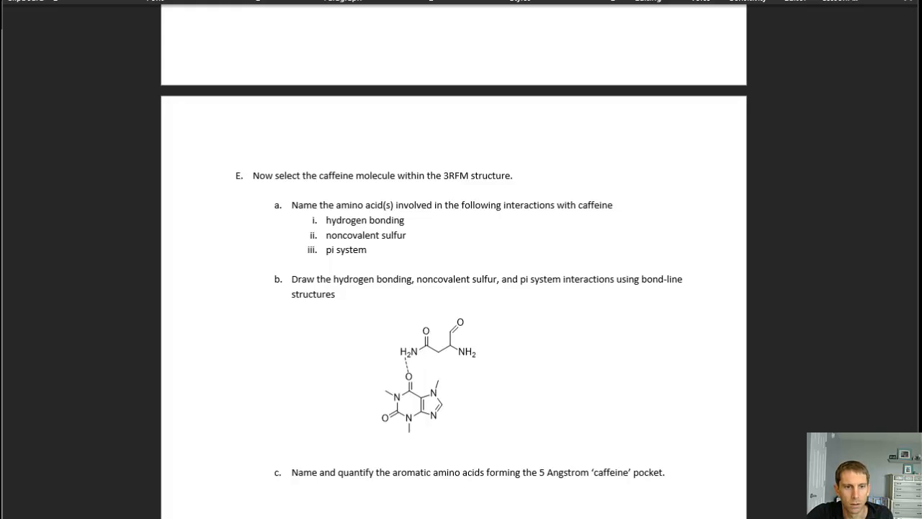
# - Compare caffeine's orientation and interaction lines in the browser viewer with the bond-line drawing in the Word worksheet
pyautogui.hotkey('alt', 'Tab')
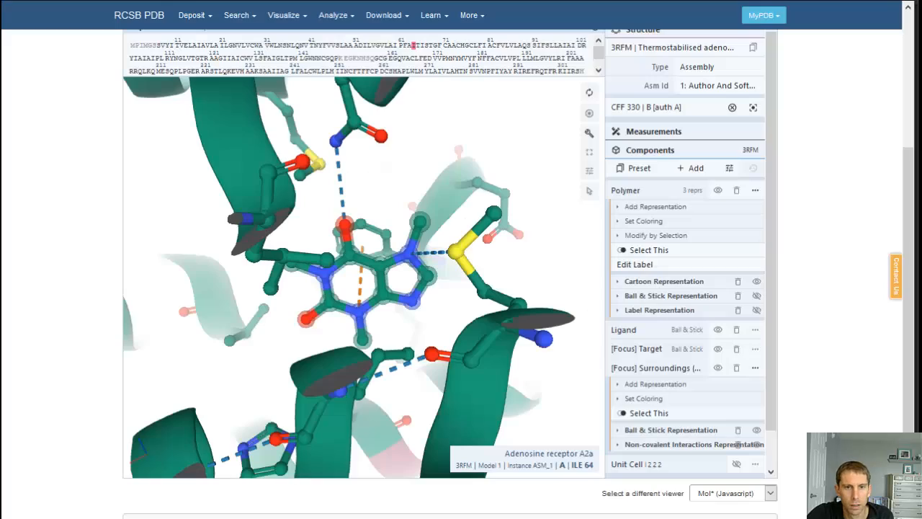
pyautogui.moveTo(386, 287)
pyautogui.mouseDown()
pyautogui.moveTo(405, 276)
pyautogui.moveTo(386, 287)
pyautogui.mouseUp()
pyautogui.hotkey('alt', 'Tab')
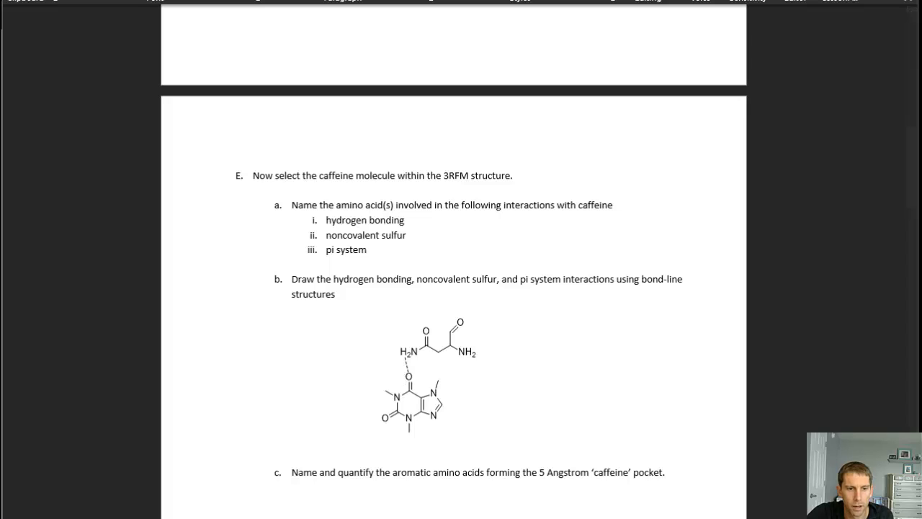
pyautogui.hotkey('alt', 'Tab')
pyautogui.moveTo(377, 264); pyautogui.dragTo(400, 287)
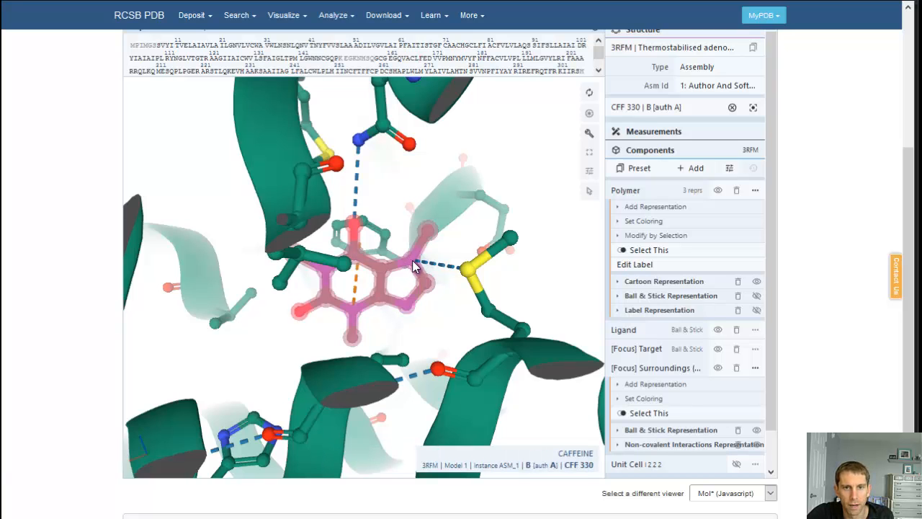
pyautogui.moveTo(412, 260)
pyautogui.mouseDown()
pyautogui.moveTo(421, 262)
pyautogui.moveTo(415, 269)
pyautogui.moveTo(407, 254)
pyautogui.mouseUp()
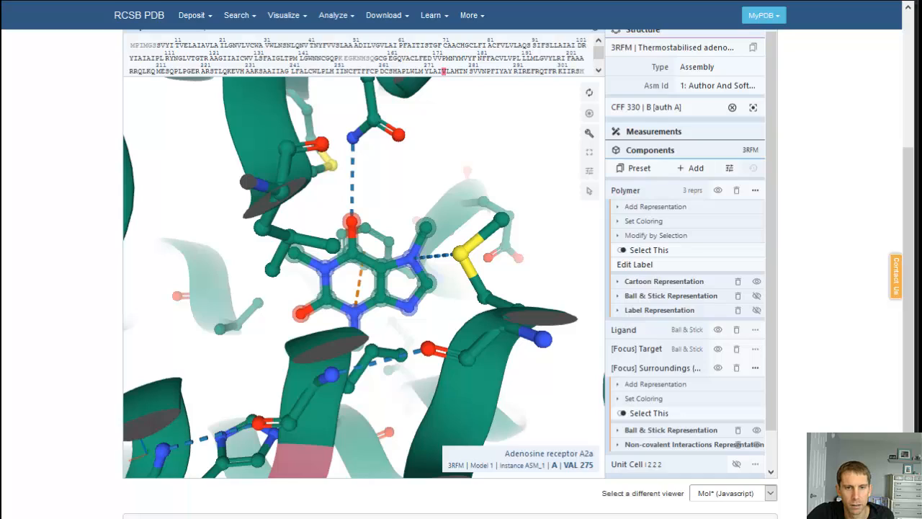
pyautogui.hotkey('alt', 'Tab')
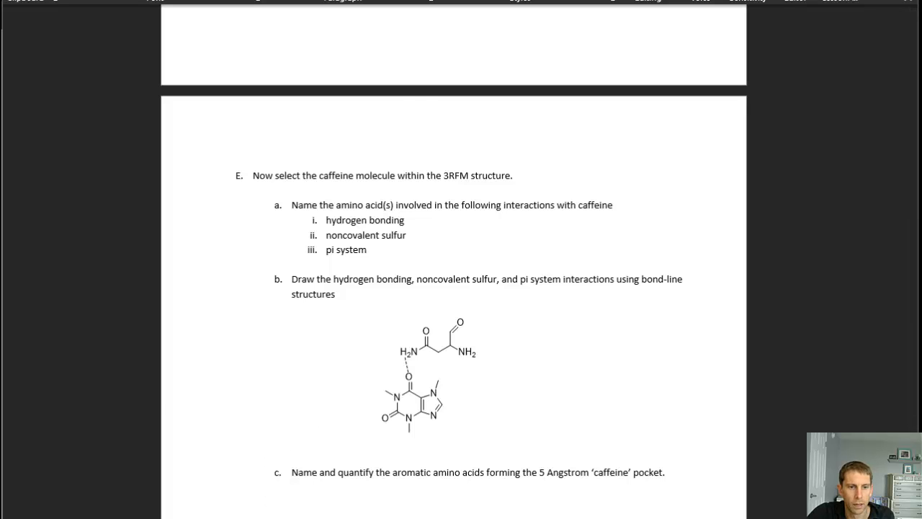
pyautogui.hotkey('alt', 'Tab')
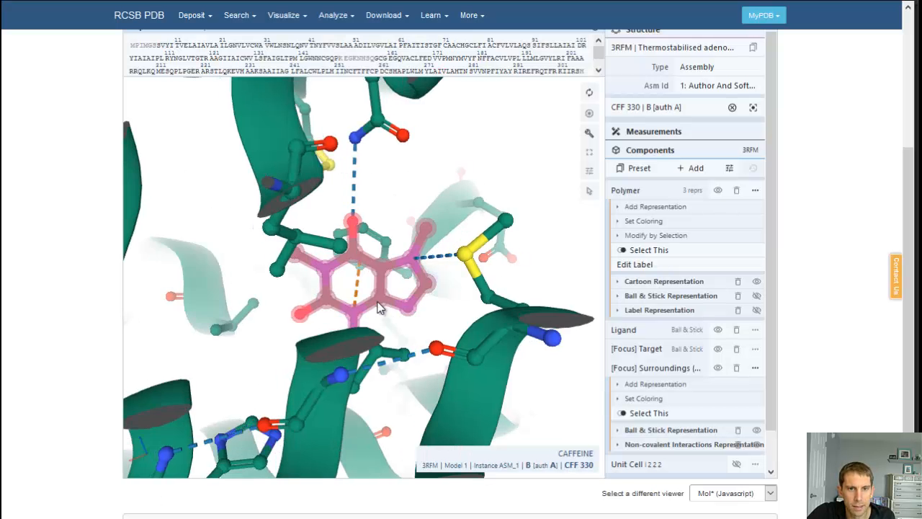
pyautogui.moveTo(371, 312); pyautogui.dragTo(405, 286)
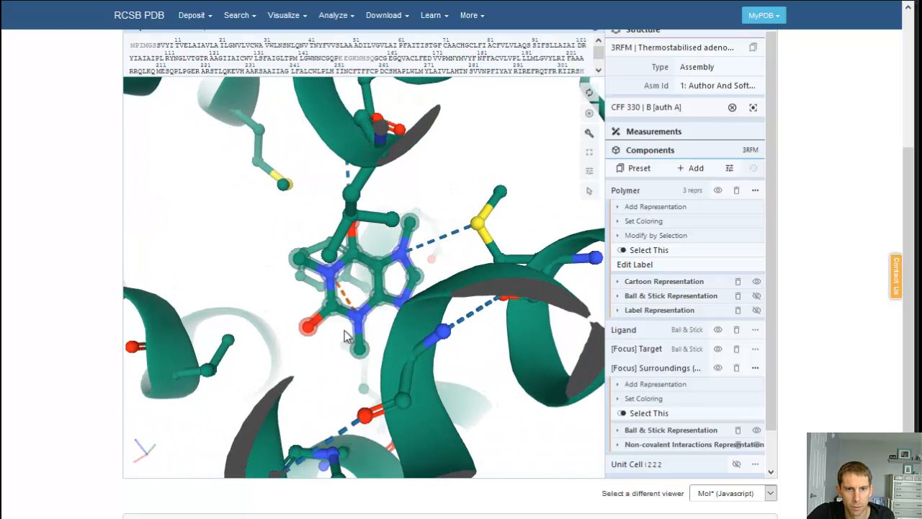
pyautogui.moveTo(344, 330); pyautogui.dragTo(408, 340)
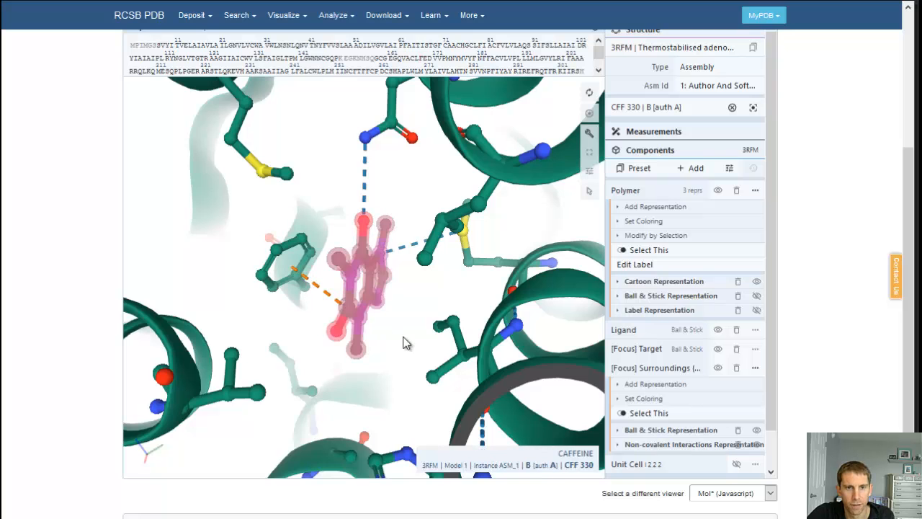
pyautogui.moveTo(404, 342); pyautogui.dragTo(342, 333)
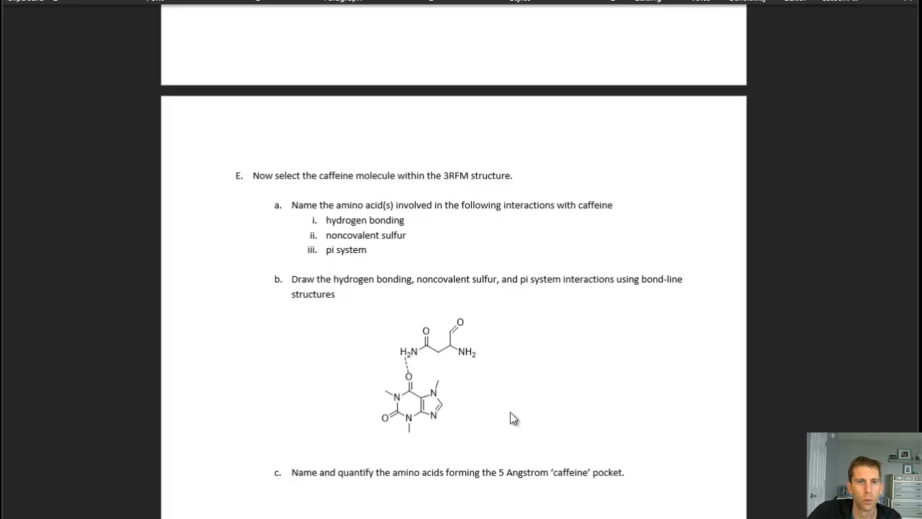
# - Open the worksheet's embedded caffeine drawing for editing and draw a dashed line from the five-membered ring's methylated nitrogen to a sulfur atom
pyautogui.click(426, 376)
pyautogui.doubleClick(426, 376)
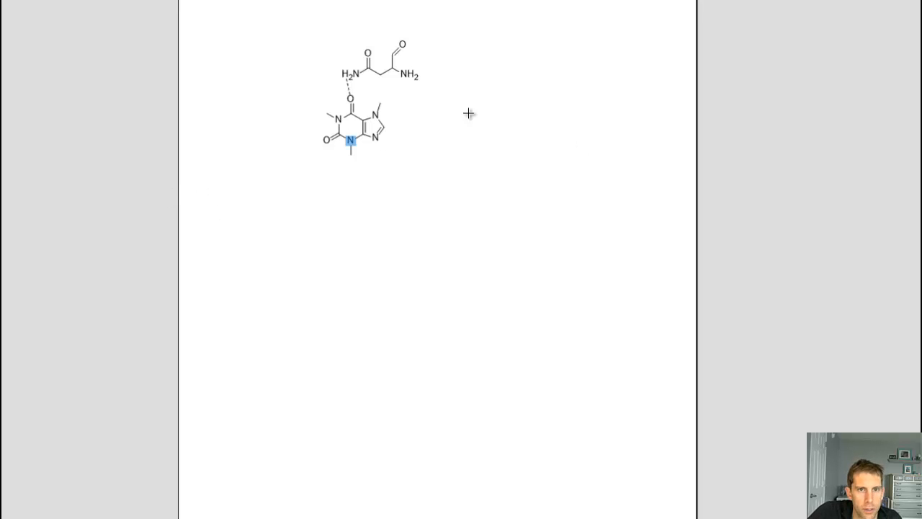
pyautogui.moveTo(375, 114); pyautogui.dragTo(413, 115)
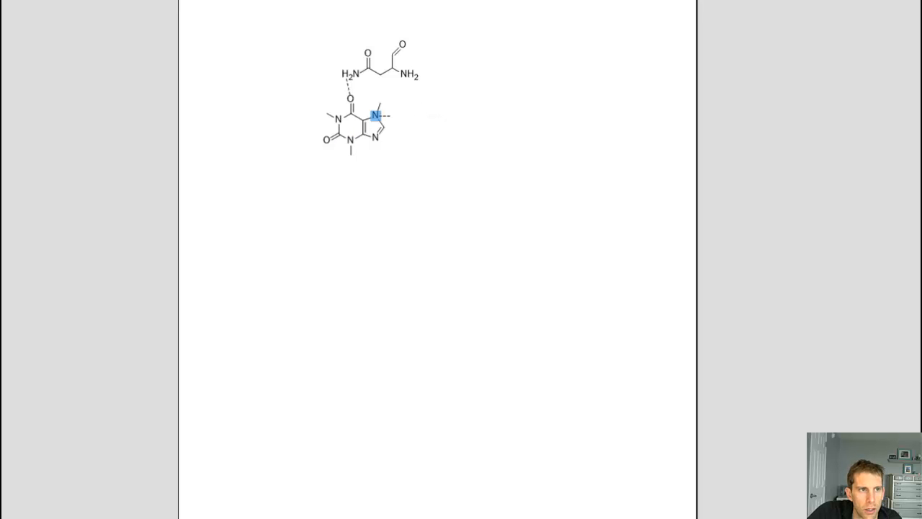
pyautogui.click(124, 124)
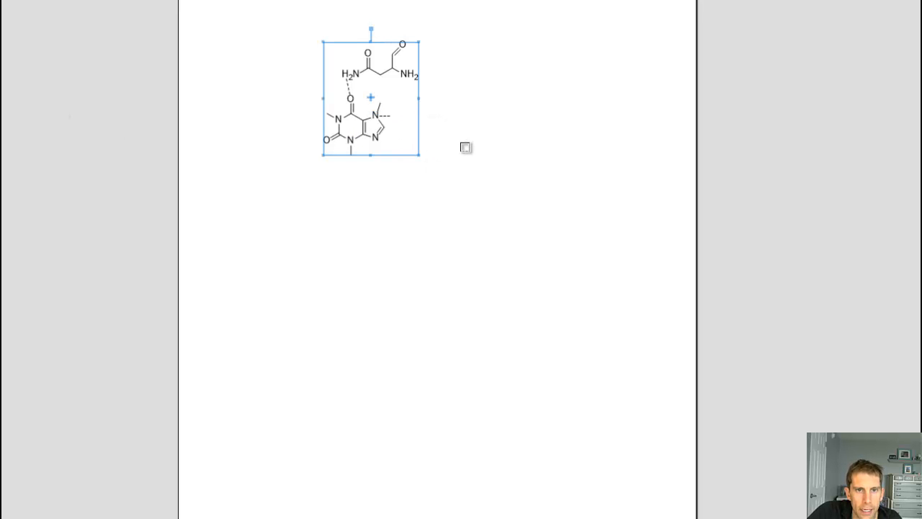
pyautogui.moveTo(461, 141); pyautogui.dragTo(436, 116)
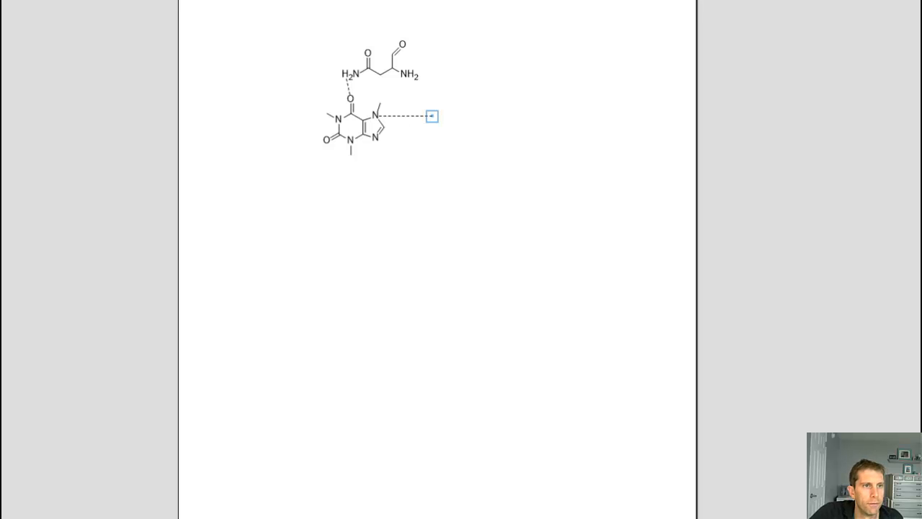
pyautogui.press('Return')
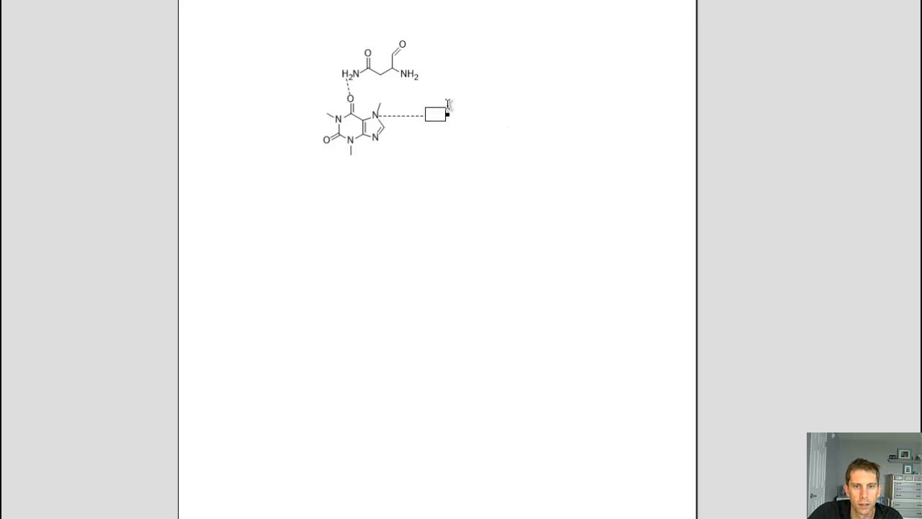
pyautogui.write('SH')
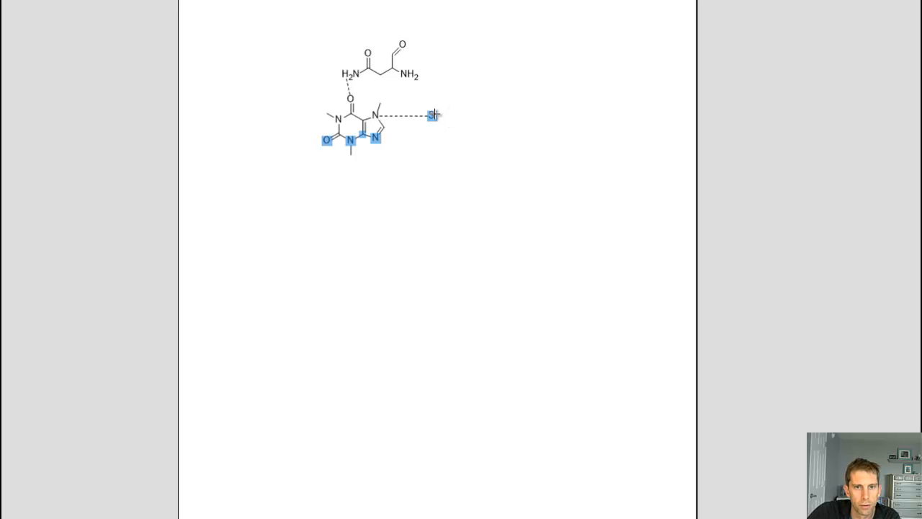
# - Attach a methyl group and a branched carbon chain to the sulfur, labelling one branch end as nitrogen (N)
pyautogui.click(433, 115)
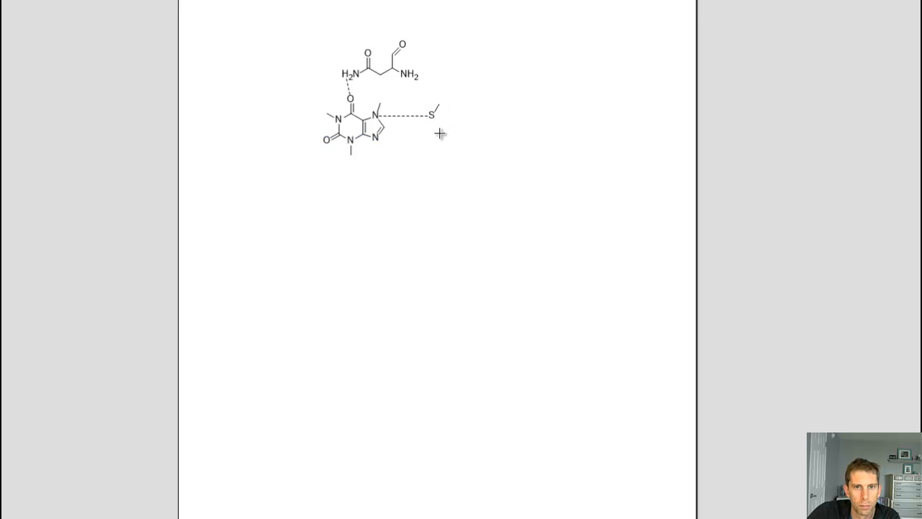
pyautogui.click(431, 118)
pyautogui.click(439, 128)
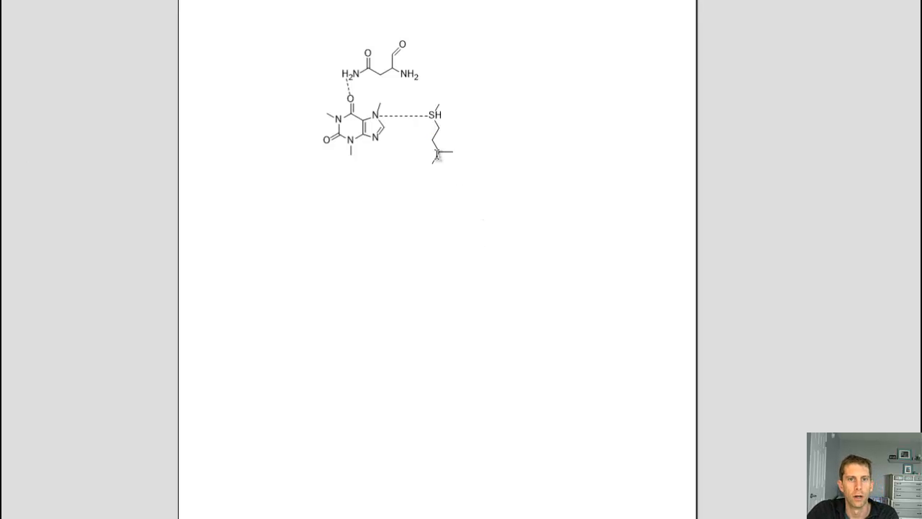
pyautogui.click(462, 152)
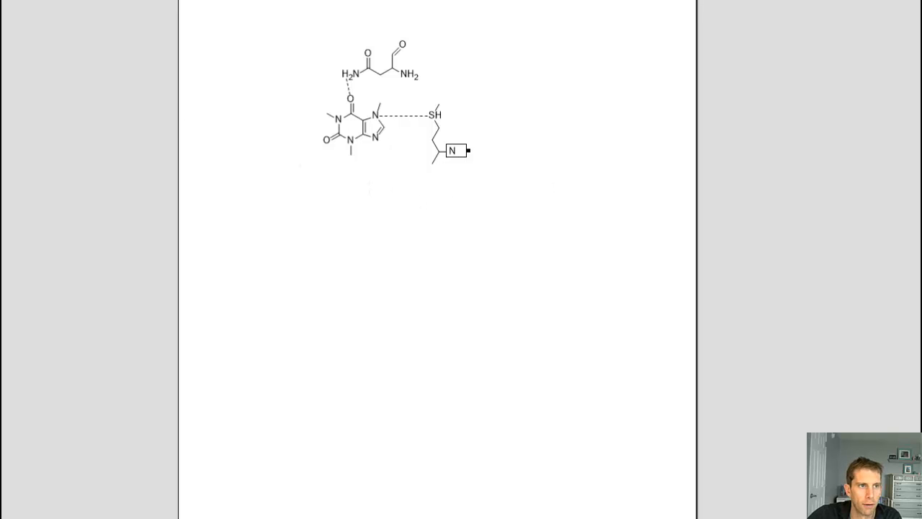
# - Add a double bond at the end of the sulfur compound's chain and label its end atom O
pyautogui.moveTo(430, 166); pyautogui.dragTo(442, 185)
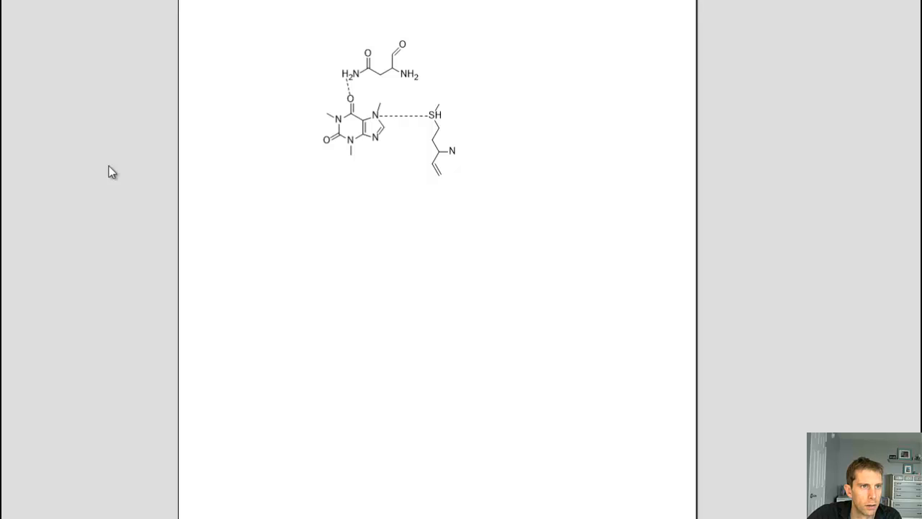
pyautogui.moveTo(437, 196); pyautogui.dragTo(446, 174)
pyautogui.press('BackSpace')
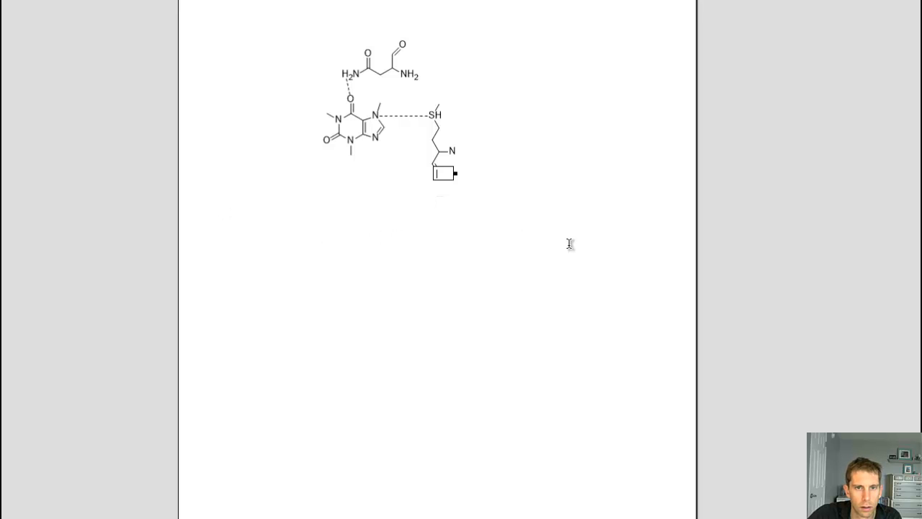
pyautogui.write('O')
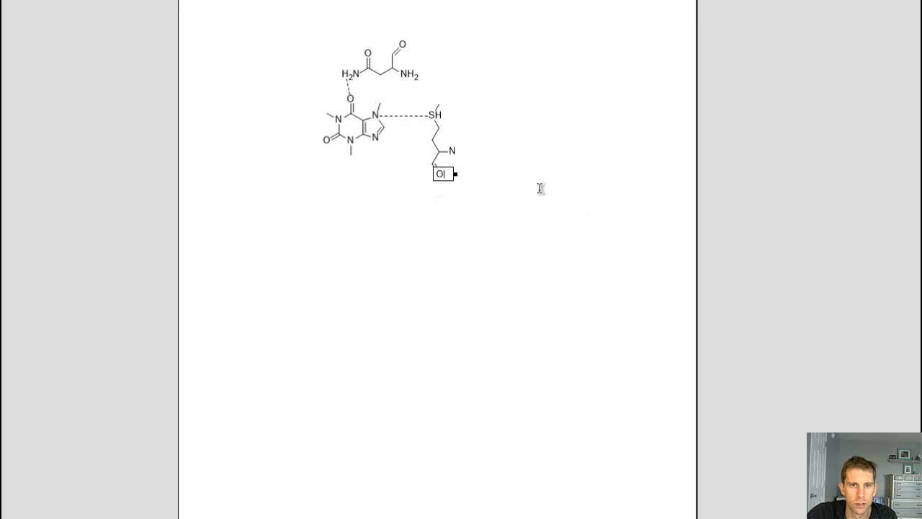
pyautogui.click(181, 114)
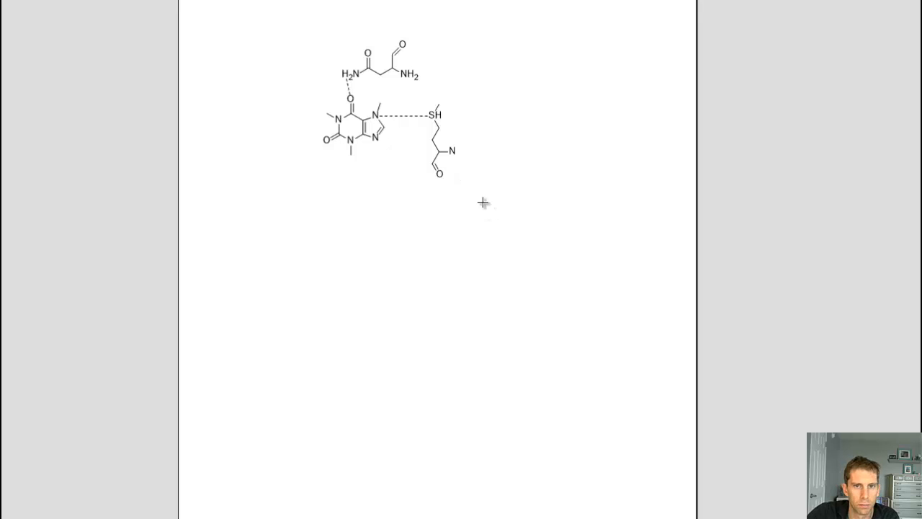
# - Add a single bond to the nitrogen of the sulfur-containing residue and label its end R
pyautogui.click(455, 151)
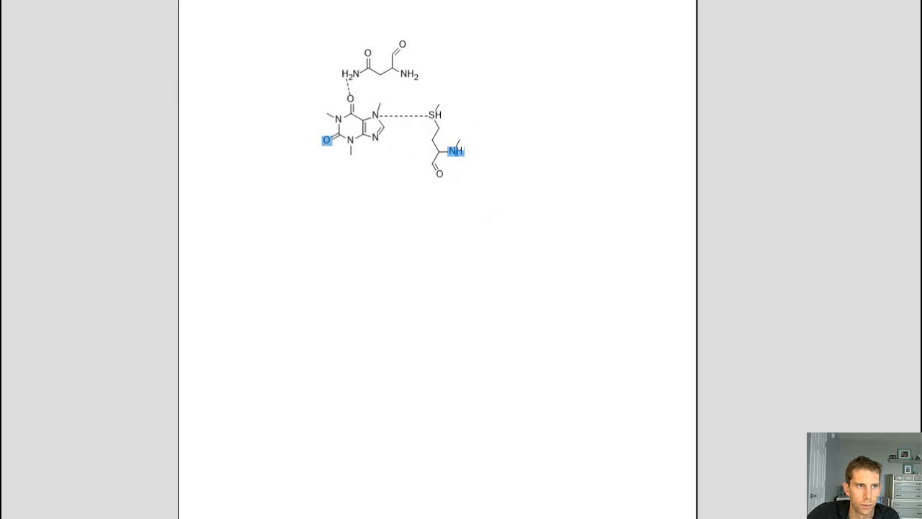
pyautogui.click(182, 114)
pyautogui.click(460, 139)
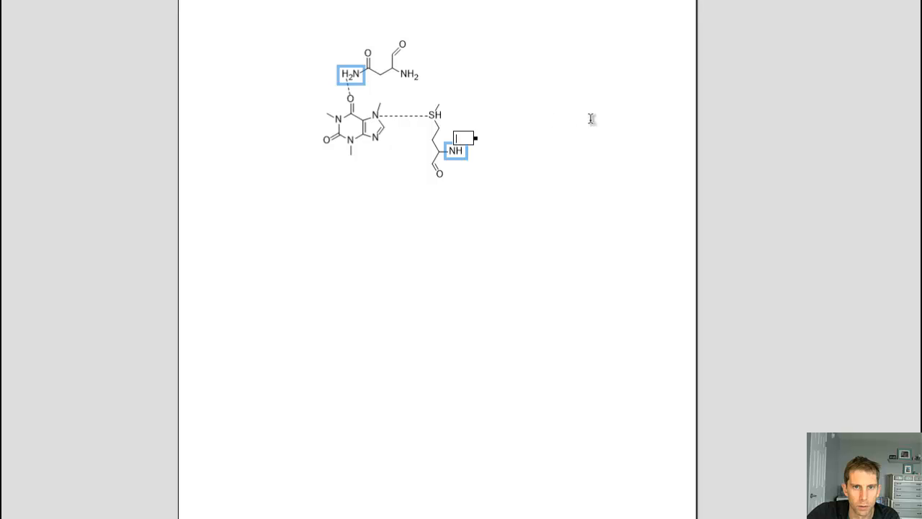
pyautogui.write('R')
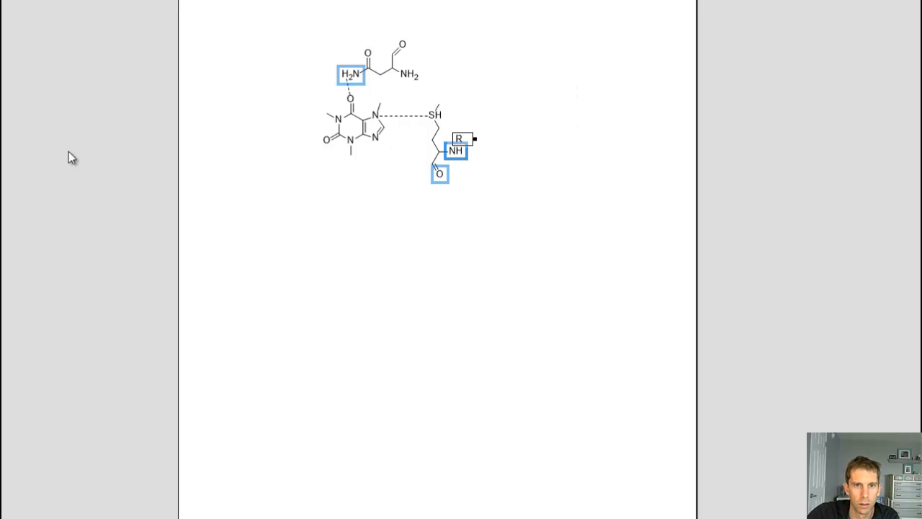
pyautogui.click(45, 185)
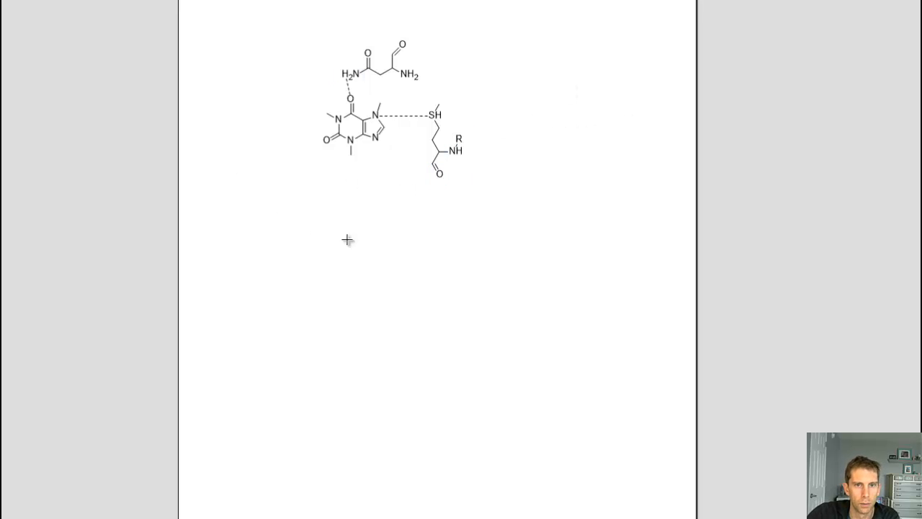
# - Add a single bond to the carbonyl carbon of the sulfur-containing residue and label its end NR
pyautogui.click(433, 166)
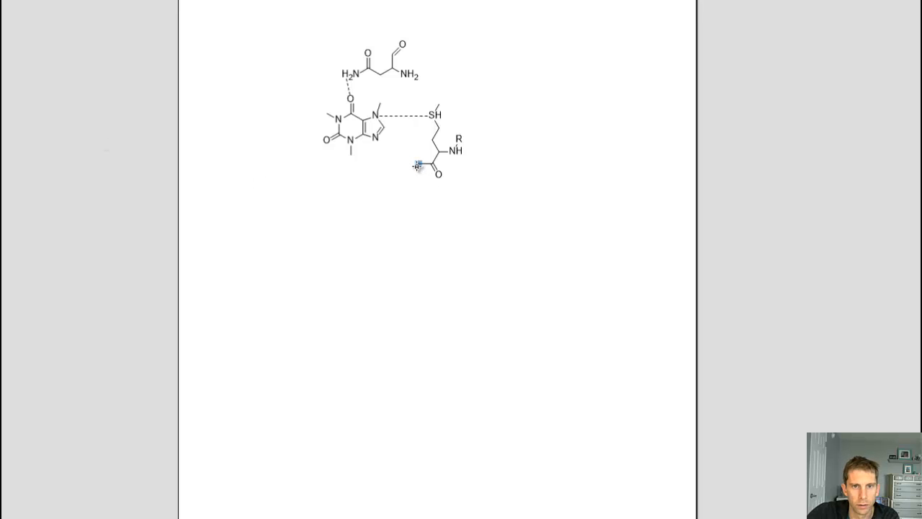
pyautogui.doubleClick(419, 164)
pyautogui.write('NR')
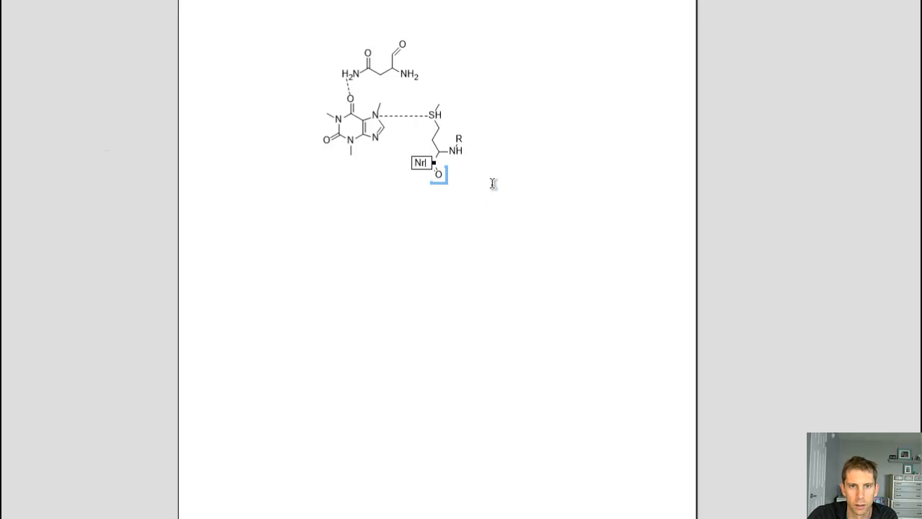
pyautogui.click(493, 184)
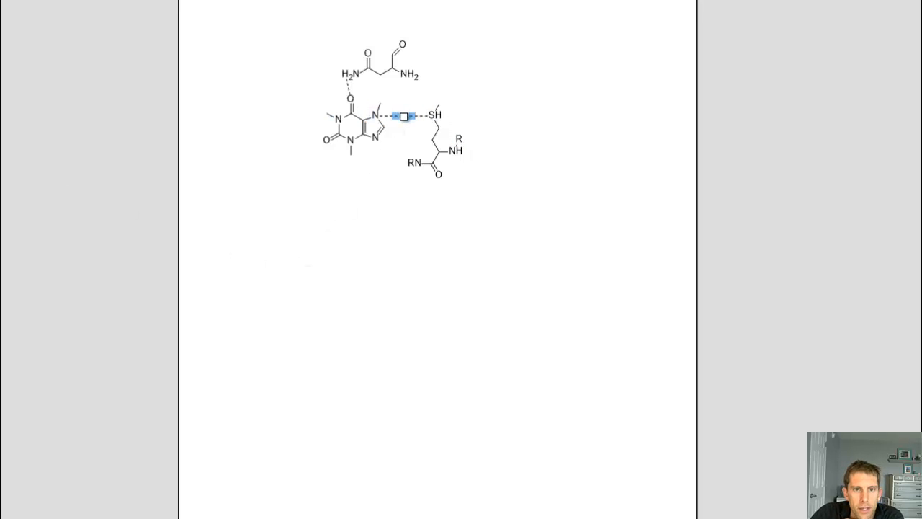
# - Redraw the dashed line between the five-membered ring's methylated nitrogen and the sulfur, and relabel the sulfur atom S
pyautogui.click(403, 116)
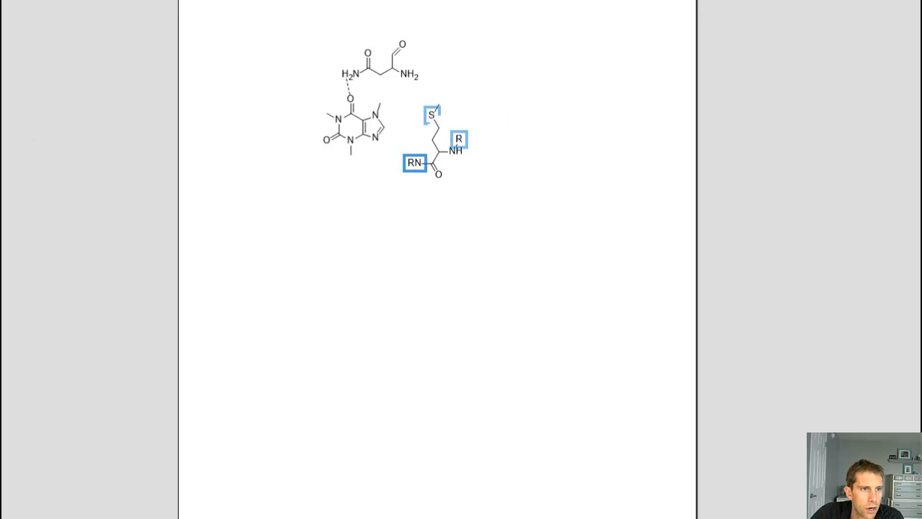
pyautogui.moveTo(376, 114); pyautogui.dragTo(435, 114)
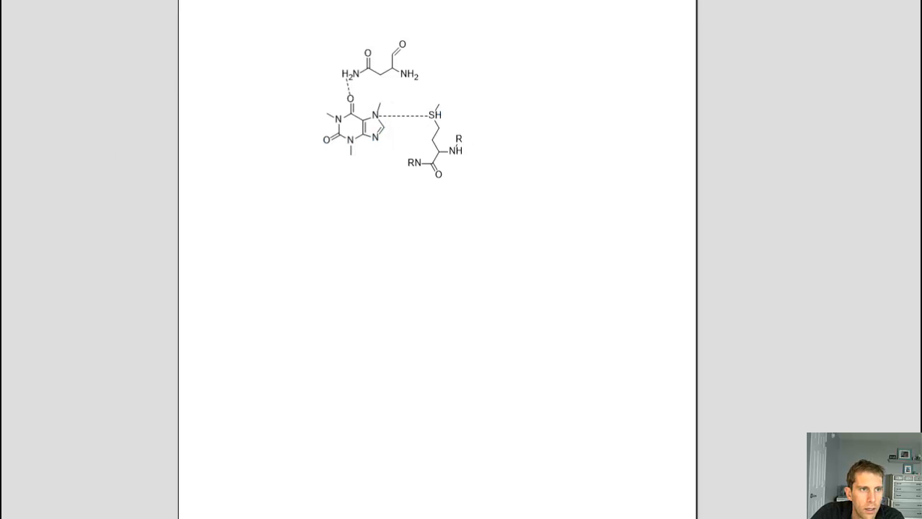
pyautogui.doubleClick(435, 115)
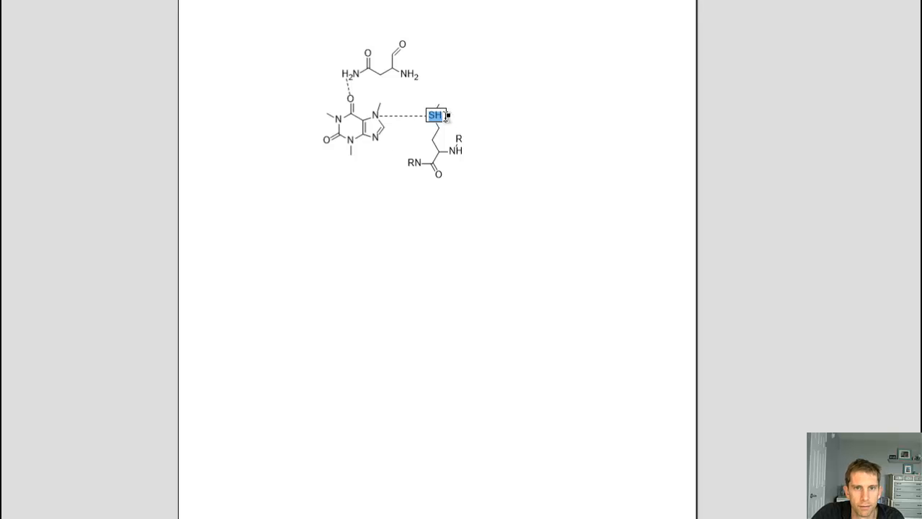
pyautogui.click(445, 116)
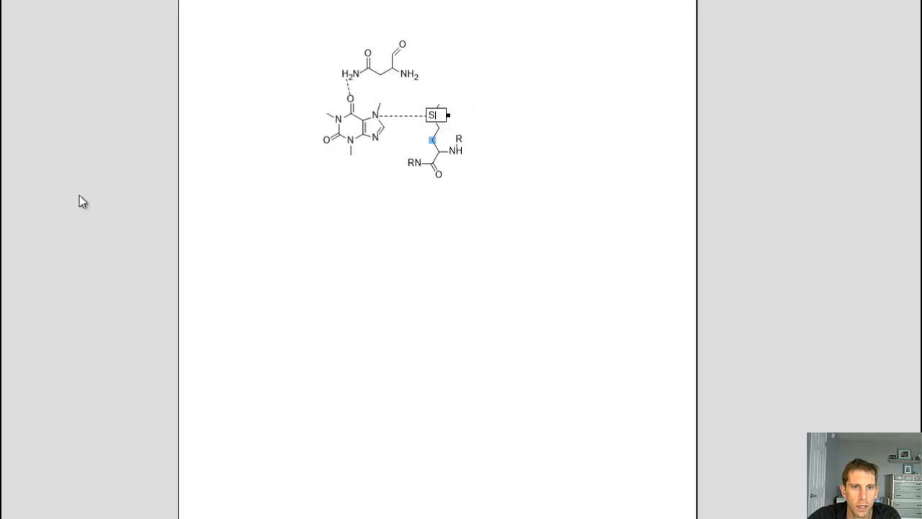
pyautogui.click(63, 215)
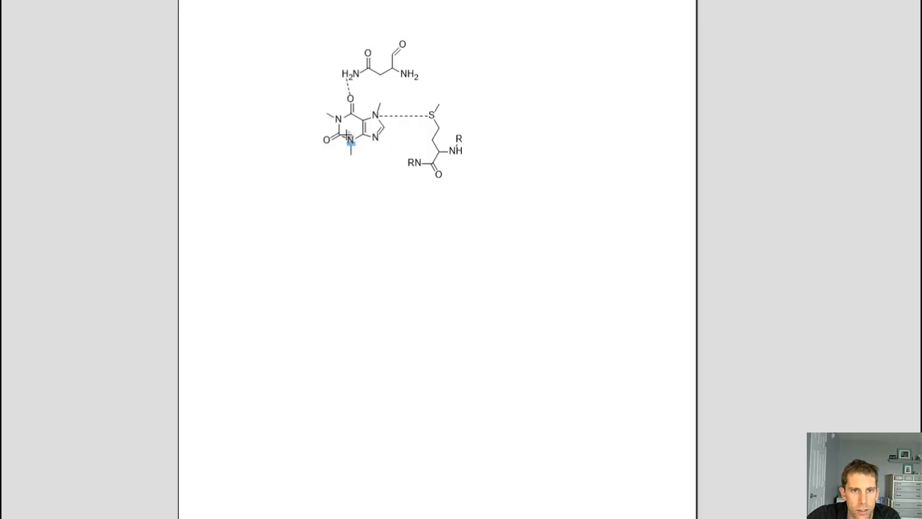
# - Draw a dashed line from the six-membered ring's lower methylated nitrogen and place a benzene ring centred on its free end
pyautogui.moveTo(351, 141); pyautogui.dragTo(340, 146)
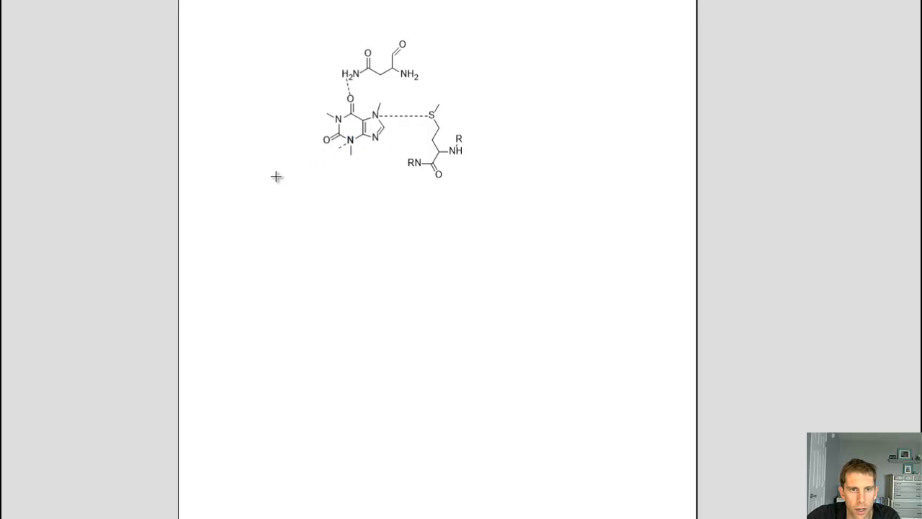
pyautogui.press('space')
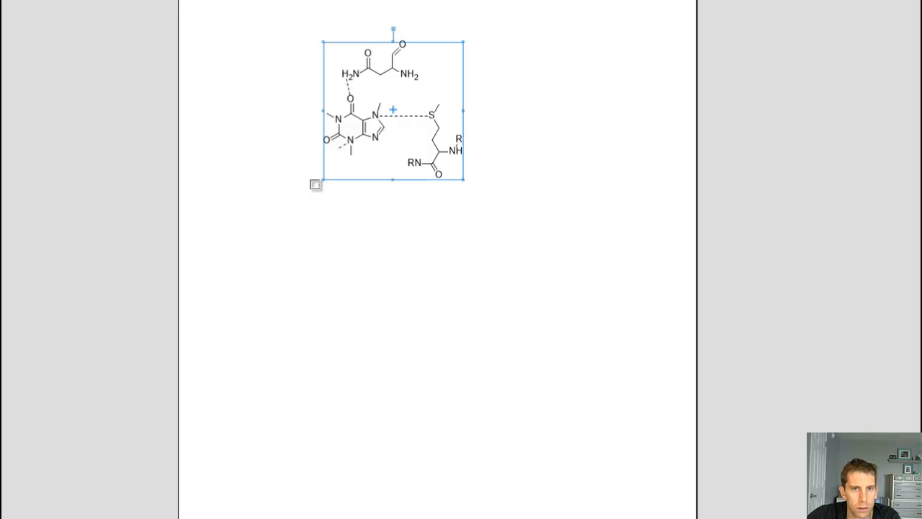
pyautogui.moveTo(356, 214)
pyautogui.mouseDown()
pyautogui.moveTo(325, 160)
pyautogui.moveTo(288, 167)
pyautogui.moveTo(306, 158)
pyautogui.mouseUp()
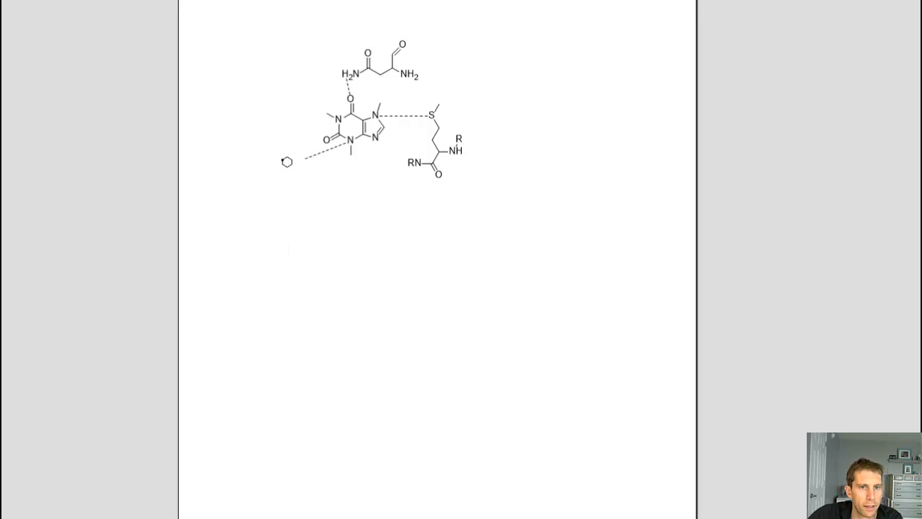
pyautogui.click(233, 185)
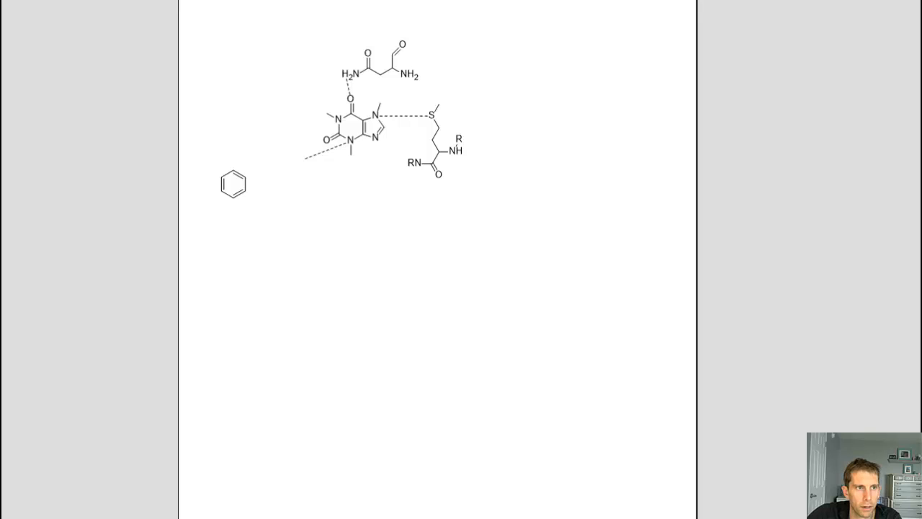
pyautogui.moveTo(234, 184); pyautogui.dragTo(309, 164)
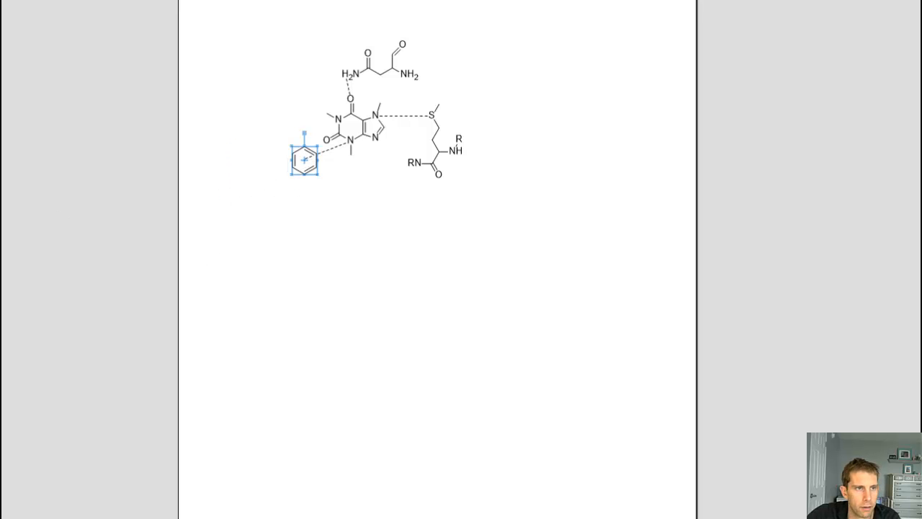
# - Attach a two-carbon chain to the benzene ring and branch its end into two single bonds
pyautogui.click(291, 152)
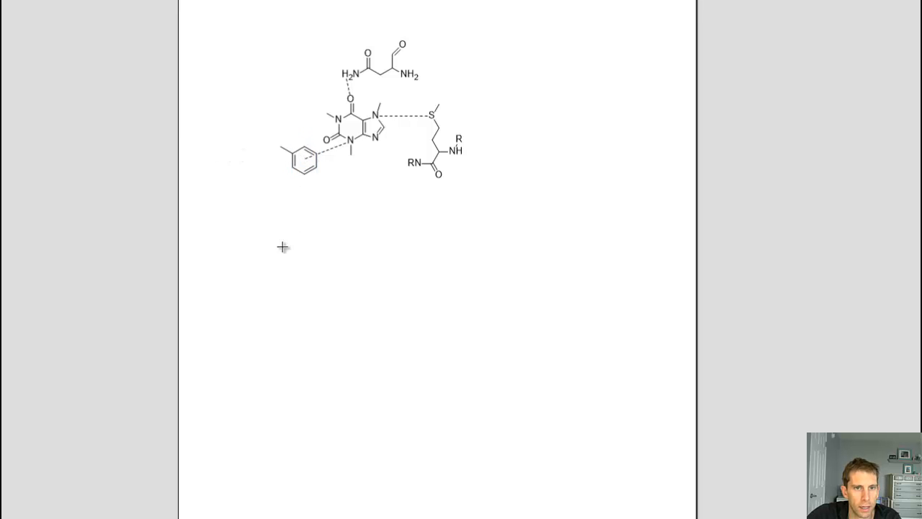
pyautogui.click(282, 147)
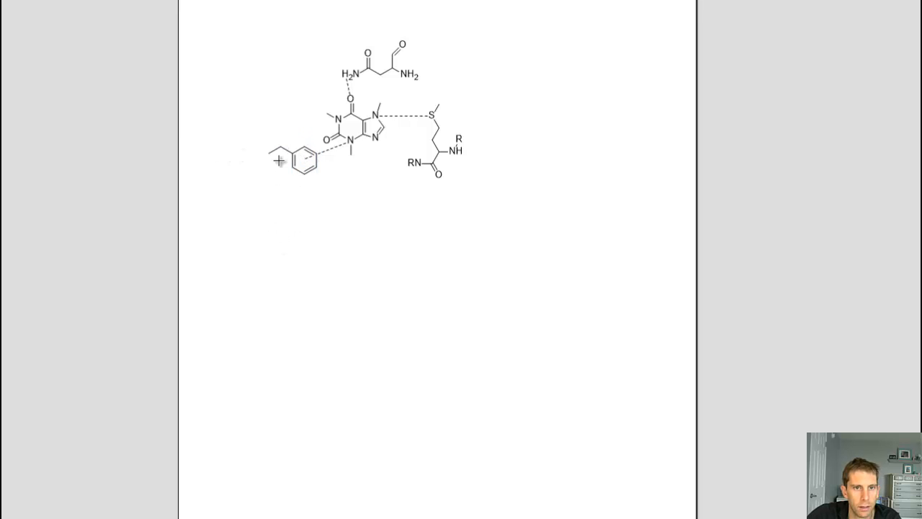
pyautogui.click(268, 153)
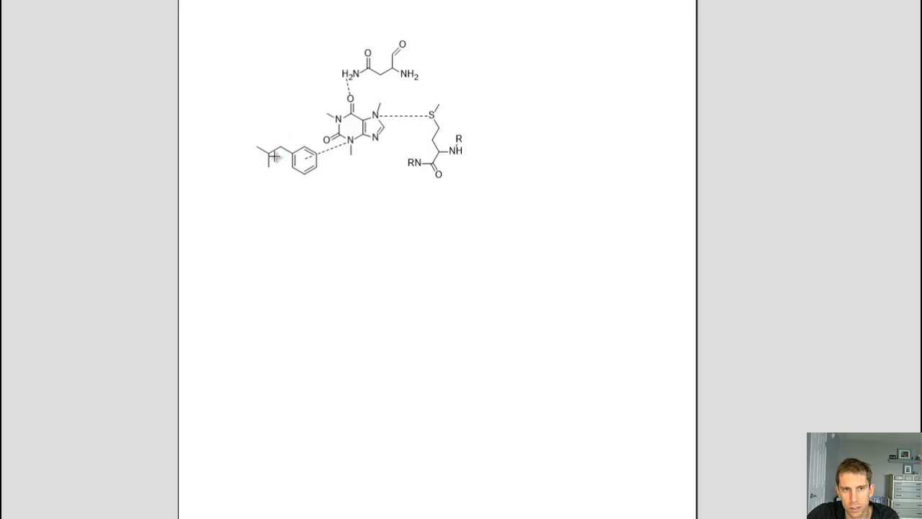
pyautogui.click(269, 154)
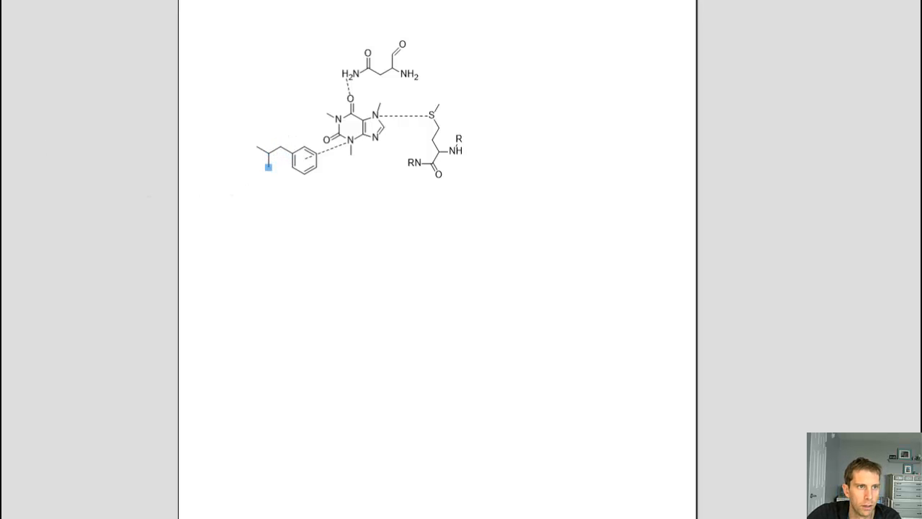
# - Add a double bond to the lower branch of the benzene ring's chain and label the upper branch end as RN
pyautogui.click(269, 168)
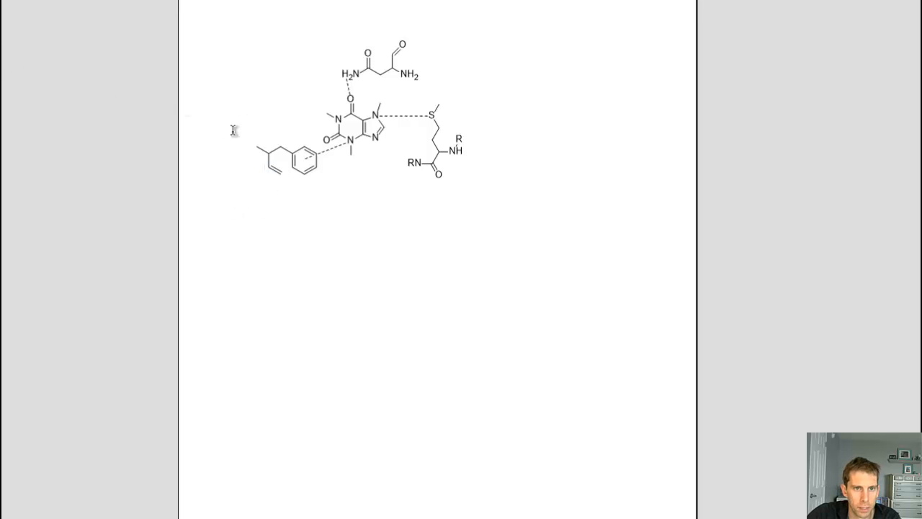
pyautogui.click(258, 147)
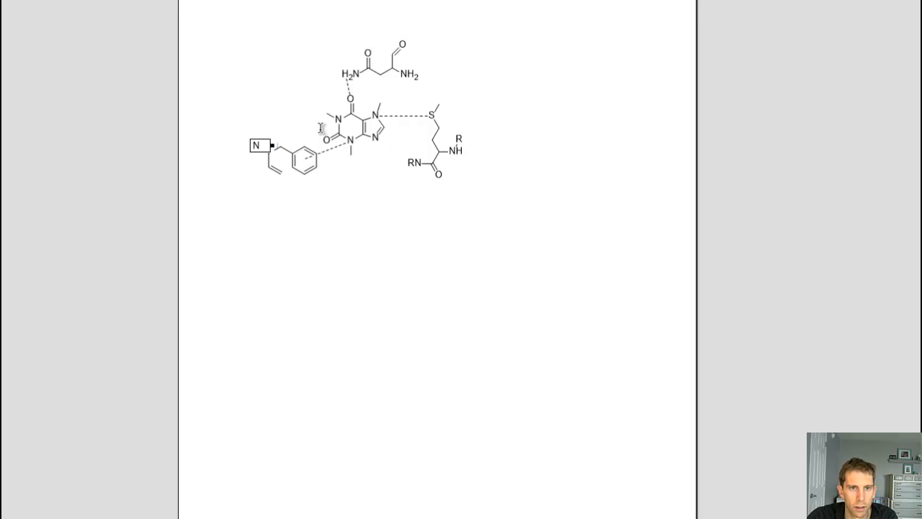
pyautogui.click(321, 128)
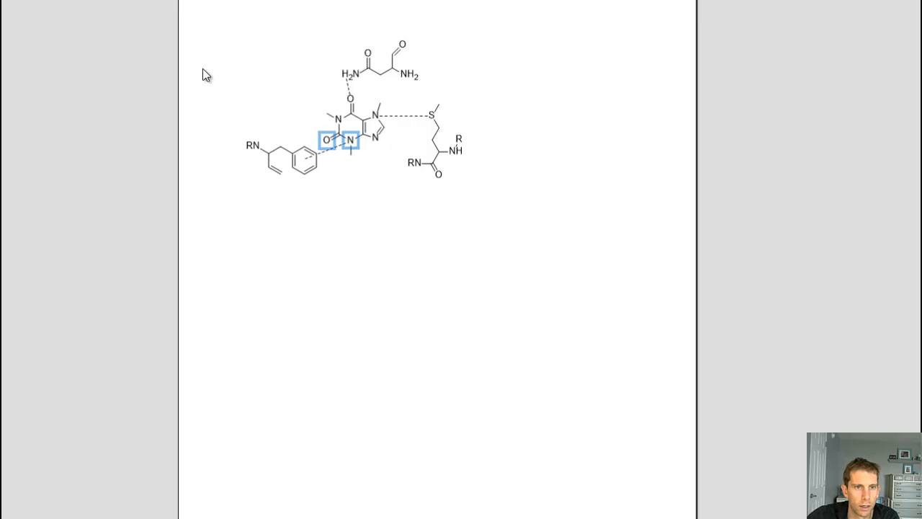
# - Add a single bond at the double-bonded carbon, labelling the double bond's end O and the new bond's end NR
pyautogui.click(270, 167)
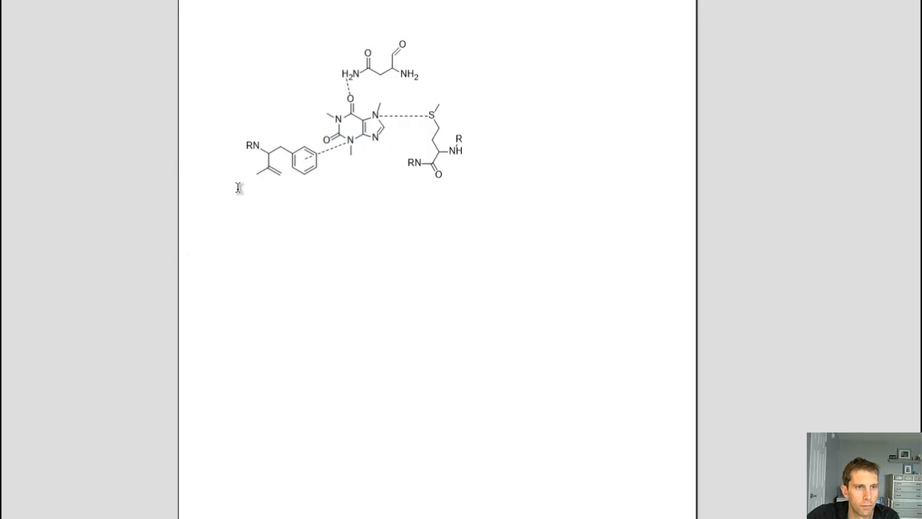
pyautogui.click(281, 175)
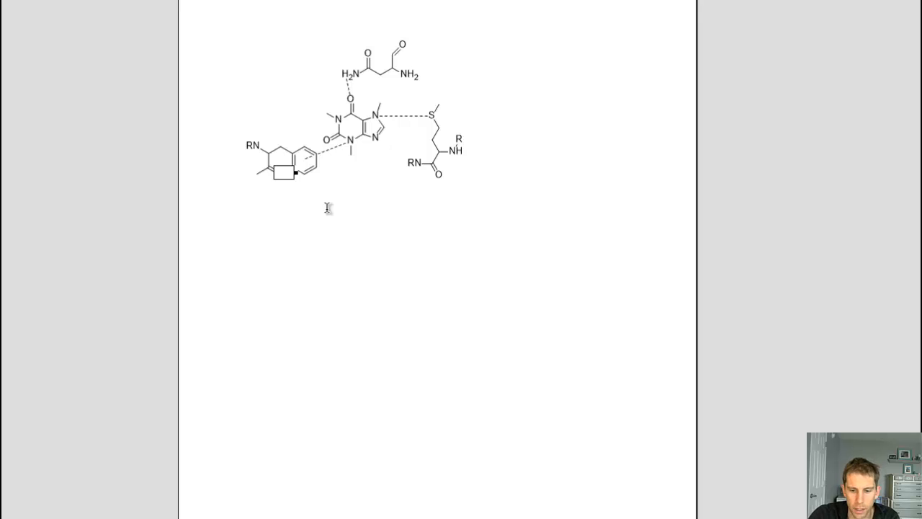
pyautogui.write('O')
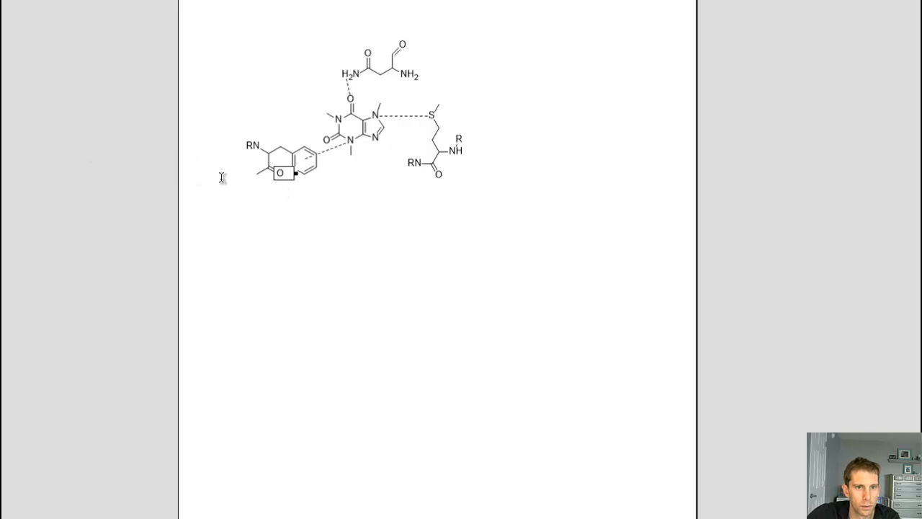
pyautogui.click(257, 174)
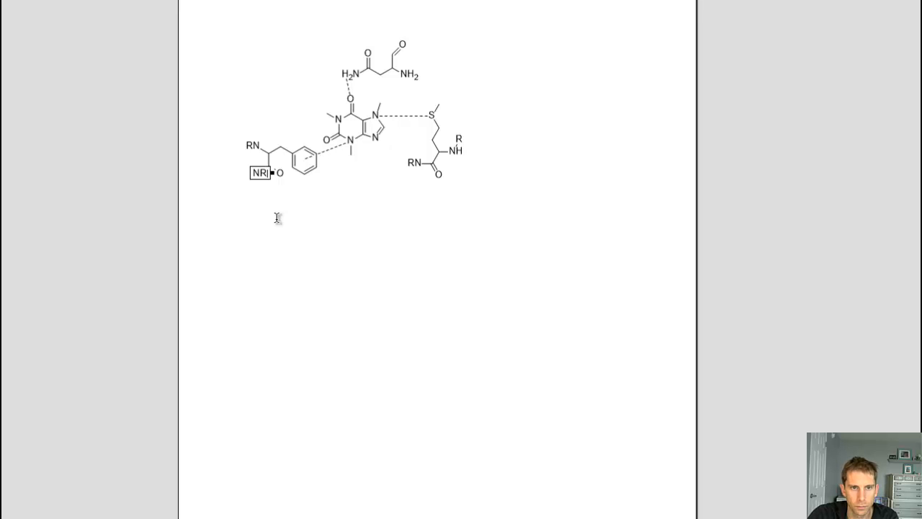
pyautogui.write('NR')
pyautogui.press('Escape')
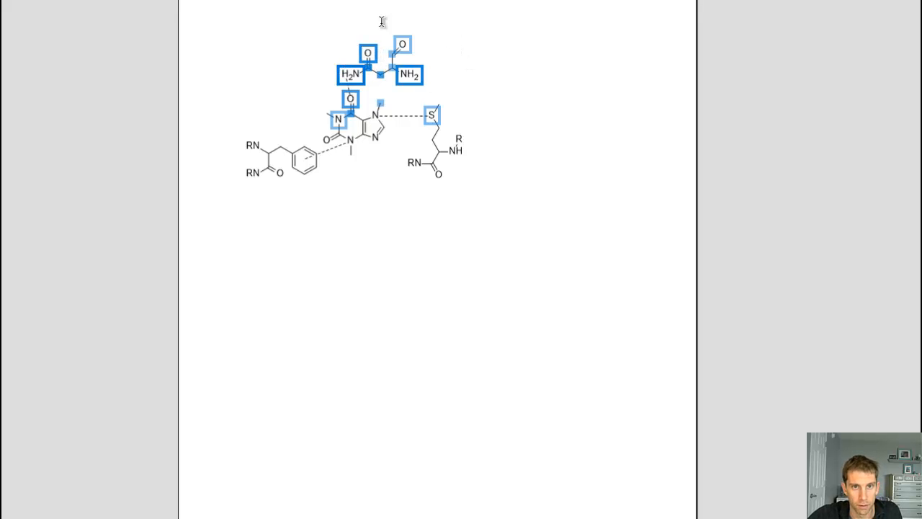
# - Finish editing the interaction drawing and return to the worksheet document
pyautogui.click(308, 239)
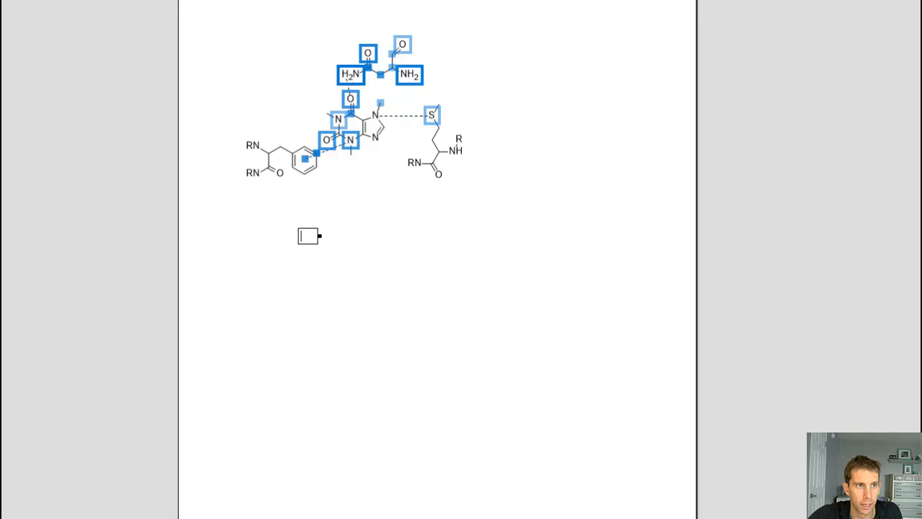
pyautogui.press('Escape')
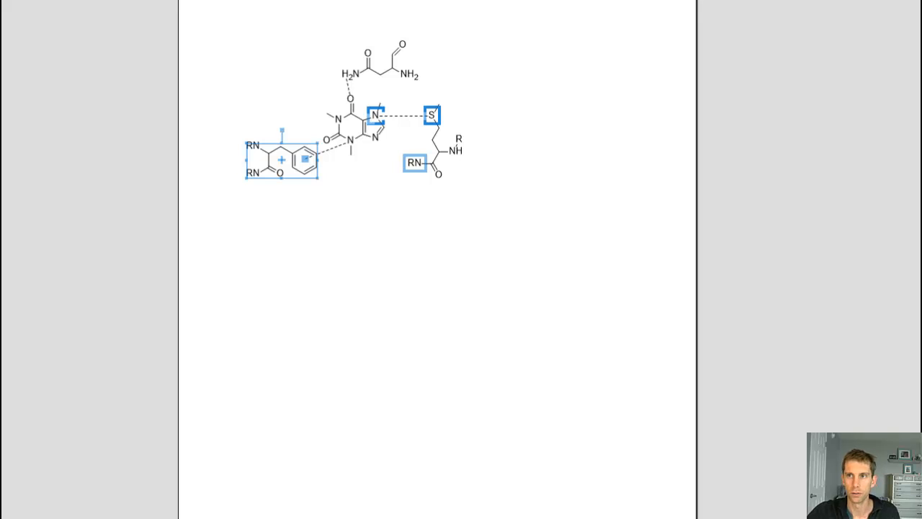
pyautogui.hotkey('alt', 'Tab')
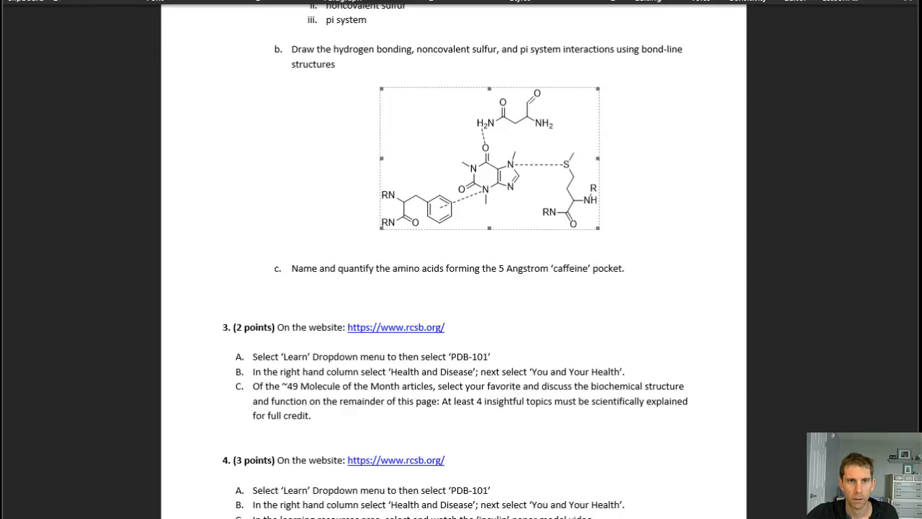
# - Switch to the 3RFM 3D view on the RCSB PDB site and focus on the caffeine ligand
pyautogui.hotkey('alt', 'Tab')
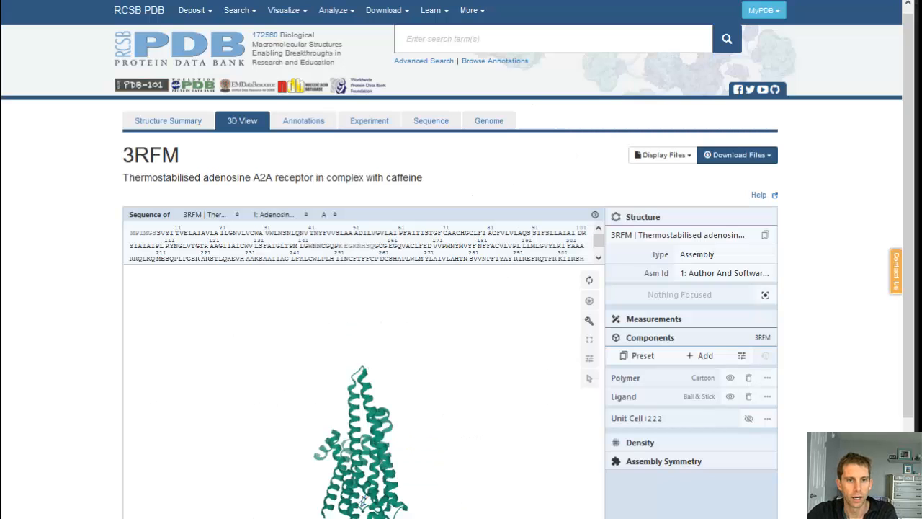
pyautogui.moveTo(362, 499); pyautogui.dragTo(380, 480)
pyautogui.scroll(5, 365, 494)
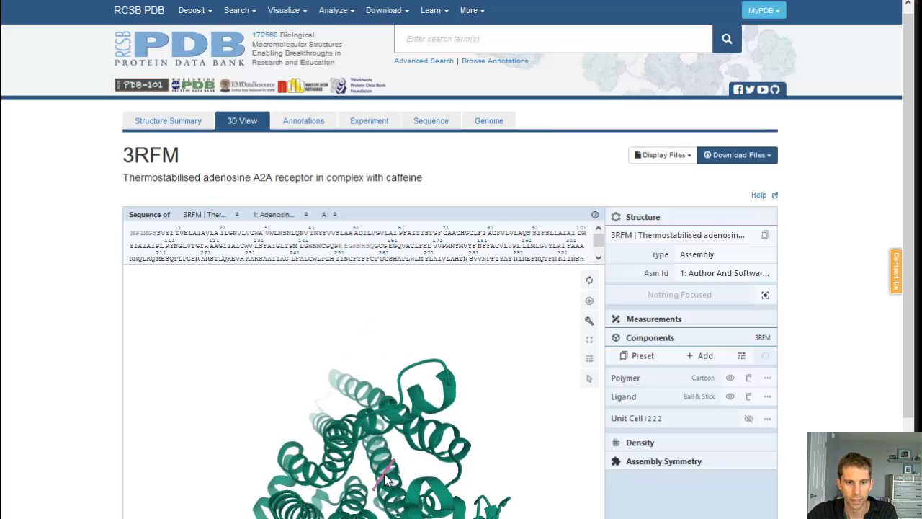
pyautogui.scroll(10, 385, 479)
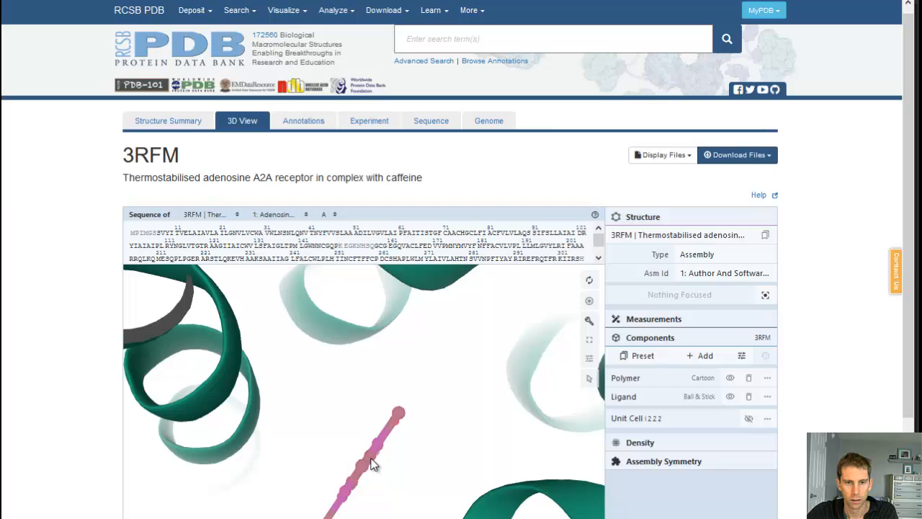
pyautogui.click(374, 463)
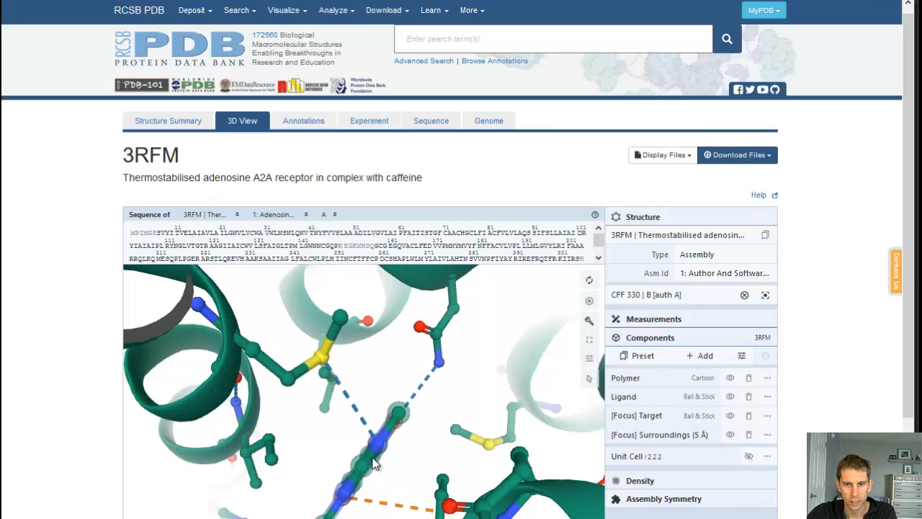
# - Inspect the residues around caffeine and select the whole [Focus] Surroundings (5 Å) component
pyautogui.moveTo(460, 454); pyautogui.dragTo(433, 504)
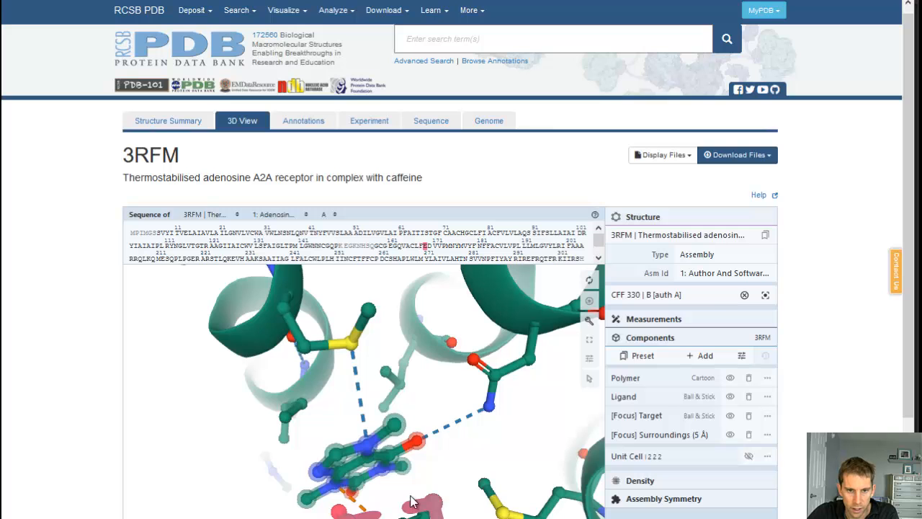
pyautogui.moveTo(475, 438)
pyautogui.mouseDown()
pyautogui.moveTo(516, 447)
pyautogui.moveTo(507, 460)
pyautogui.moveTo(494, 454)
pyautogui.moveTo(493, 467)
pyautogui.moveTo(469, 454)
pyautogui.mouseUp()
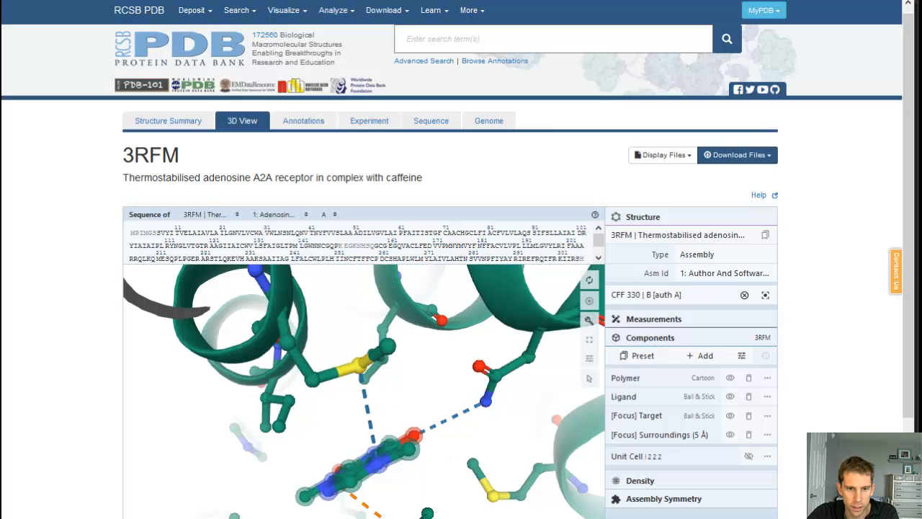
pyautogui.moveTo(416, 517); pyautogui.dragTo(427, 498)
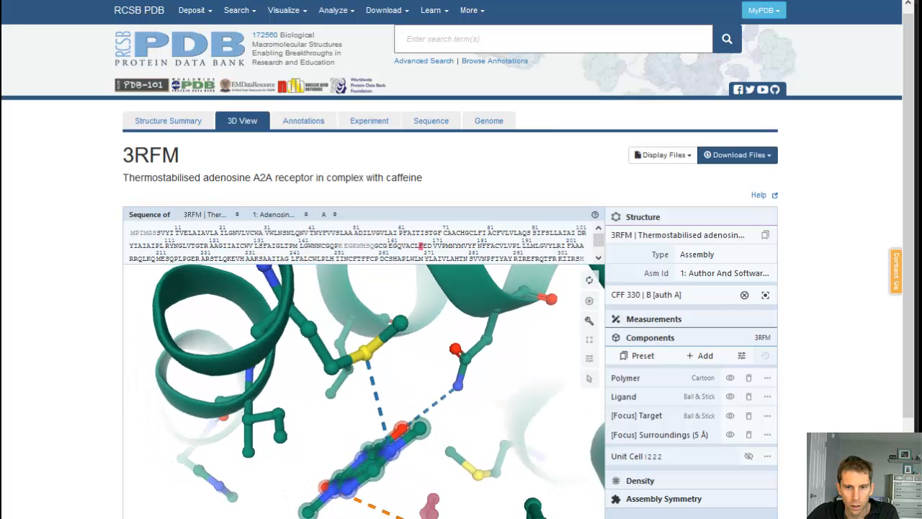
pyautogui.click(768, 436)
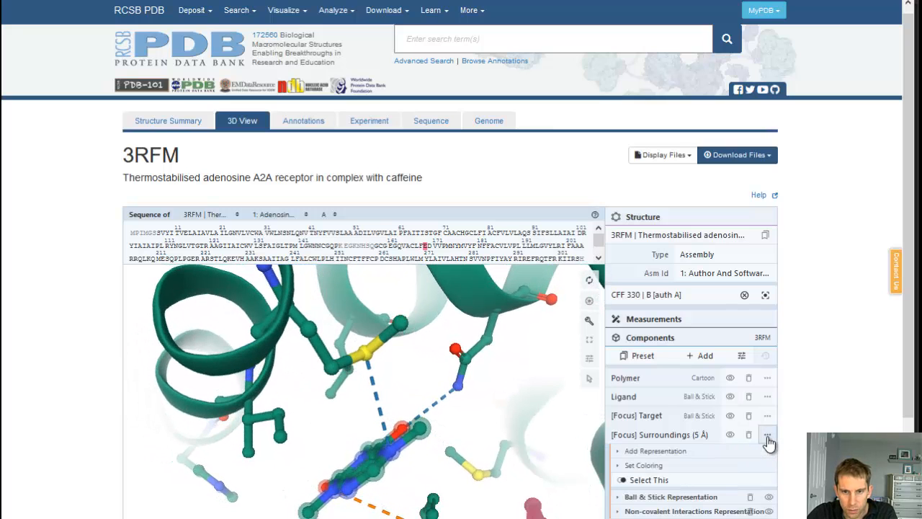
pyautogui.click(626, 480)
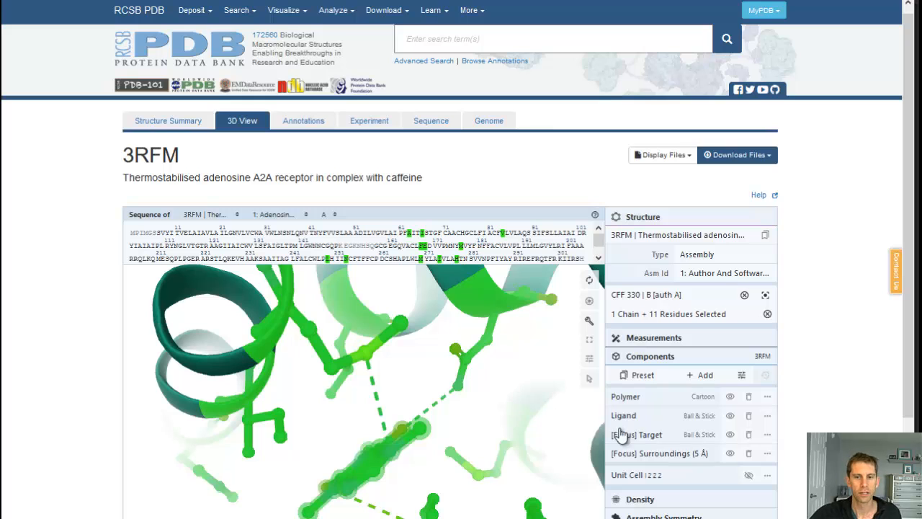
# - Examine the highlighted residues around caffeine to identify the amino acids forming the 5 Å pocket
pyautogui.scroll(-2, 649, 401)
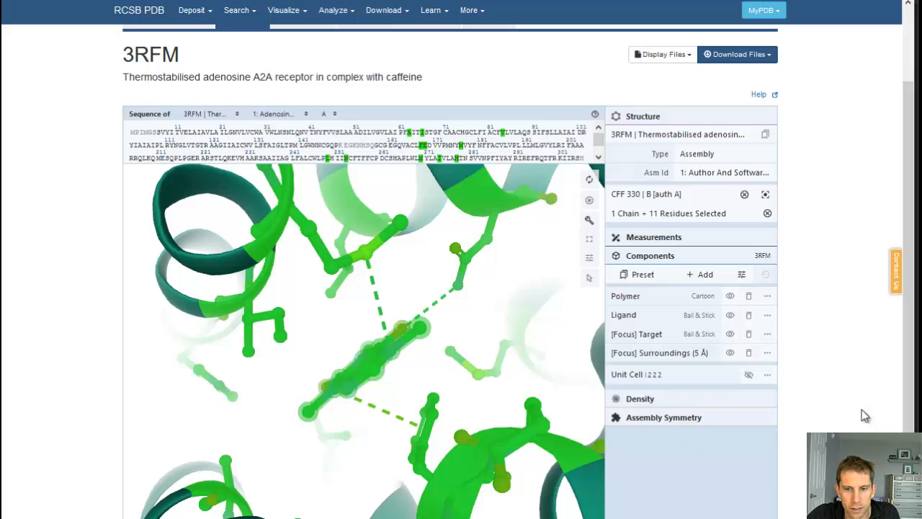
pyautogui.scroll(-2, 842, 404)
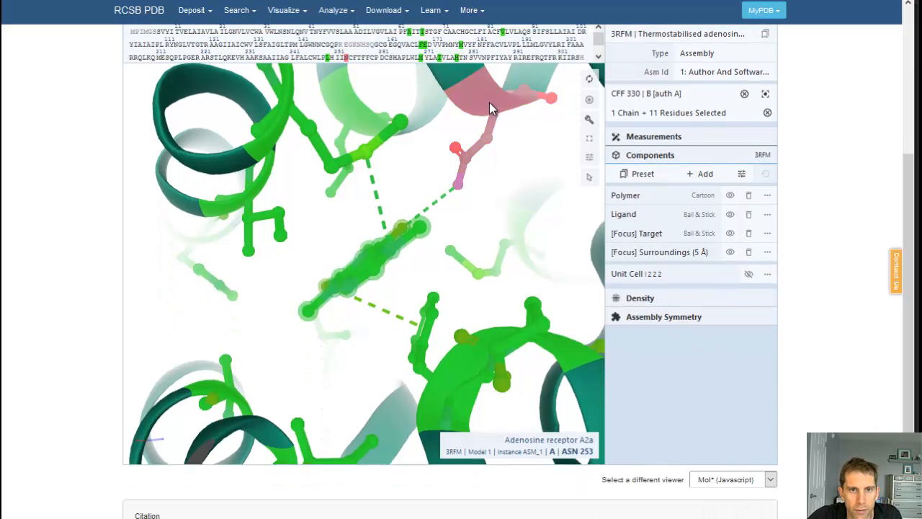